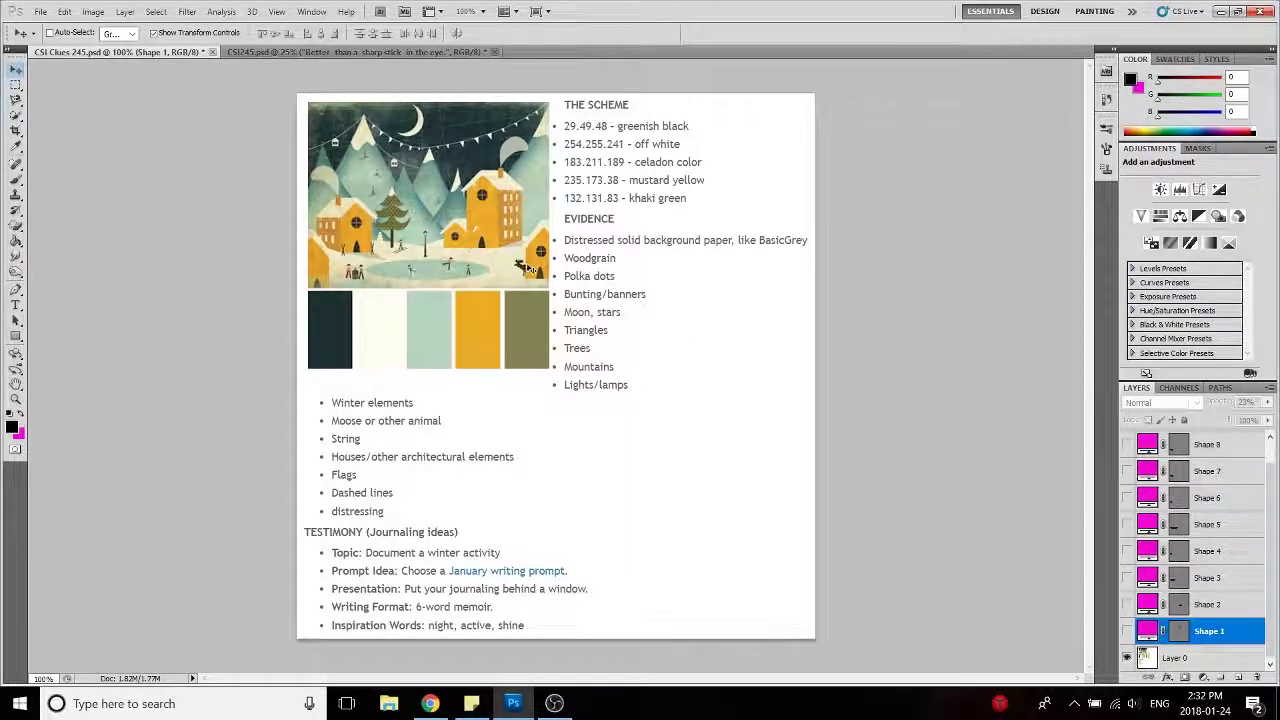
# - Switch to the CSI245.psd layout document and scroll through its Layers panel
pyautogui.click(325, 50)
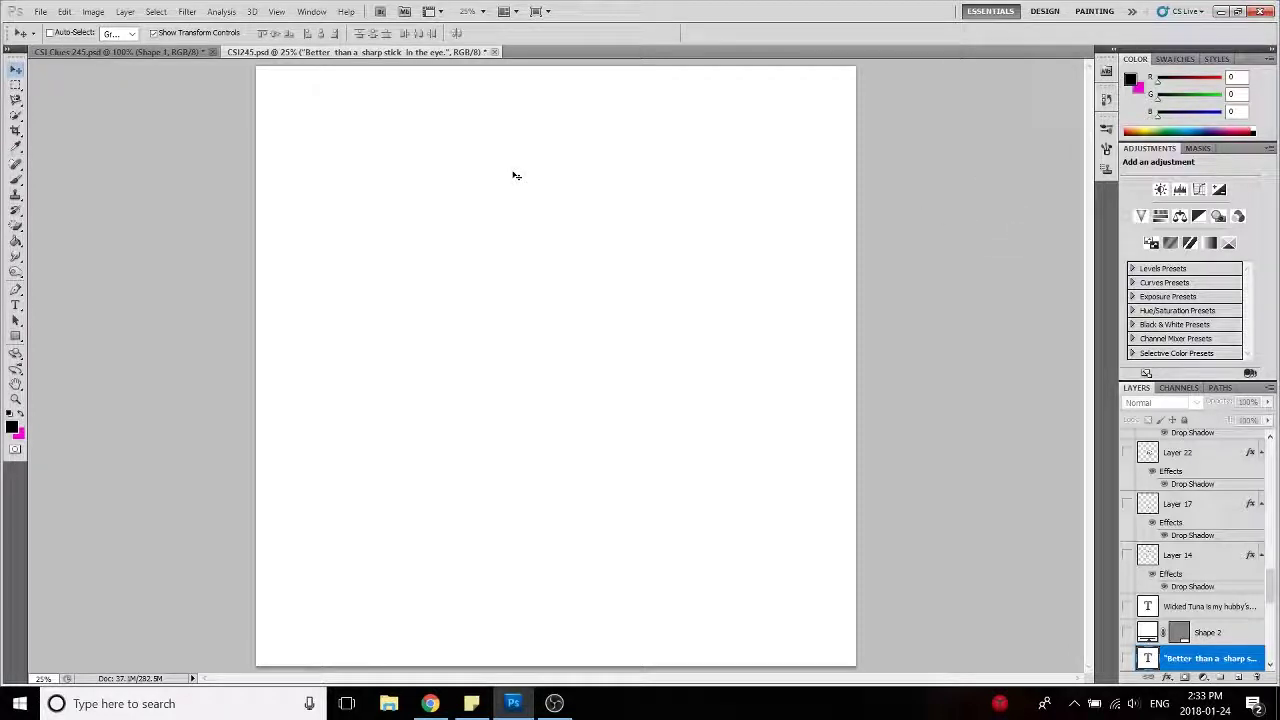
pyautogui.scroll(3, 1207, 540)
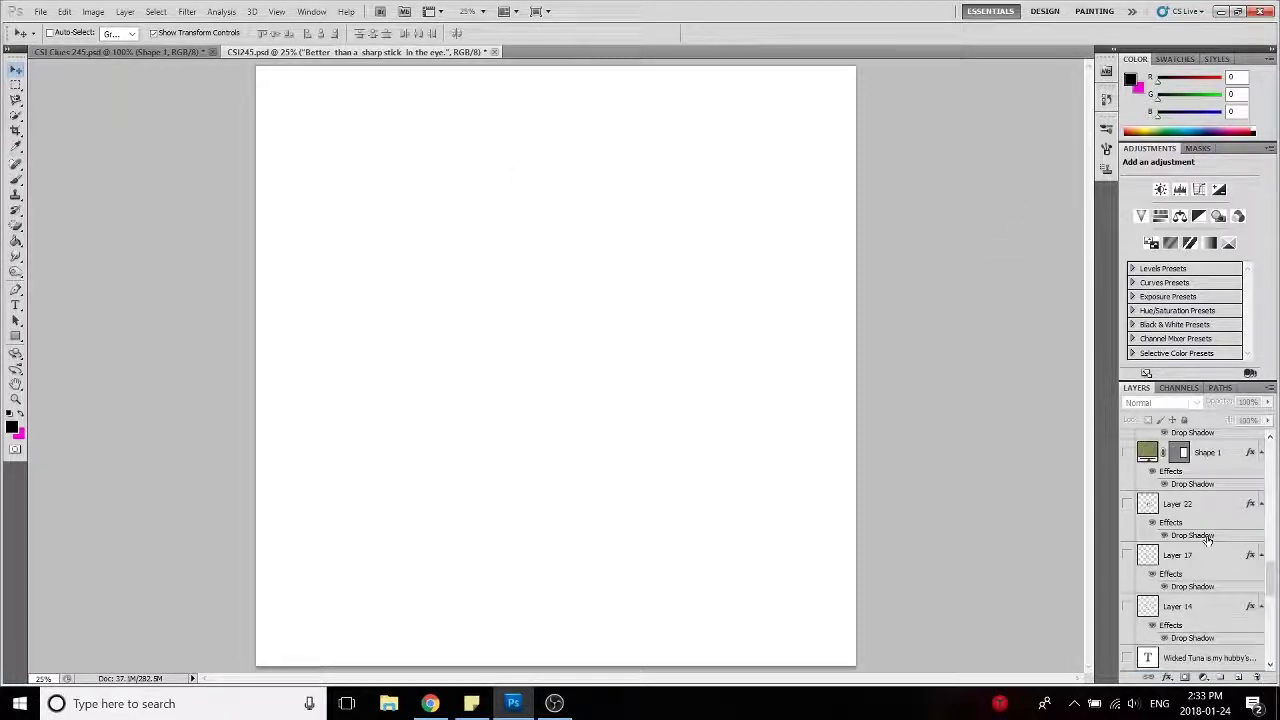
pyautogui.scroll(5, 1207, 540)
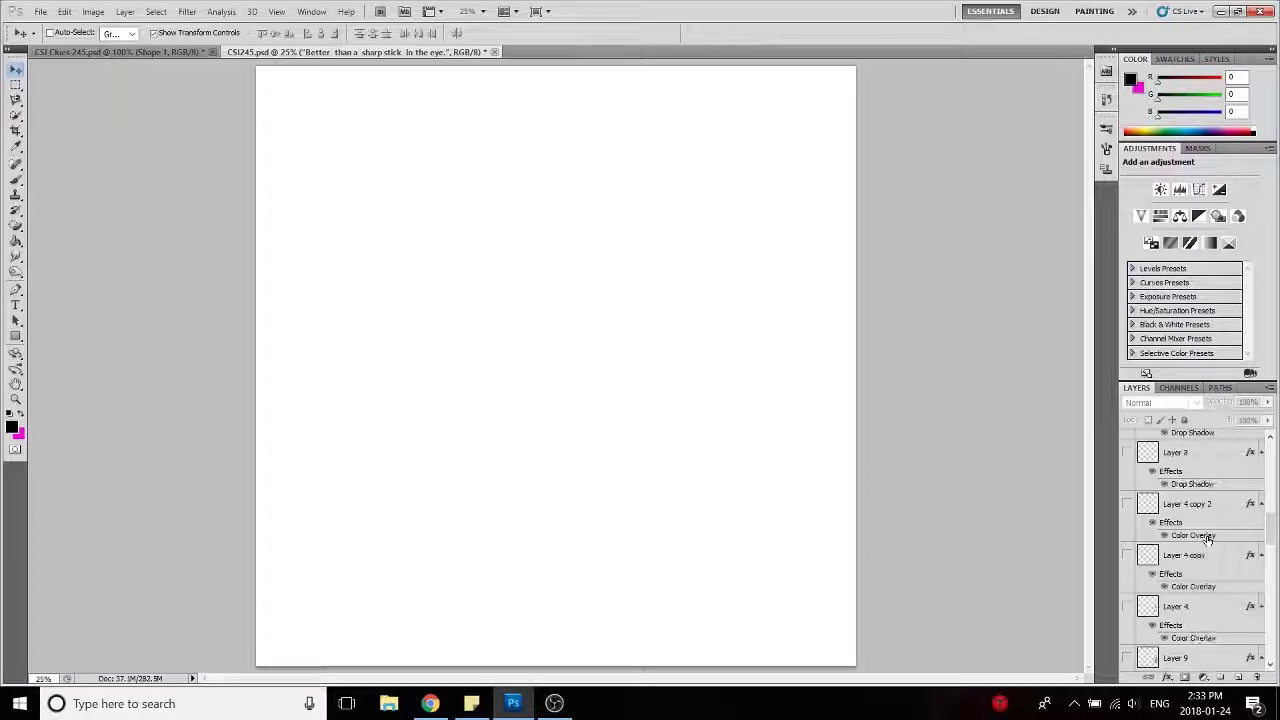
pyautogui.scroll(-4, 1207, 548)
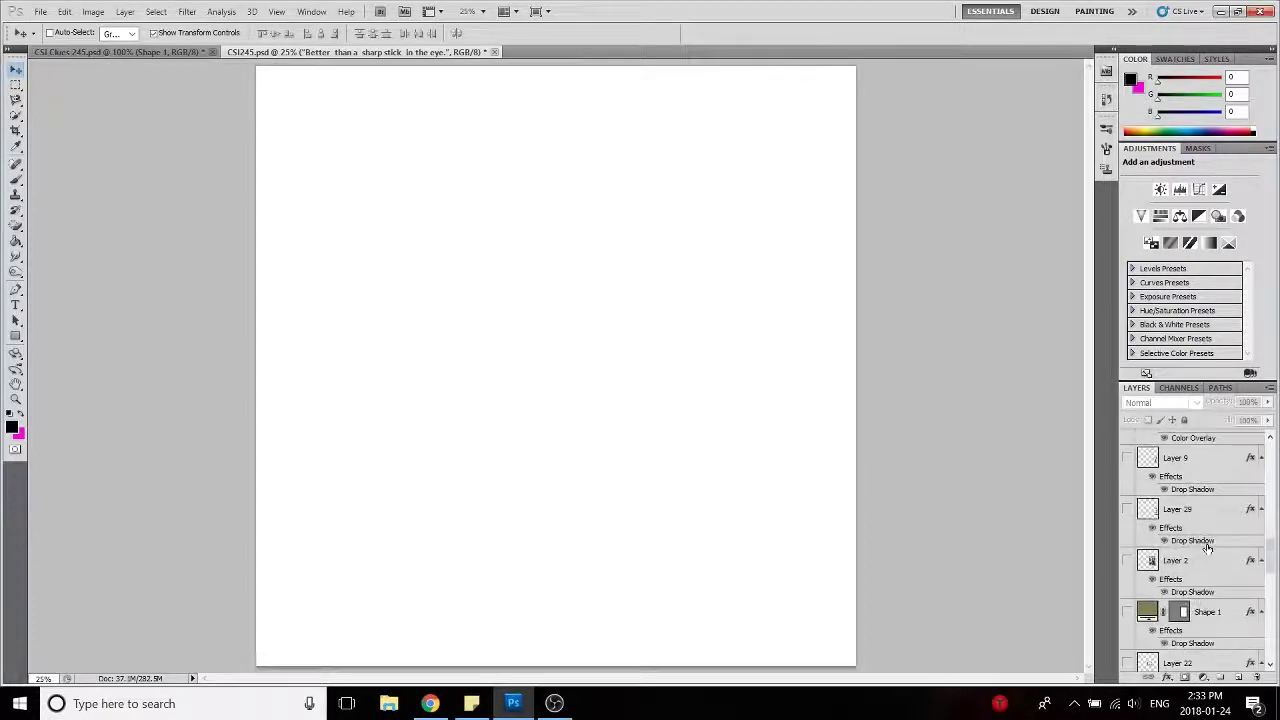
# - Make the fish poster photo and the Layer 1 wood-plank background texture visible
pyautogui.click(1127, 563)
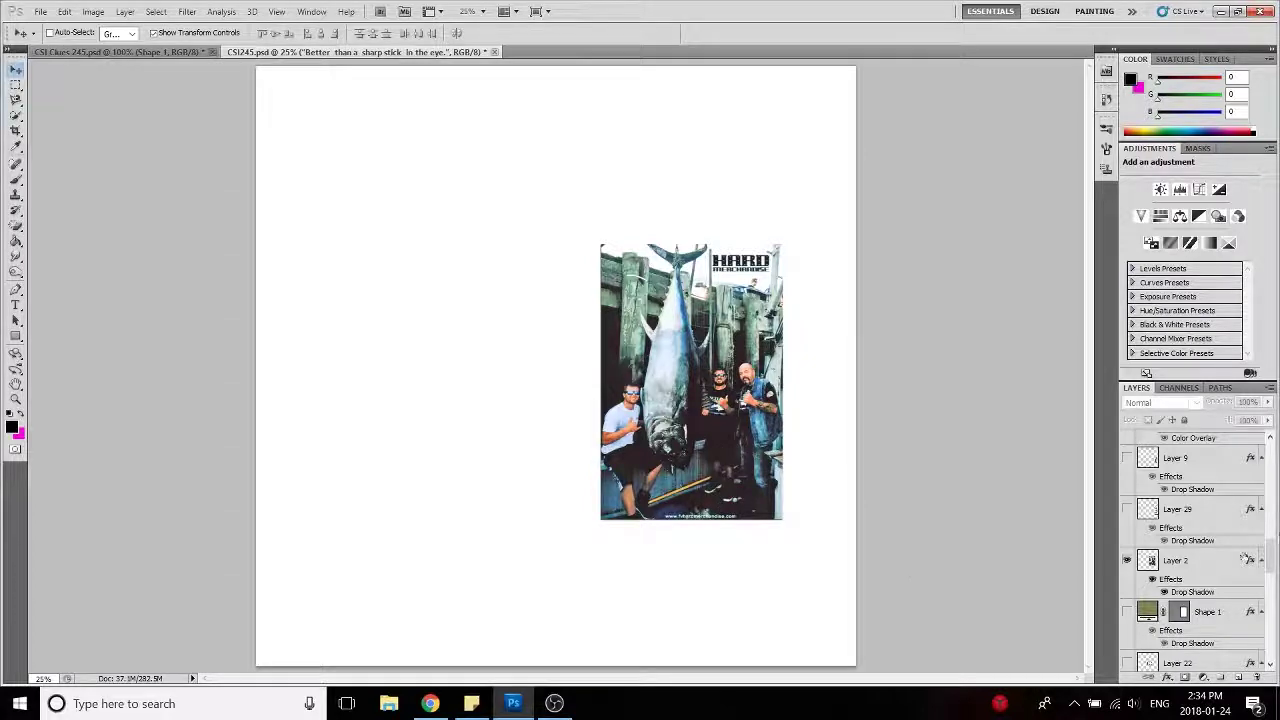
pyautogui.scroll(-8, 1245, 560)
pyautogui.click(1127, 607)
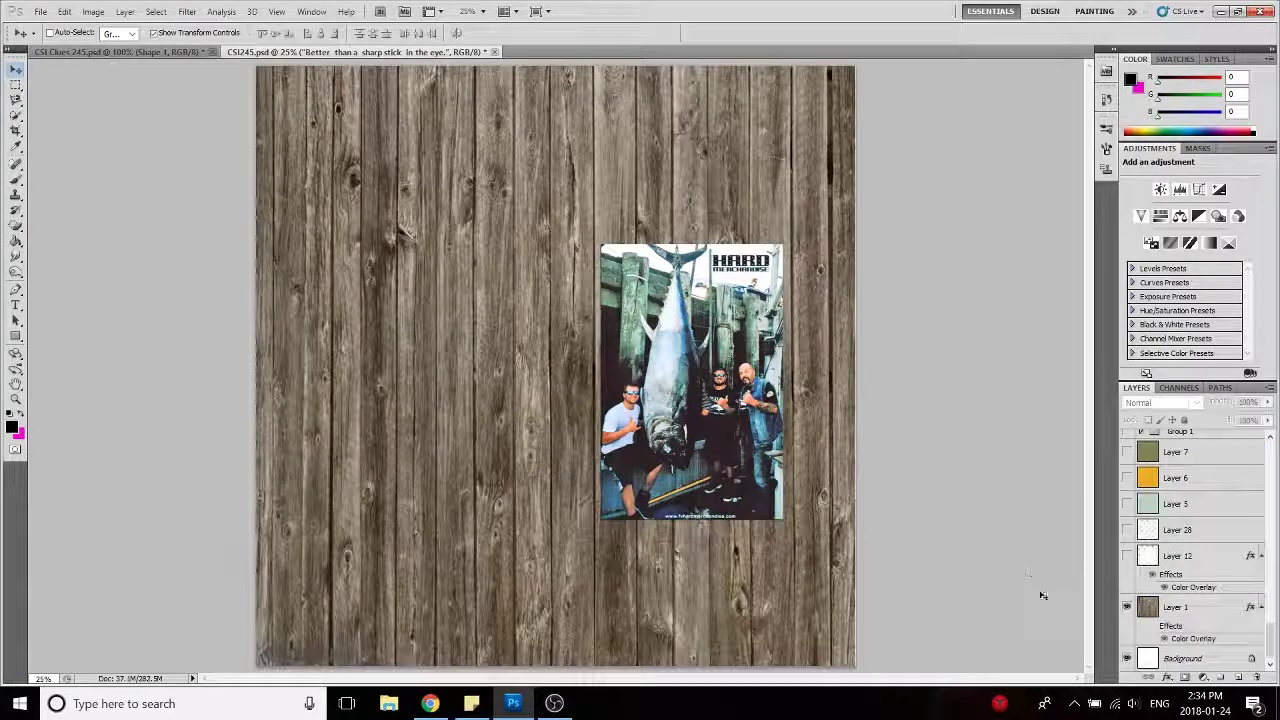
# - Show Layer 12's white scribbled whitewash texture over the wood planks
pyautogui.click(1127, 556)
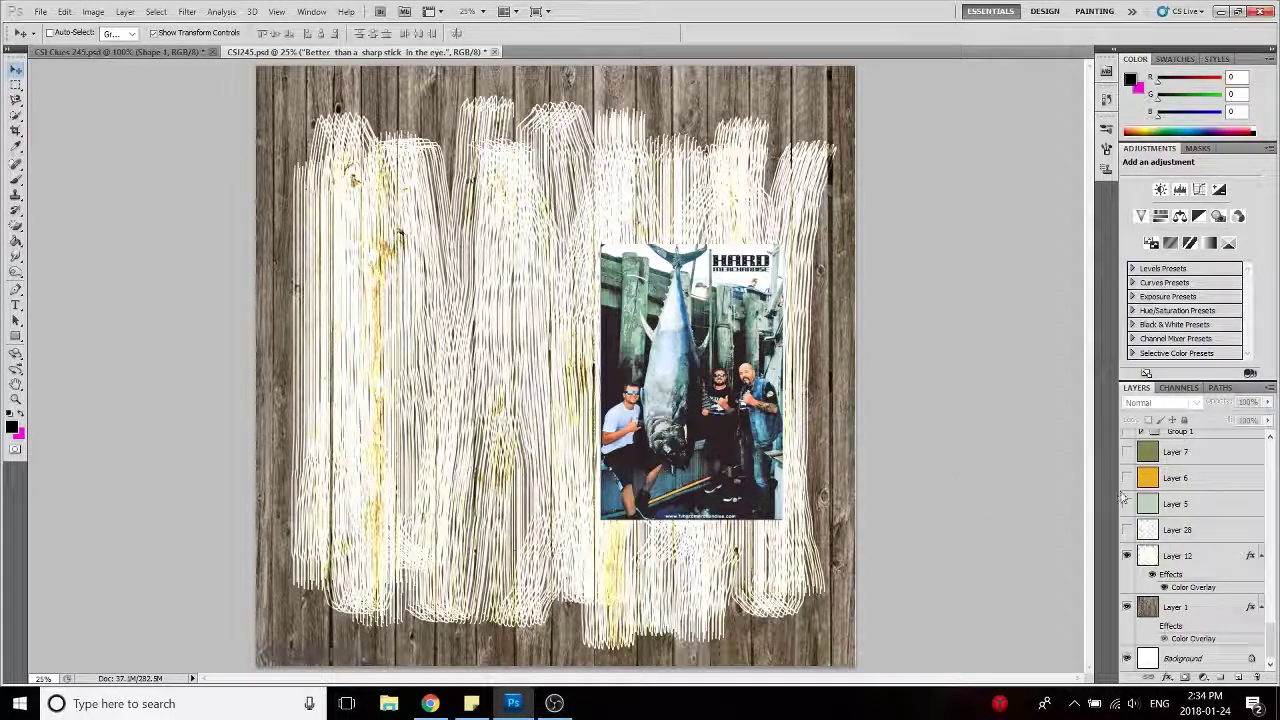
pyautogui.scroll(2, 1157, 513)
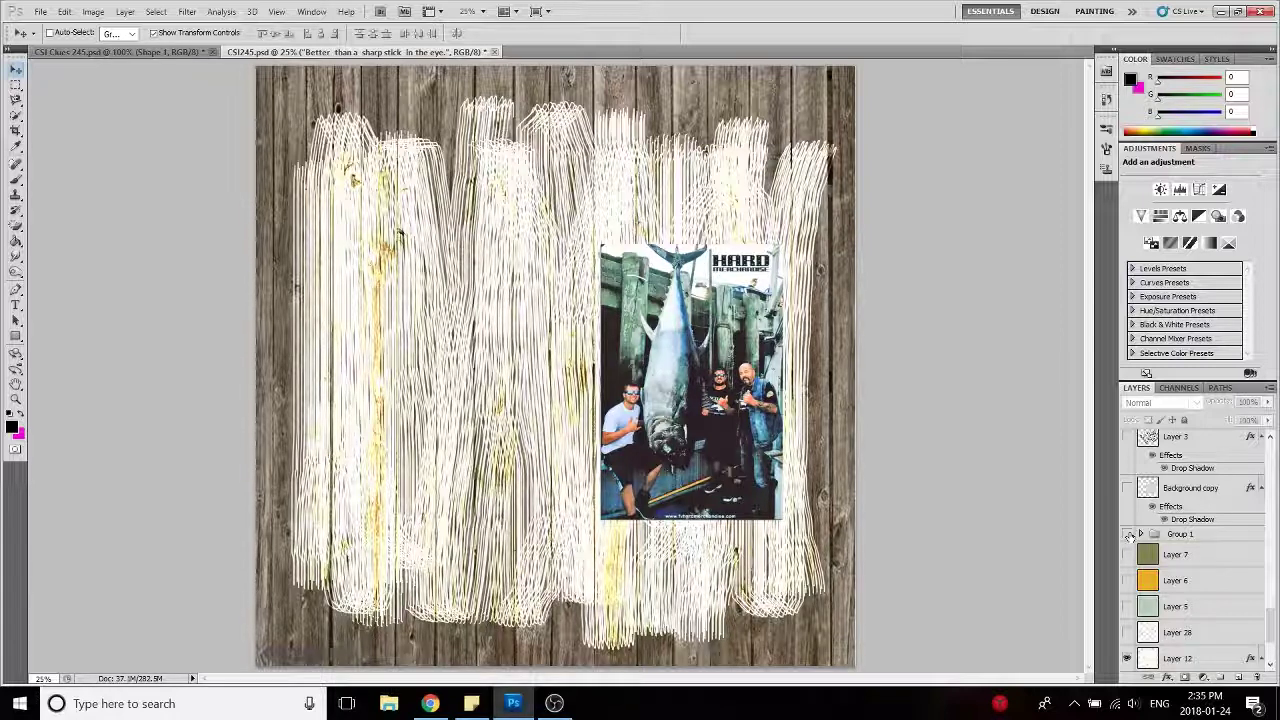
# - Show Group 1's striped panel and the Background copy anchor-pattern paper, then select the top layer
pyautogui.click(1129, 535)
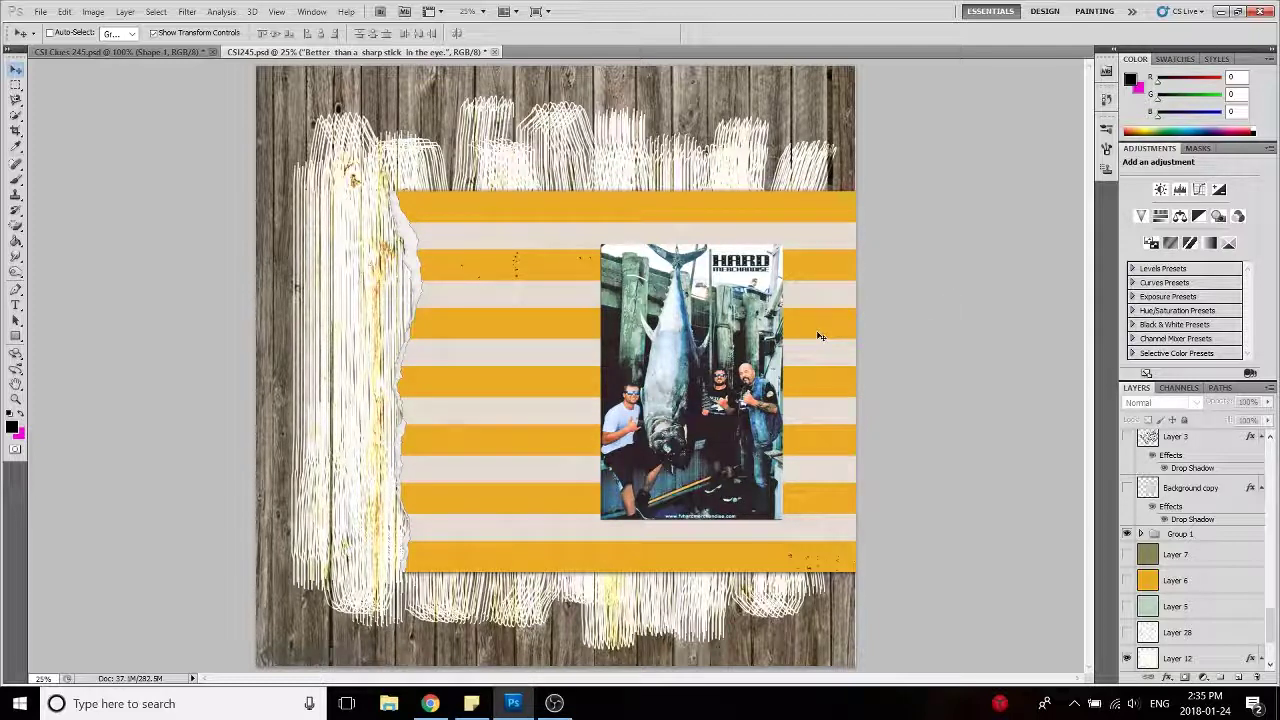
pyautogui.click(1126, 489)
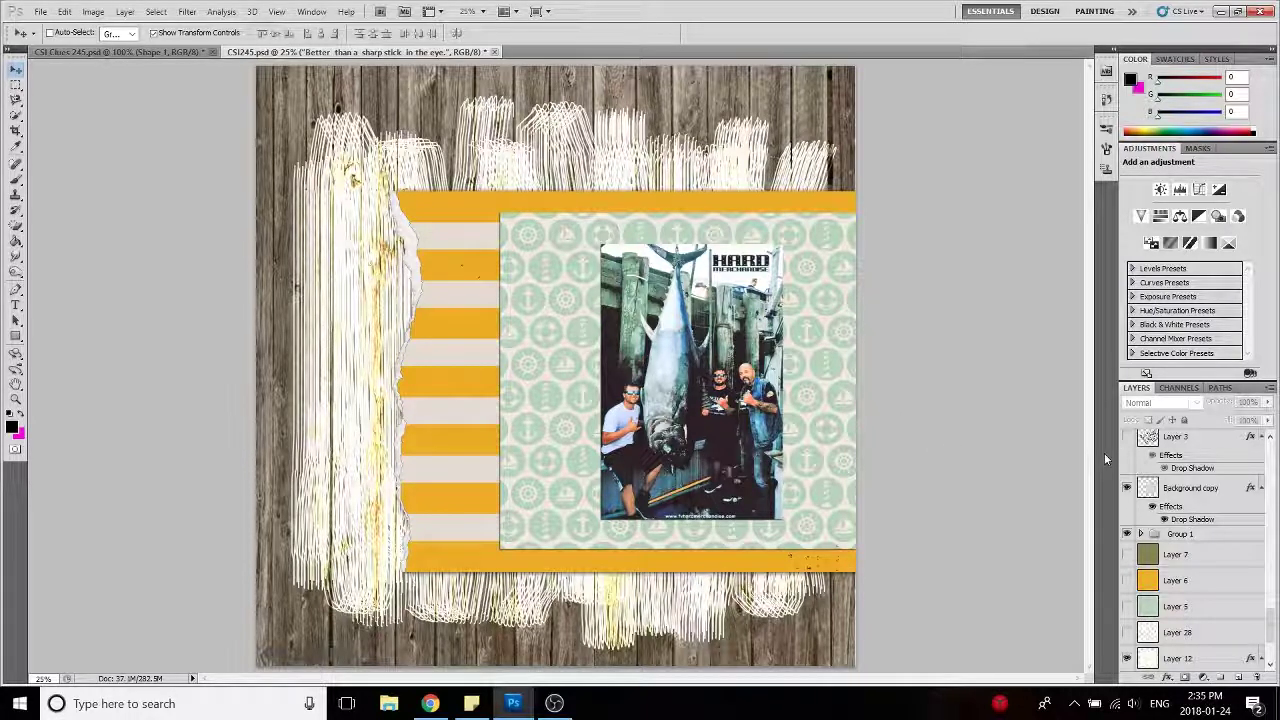
pyautogui.hotkey('alt', '.')
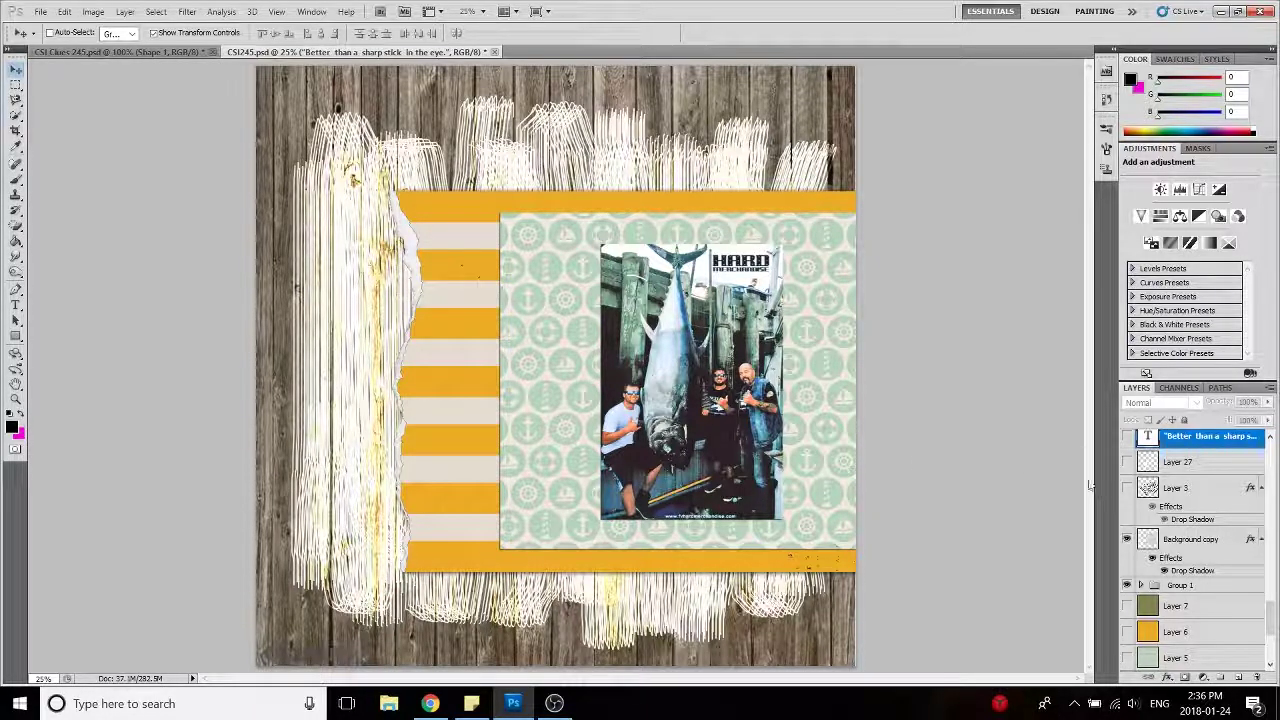
# - Reveal the fishing net, the green frame around the photo and the rope-wrapped wooden post
pyautogui.click(1128, 488)
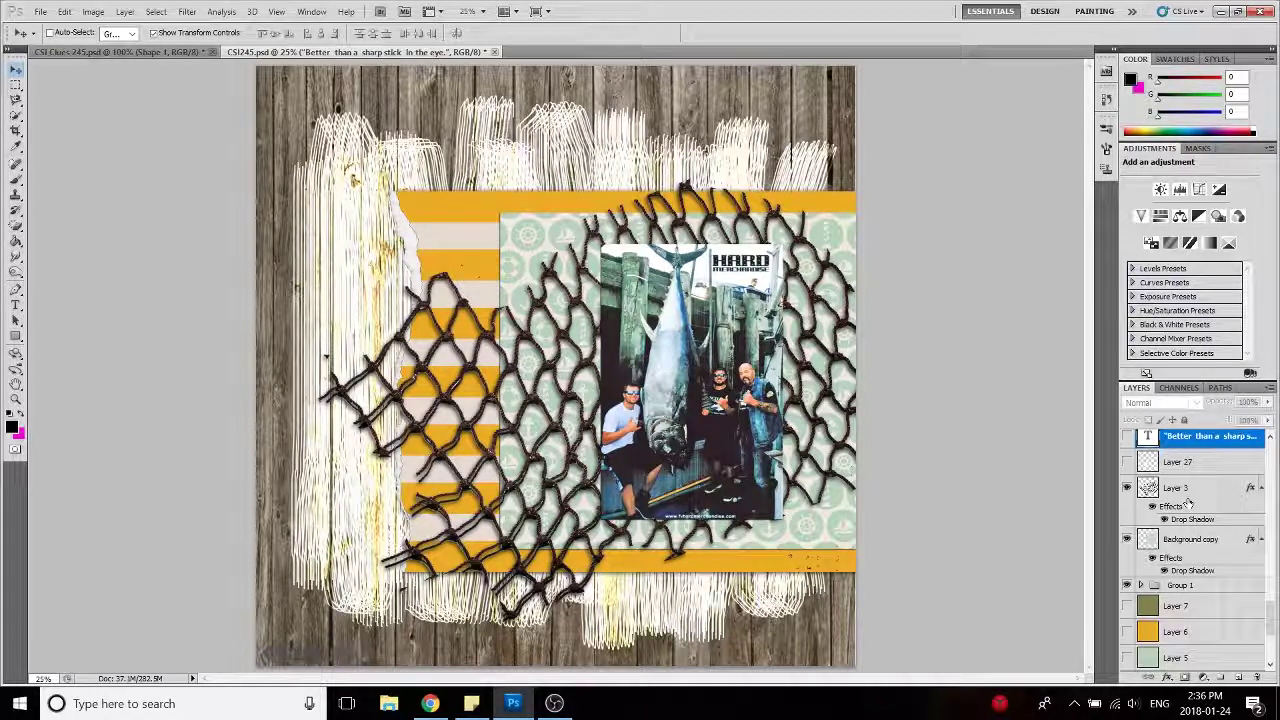
pyautogui.scroll(-2, 1187, 505)
pyautogui.scroll(5, 1187, 505)
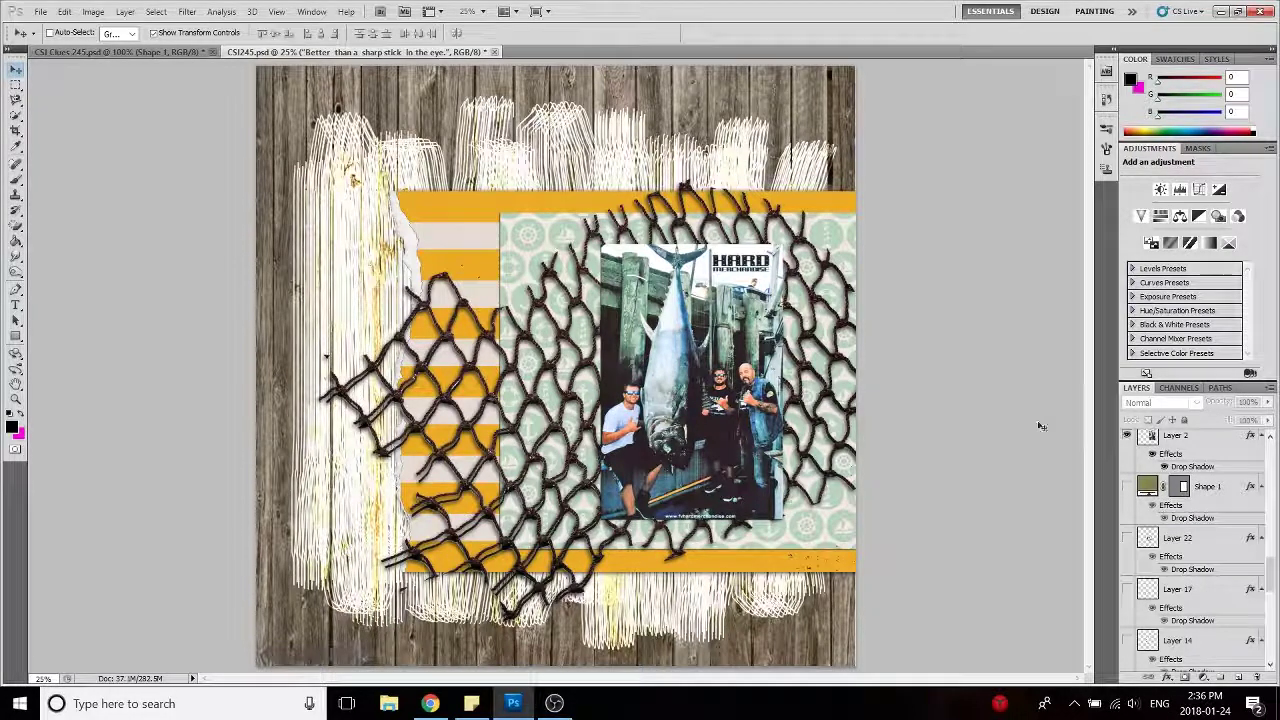
pyautogui.click(1127, 487)
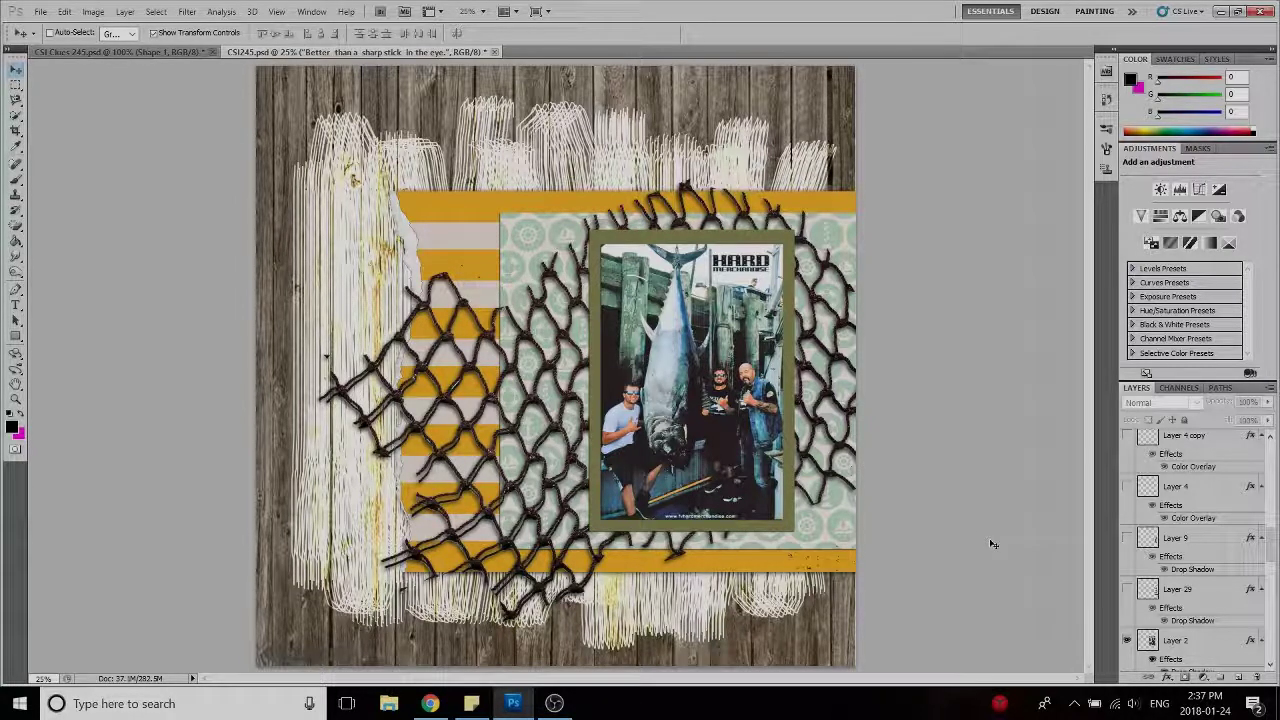
pyautogui.click(1128, 540)
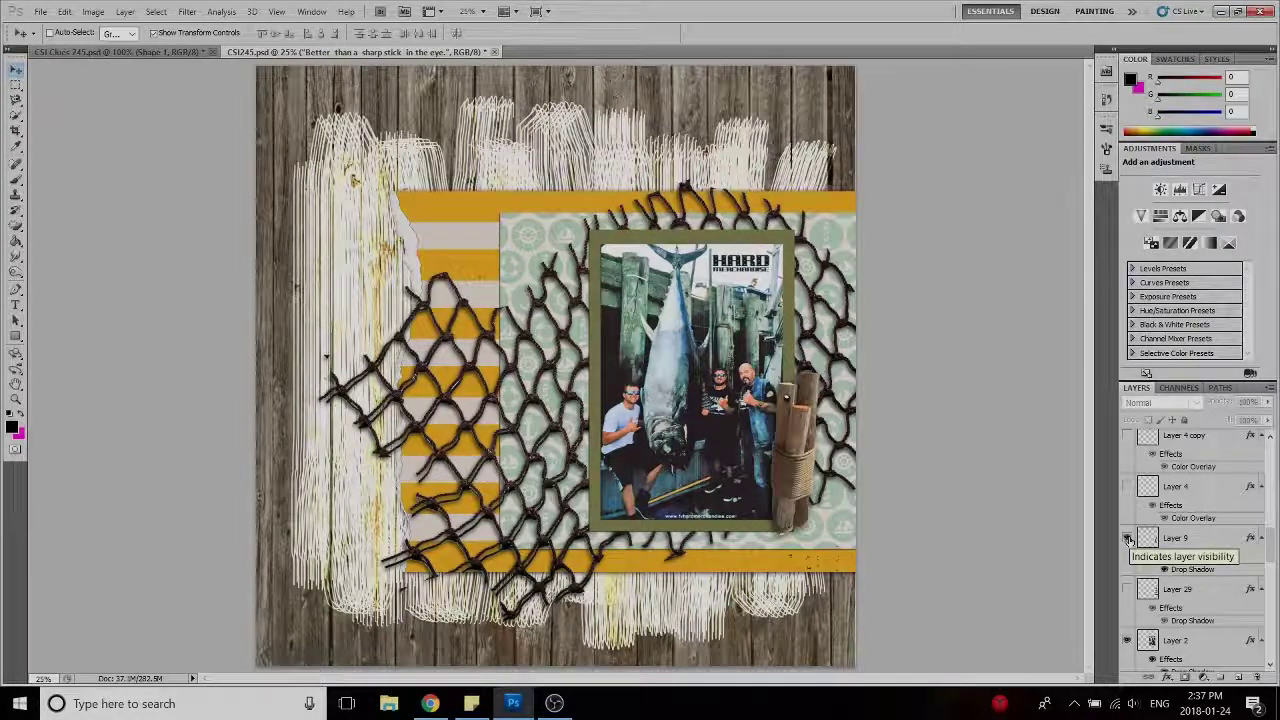
# - Show the two roped wooden post bundles beside the photo and the anchor at its lower right
pyautogui.scroll(2, 1122, 436)
pyautogui.click(1125, 437)
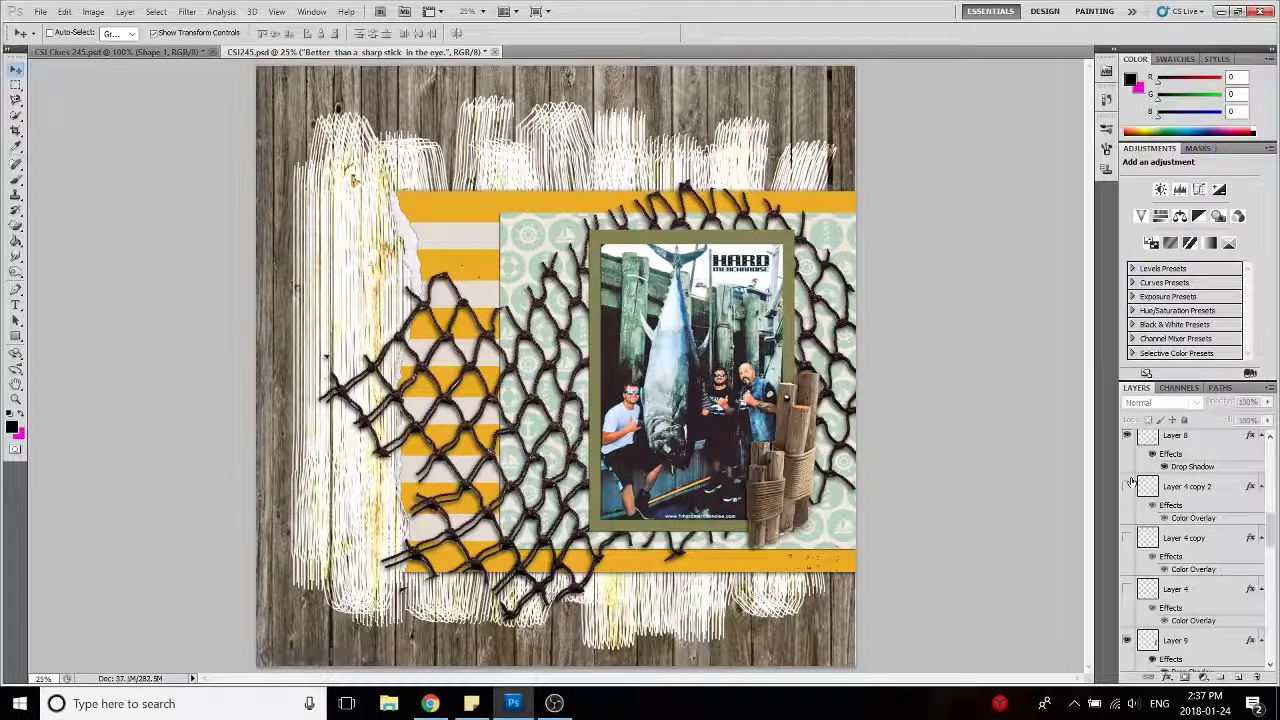
pyautogui.scroll(1, 1140, 498)
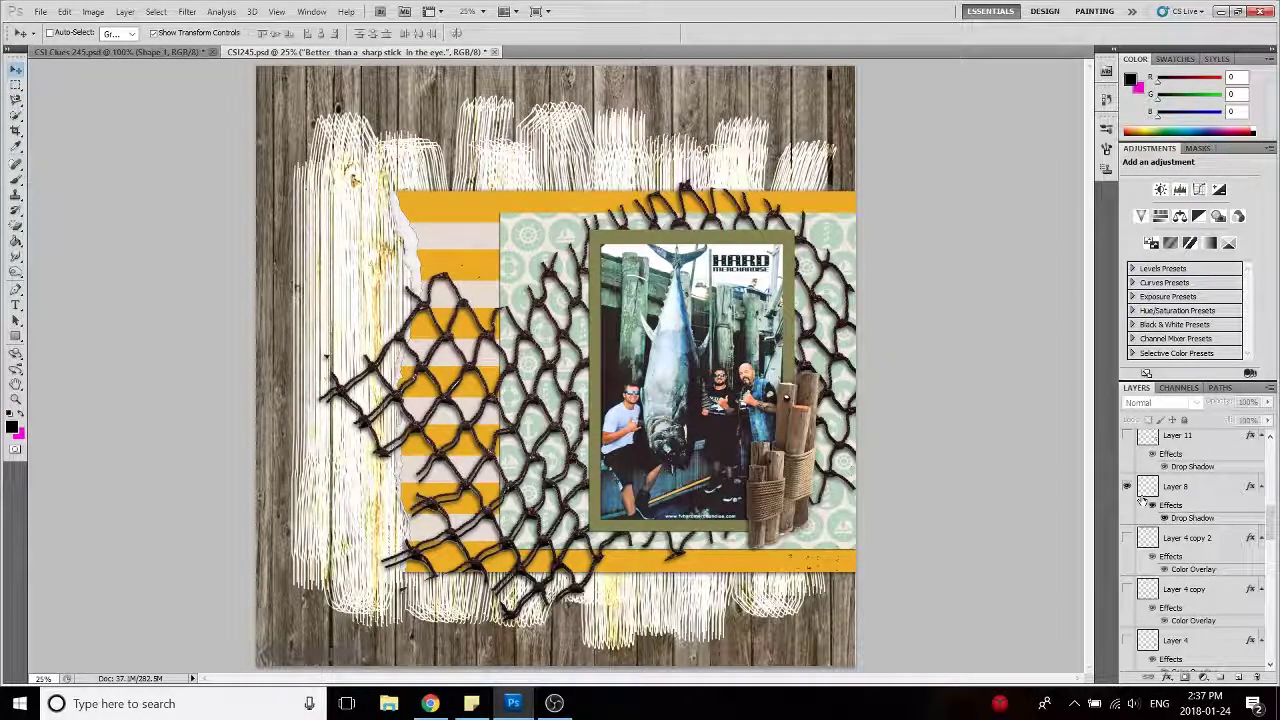
pyautogui.scroll(2, 1138, 500)
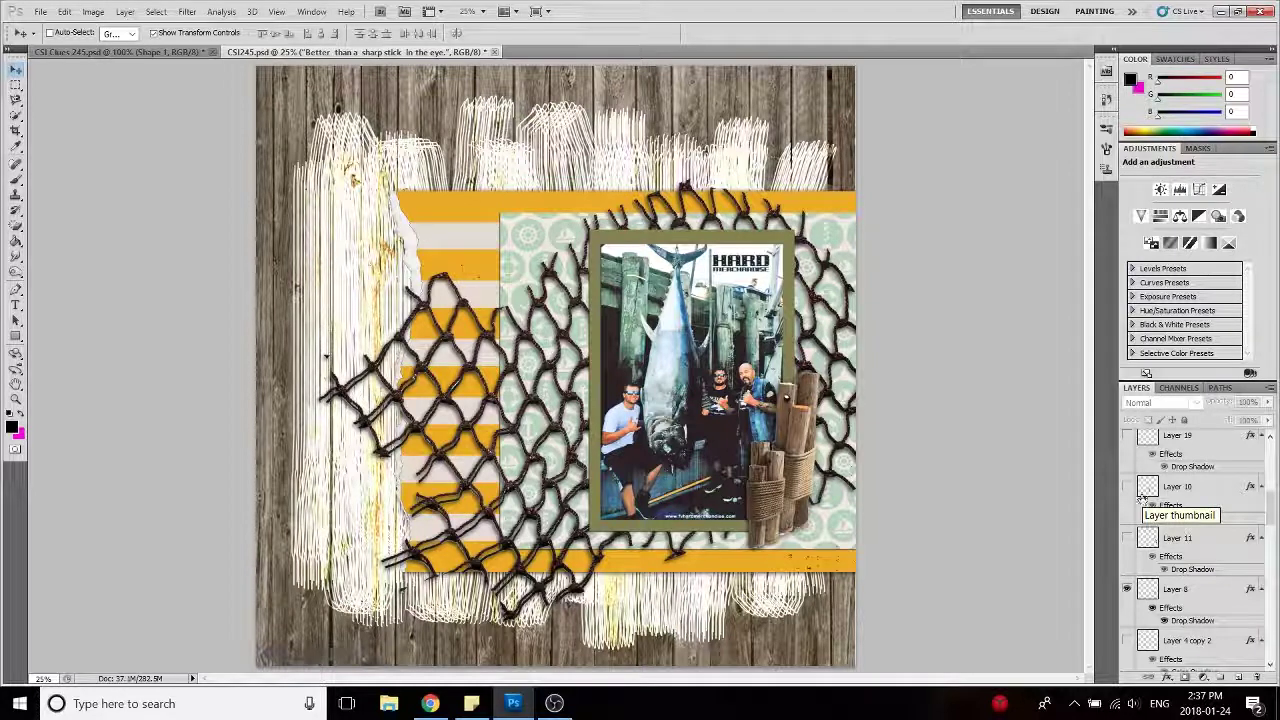
pyautogui.click(1127, 487)
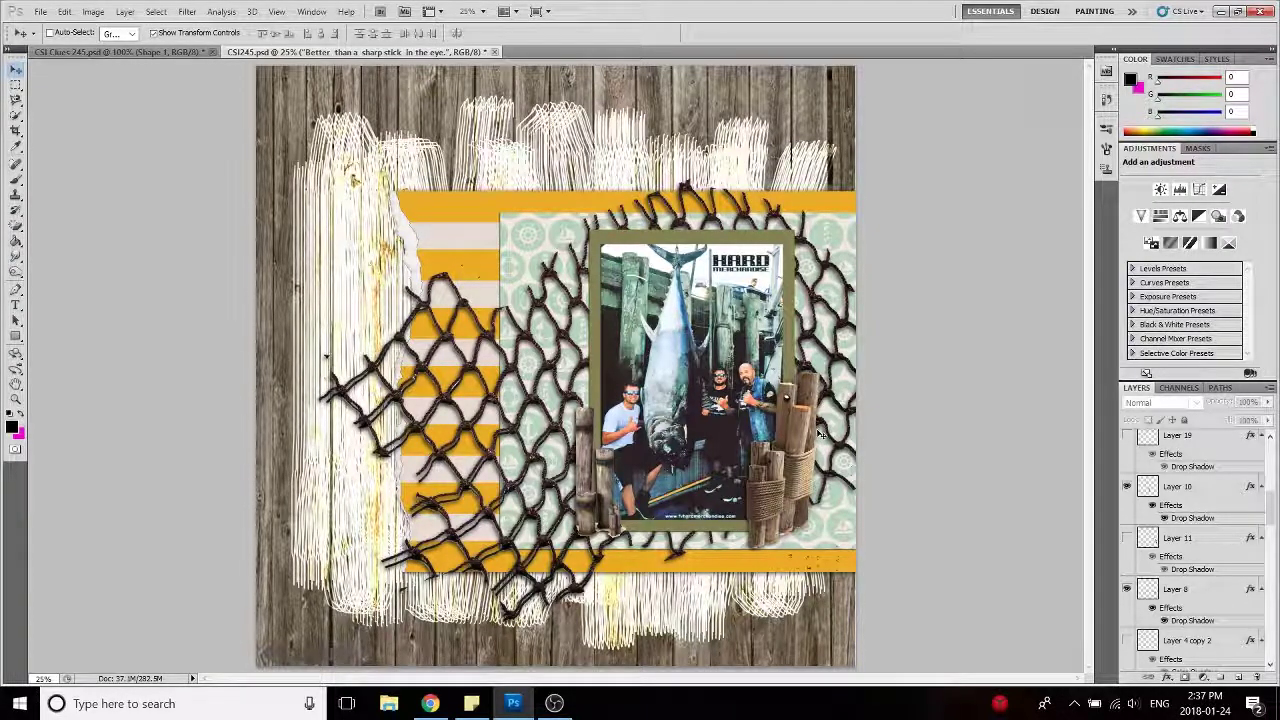
pyautogui.click(1126, 538)
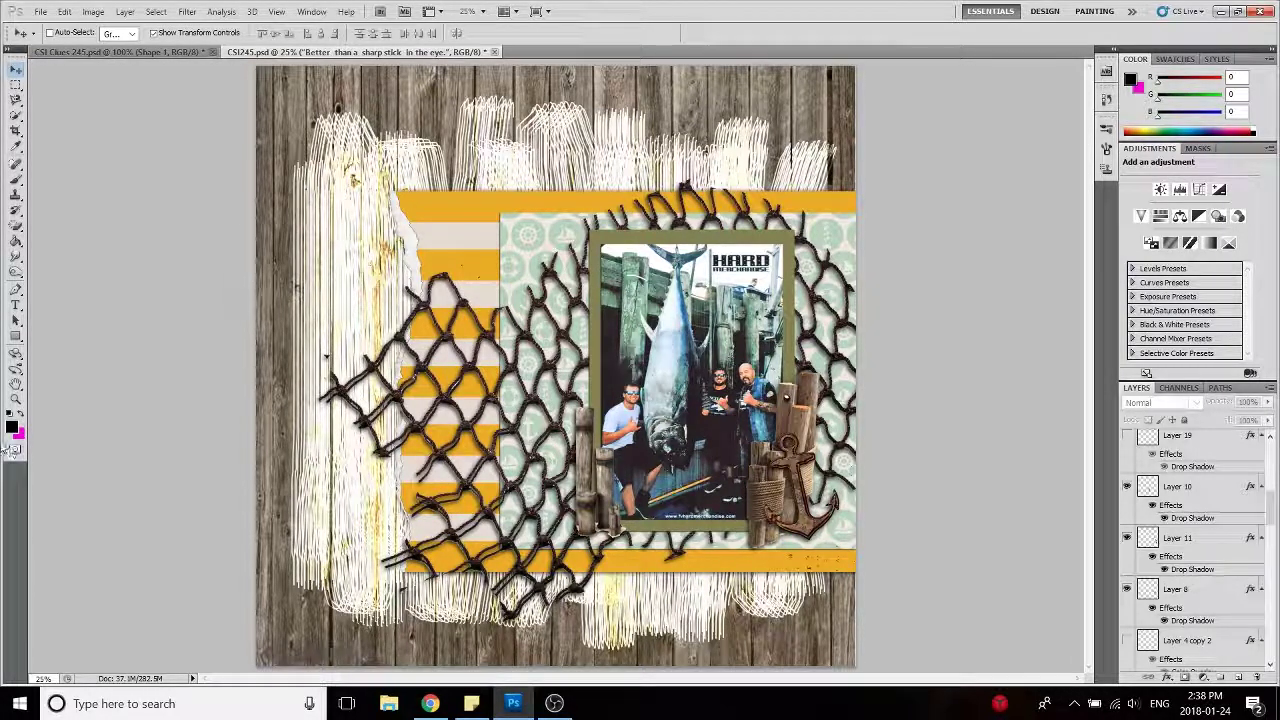
# - Zoom in around the tuna photo and back out to review the whole layered layout
pyautogui.click(15, 399)
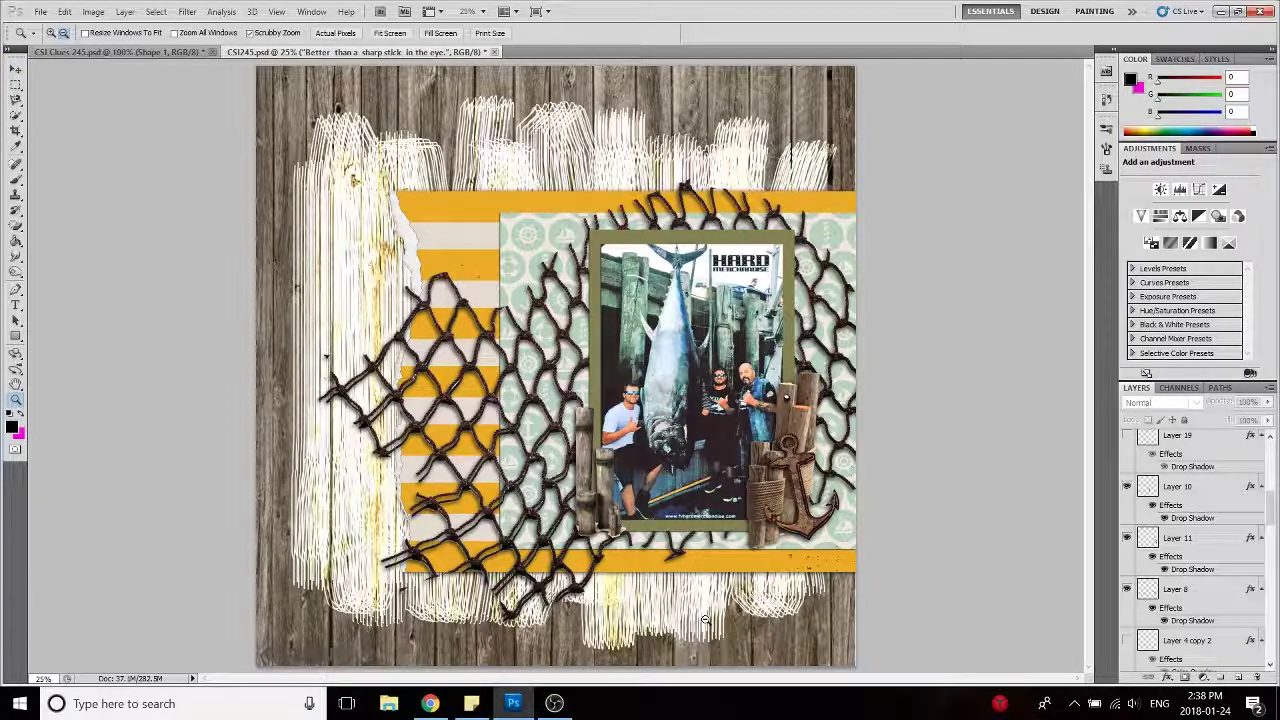
pyautogui.keyDown('alt'); pyautogui.click(796, 509); pyautogui.keyUp('alt')
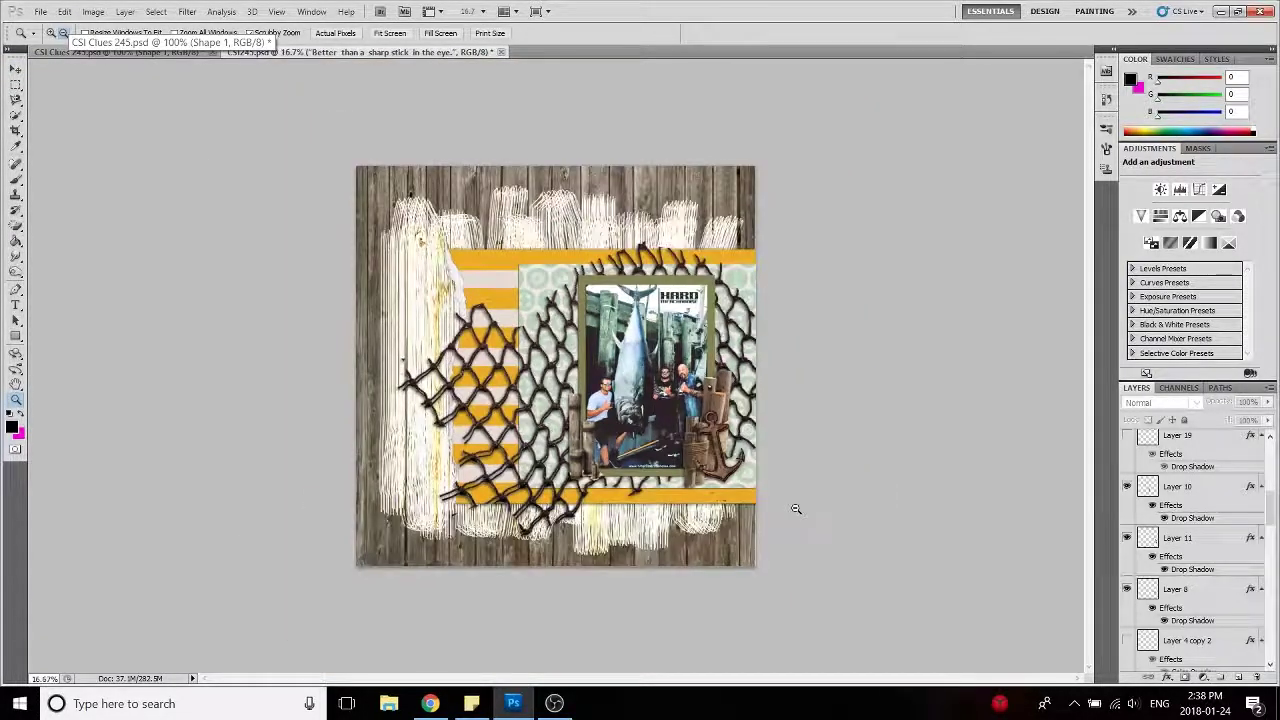
pyautogui.click(796, 509)
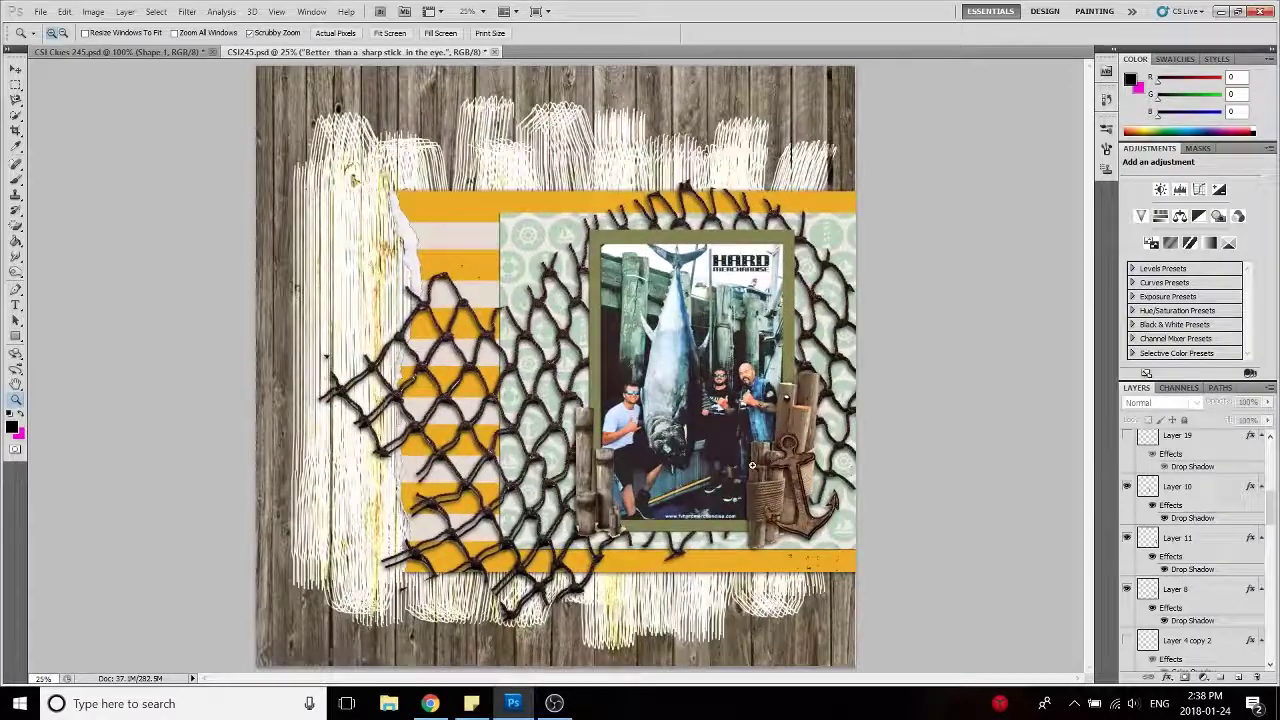
pyautogui.click(792, 467)
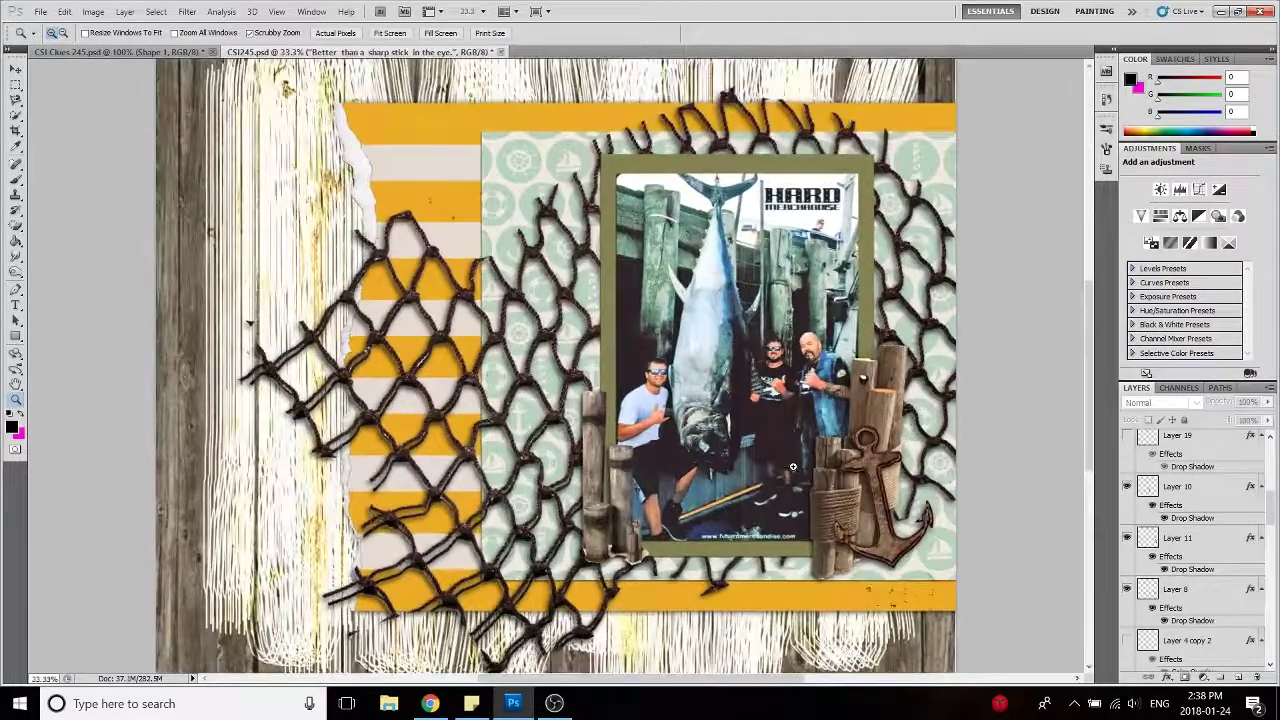
pyautogui.click(792, 467)
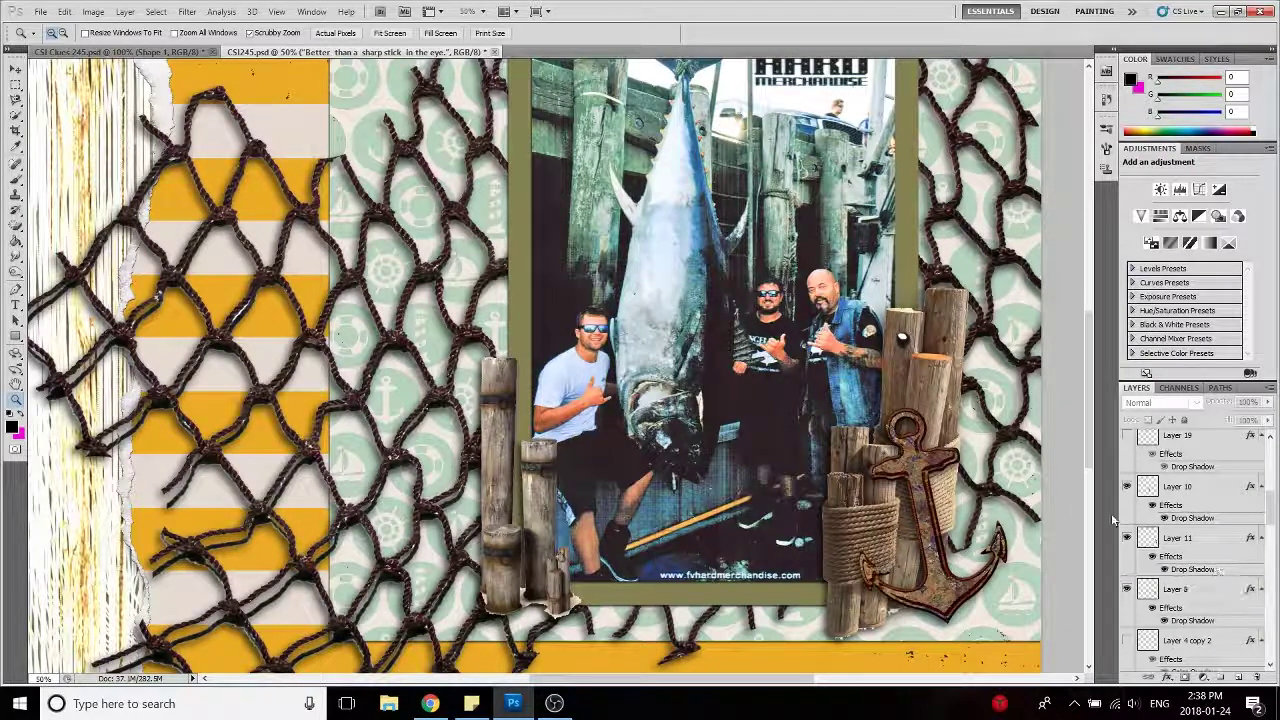
pyautogui.keyDown('alt'); pyautogui.click(259, 160); pyautogui.keyUp('alt')
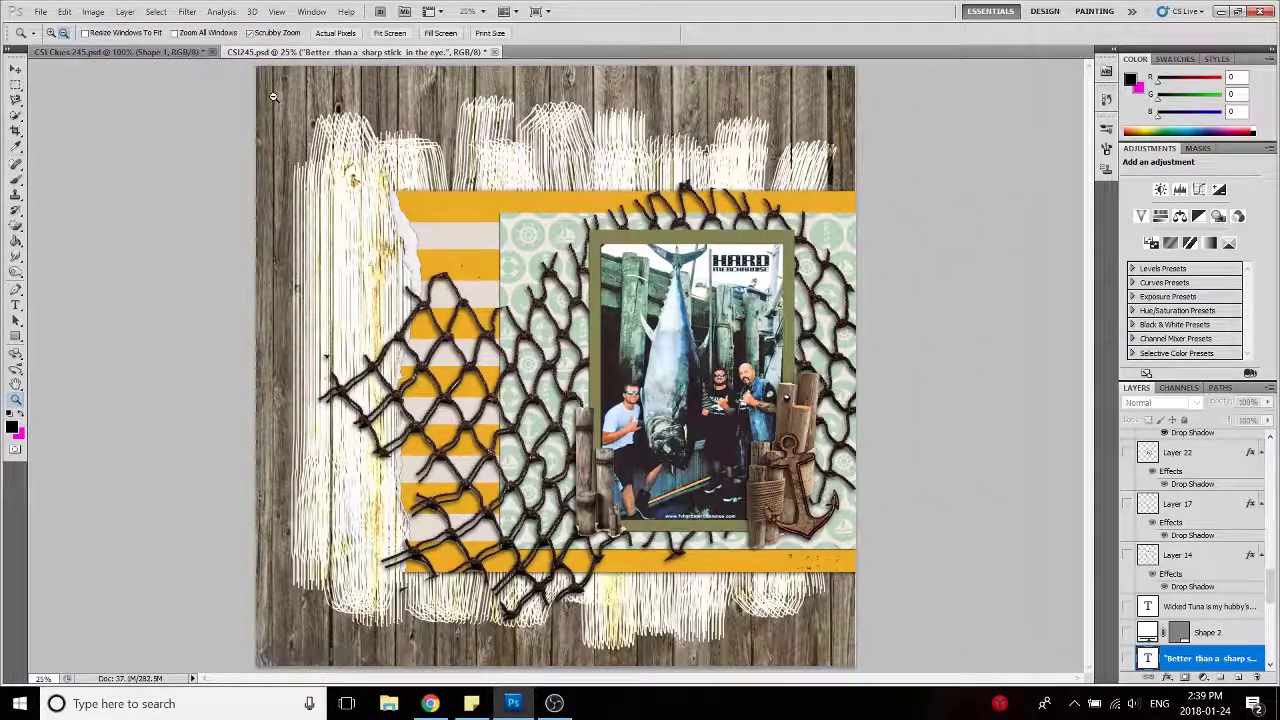
pyautogui.keyDown('ctrl'); pyautogui.click(607, 143); pyautogui.keyUp('ctrl')
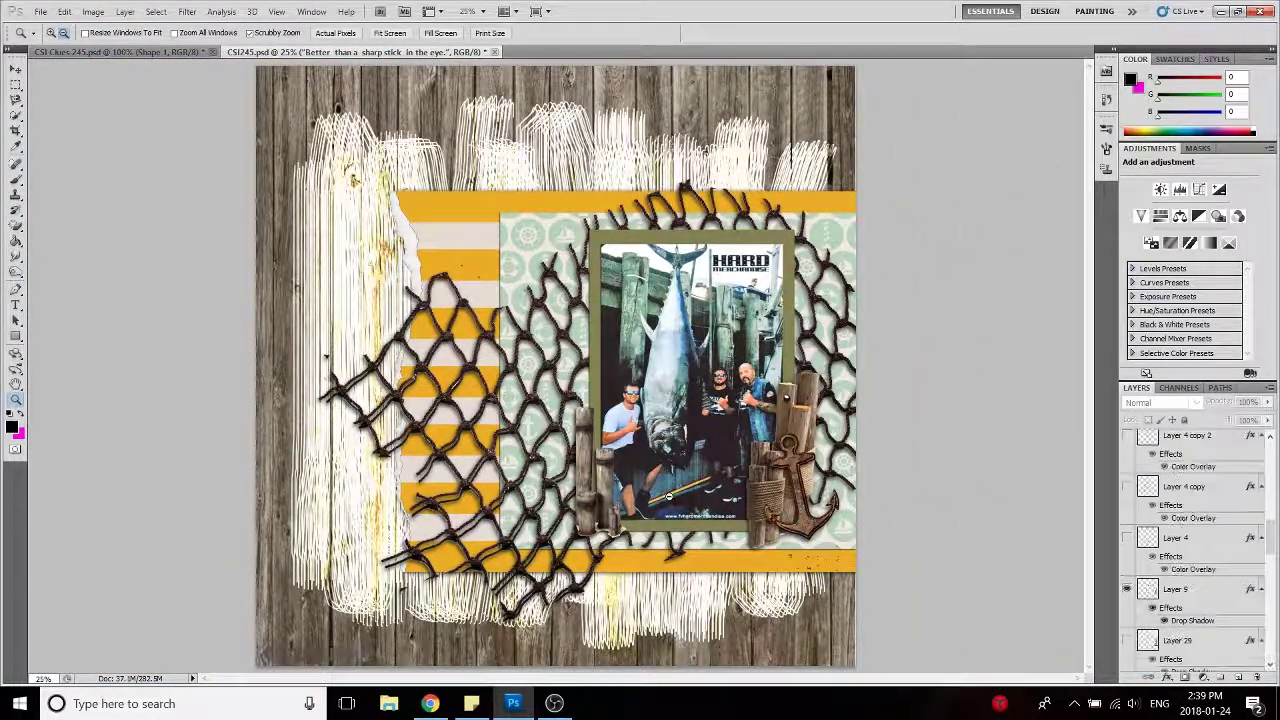
# - Turn on Layer 4's compass overlay along the bottom of the tuna photo
pyautogui.click(1126, 538)
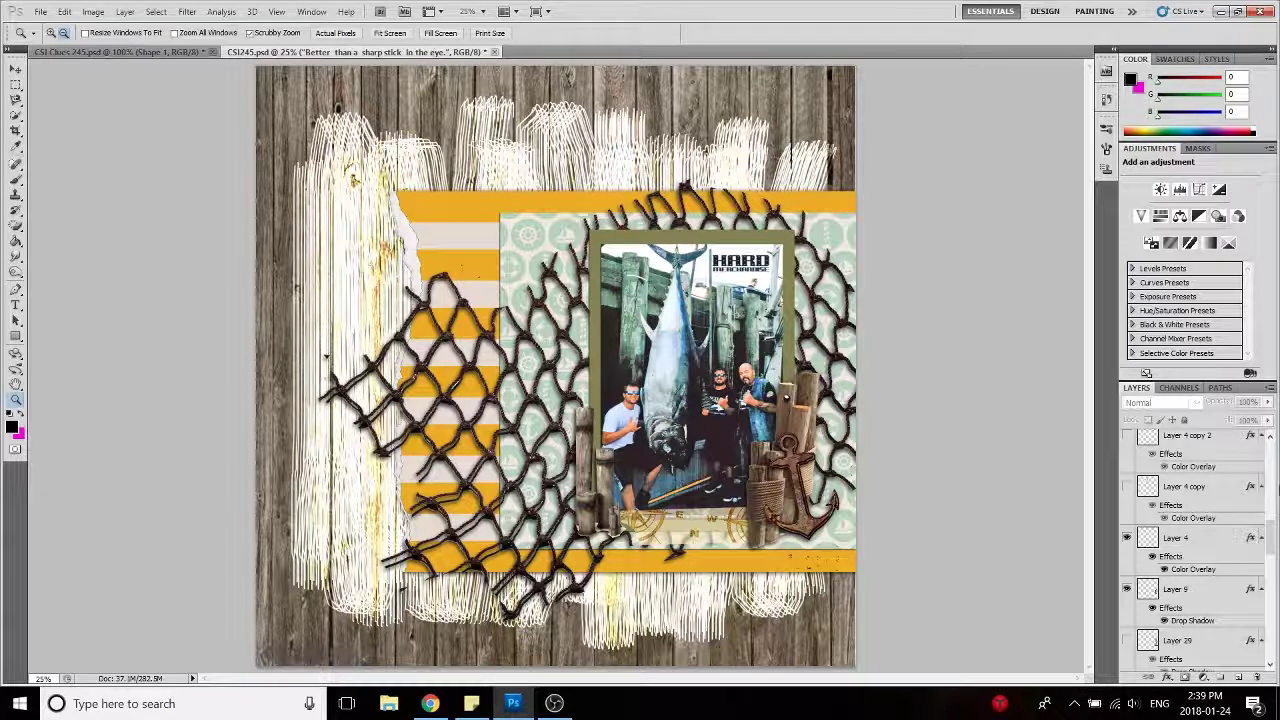
pyautogui.scroll(5, 1163, 516)
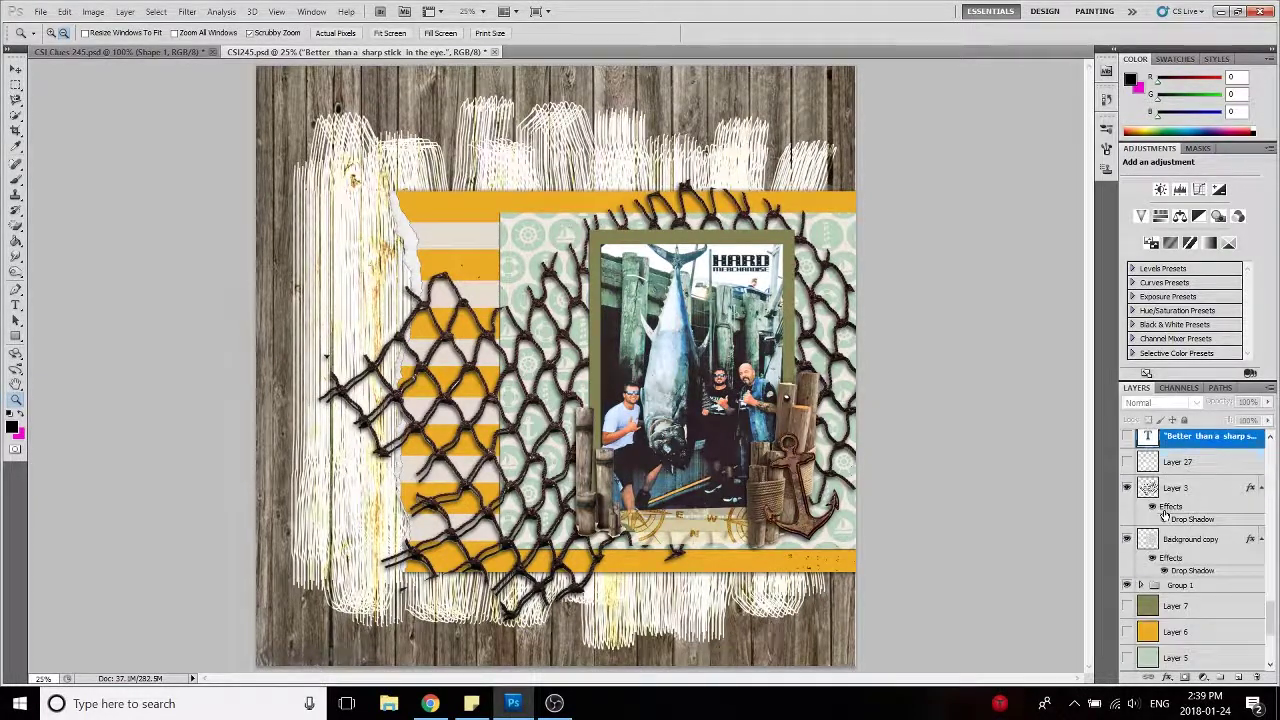
pyautogui.scroll(-5, 1163, 516)
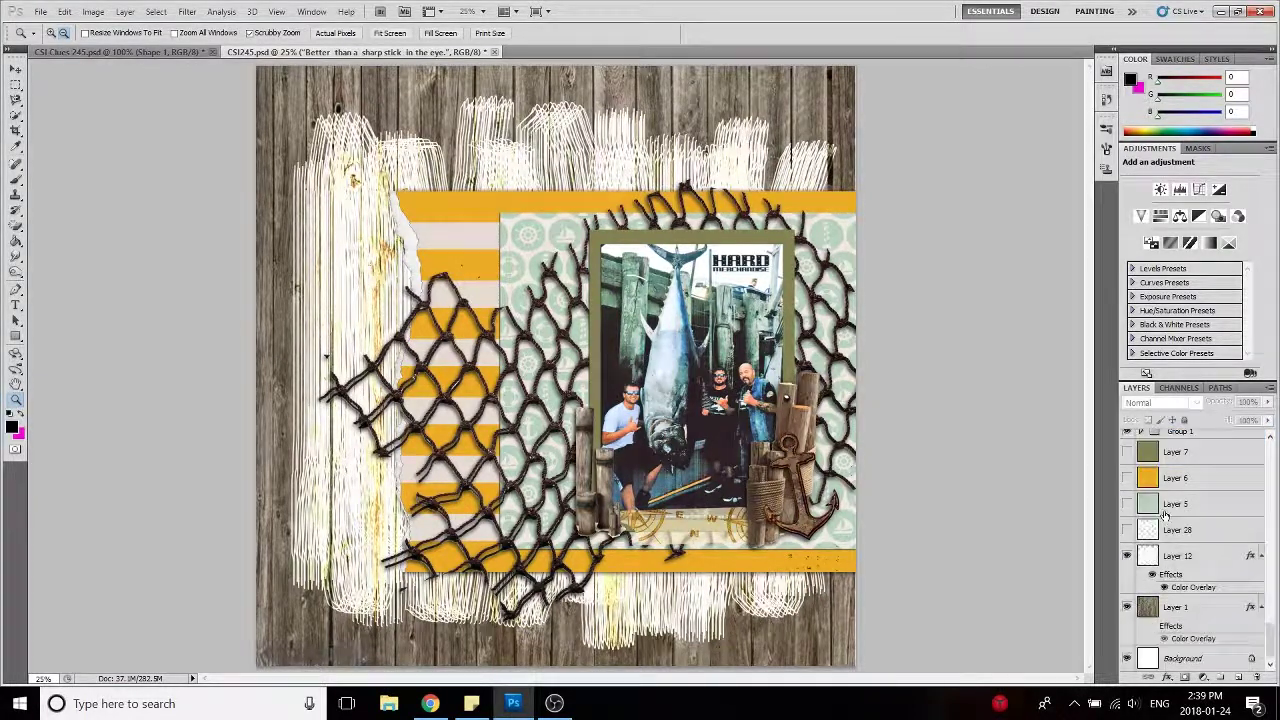
pyautogui.click(1126, 608)
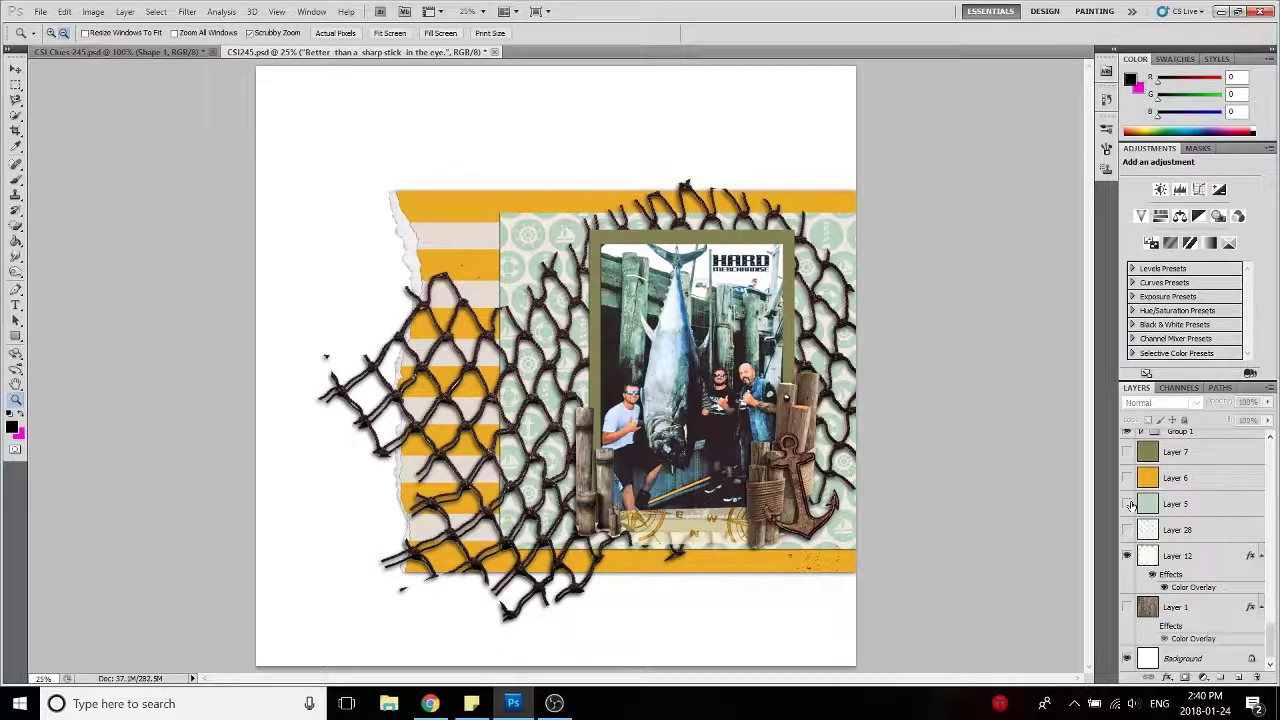
pyautogui.click(1127, 505)
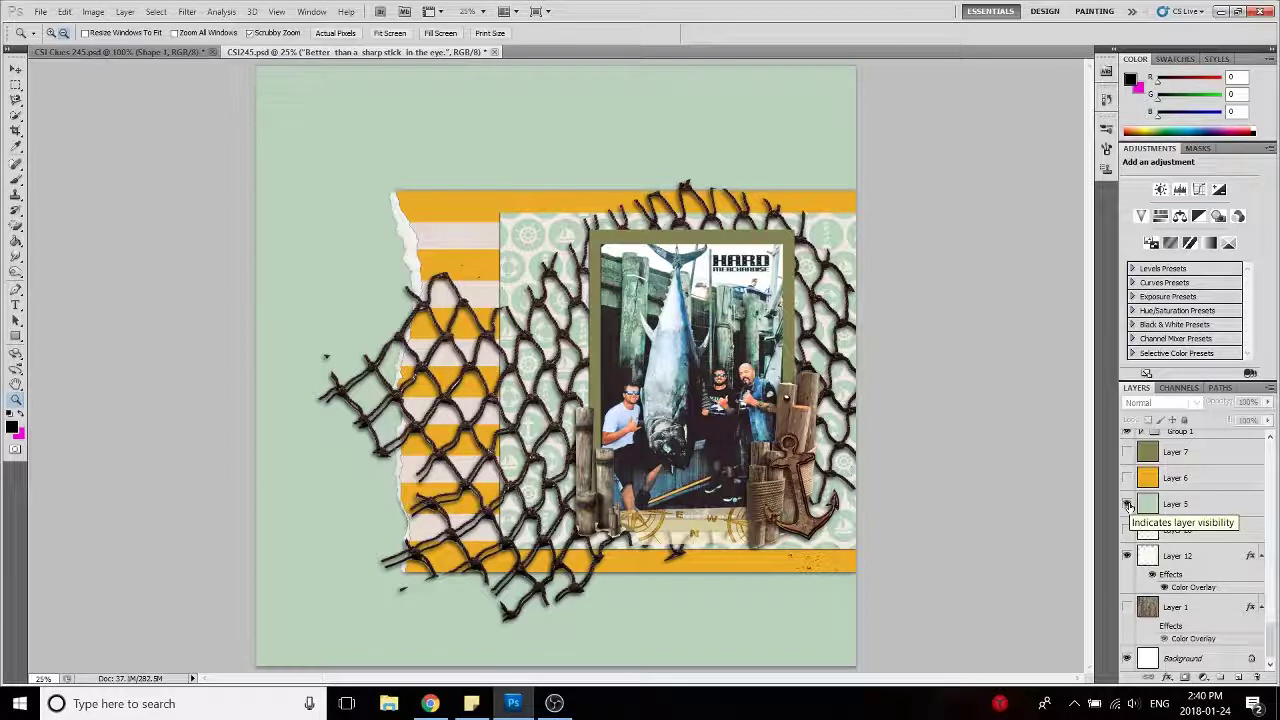
pyautogui.click(1127, 505)
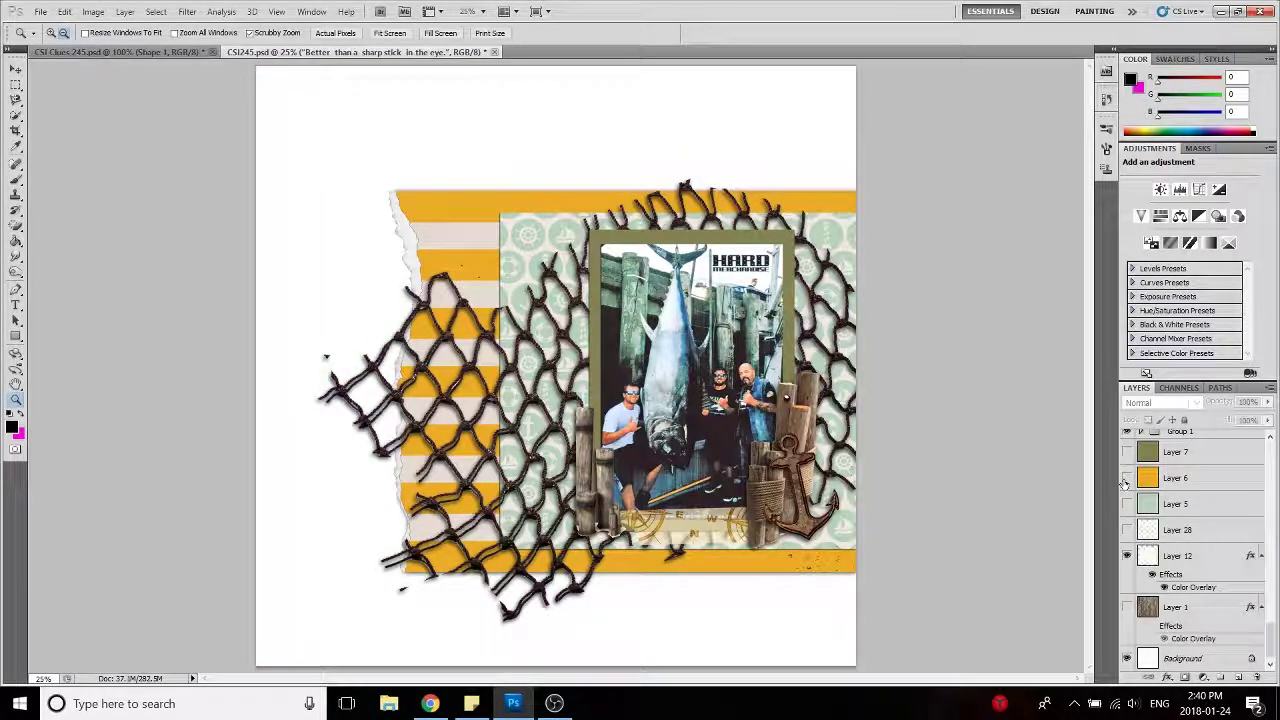
pyautogui.click(1127, 479)
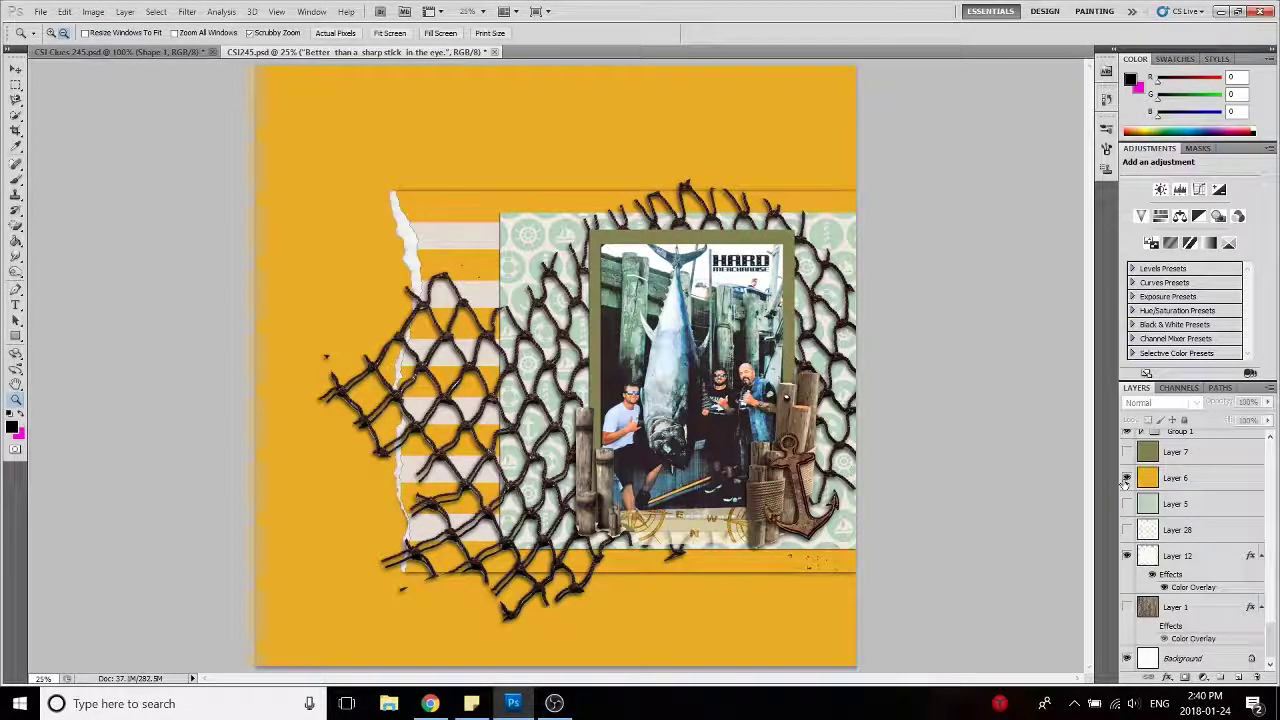
pyautogui.click(1127, 479)
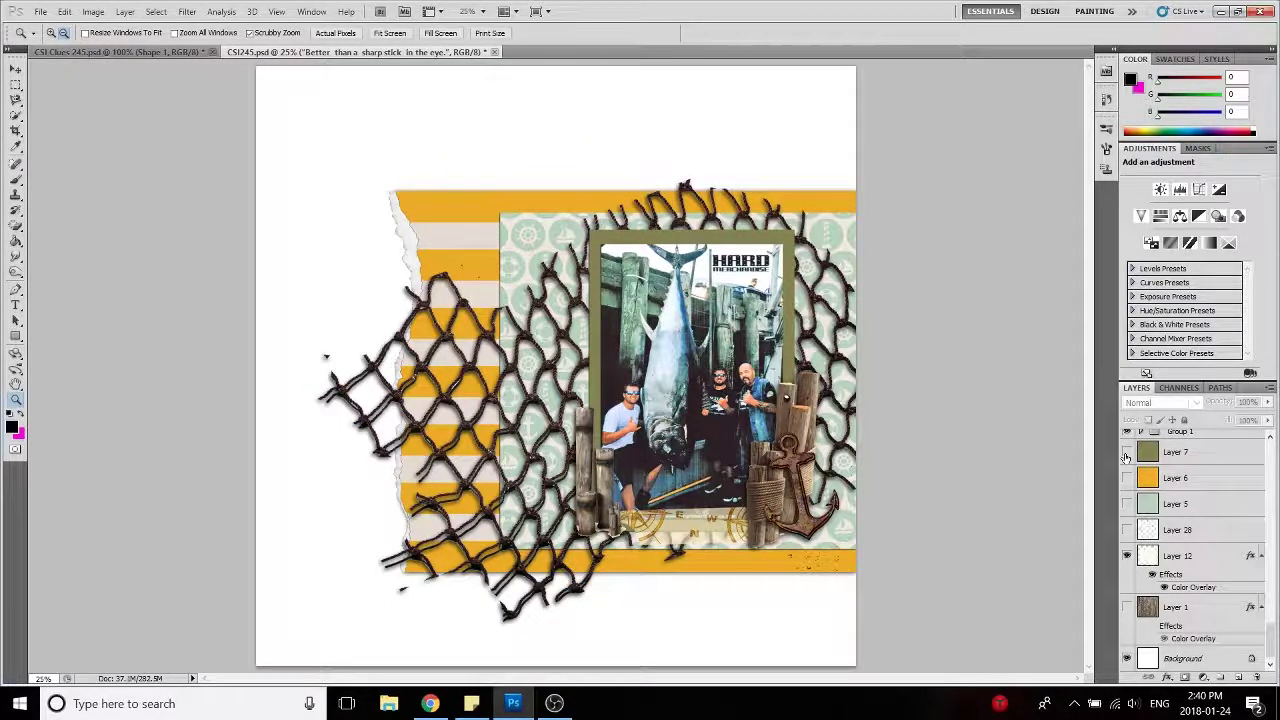
pyautogui.click(1127, 453)
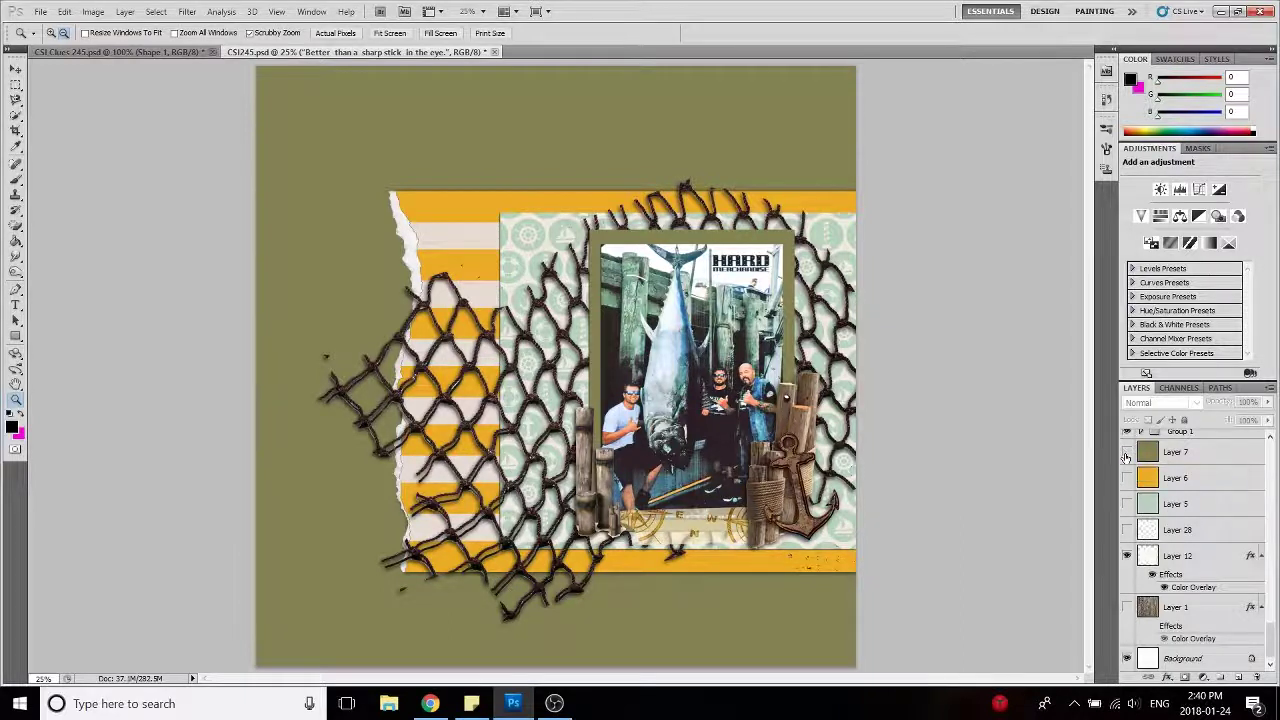
pyautogui.click(1127, 453)
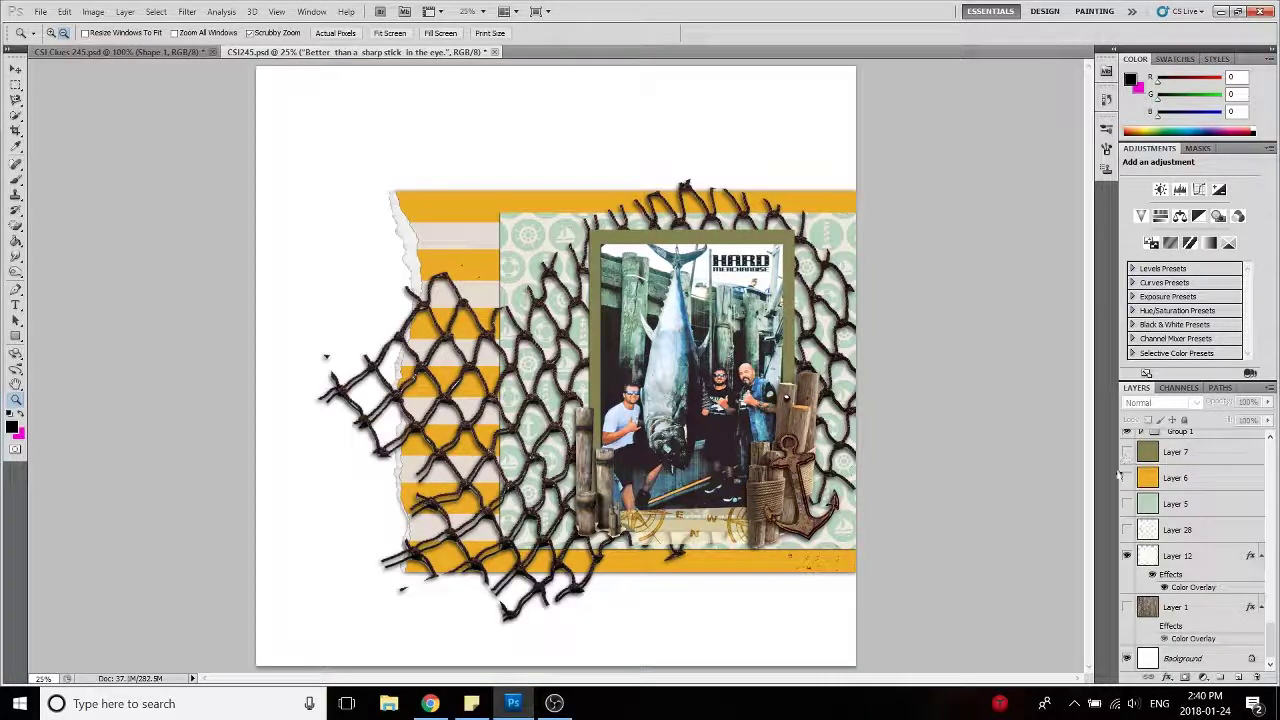
pyautogui.click(1127, 607)
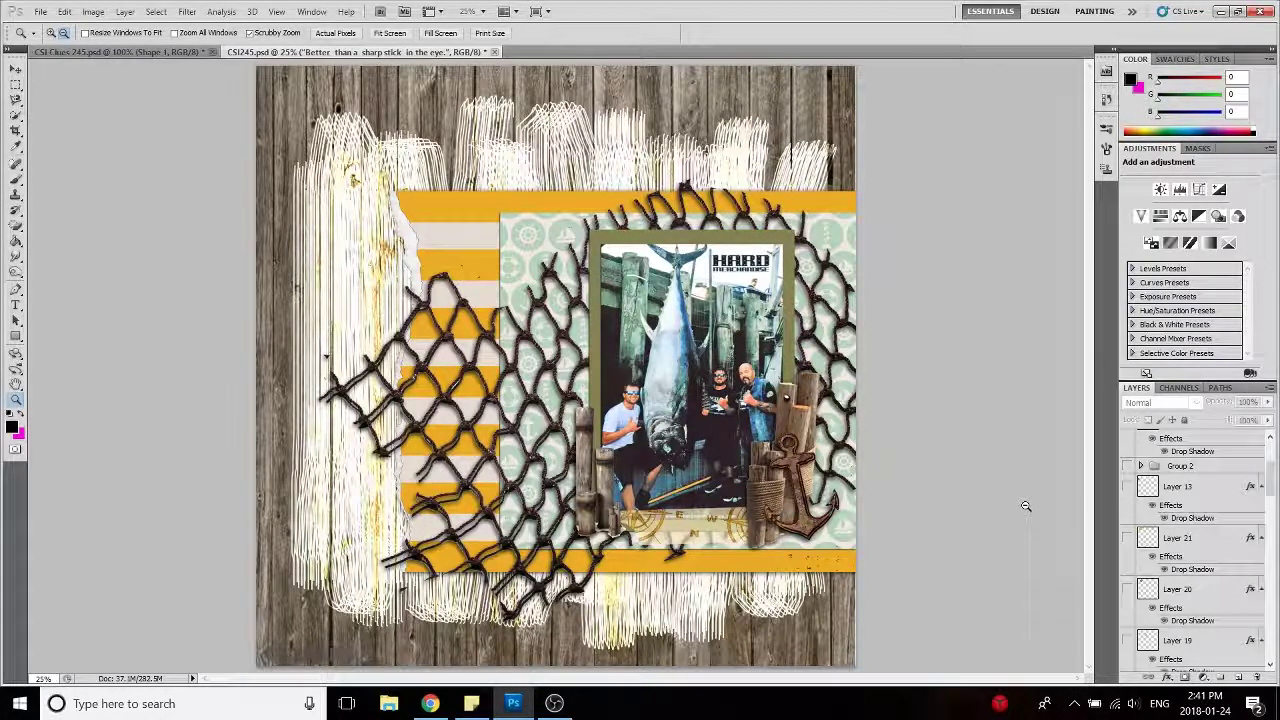
# - Show Layer 13's ship's wheel at the upper left and select Shape 1 with the Move tool
pyautogui.click(1128, 487)
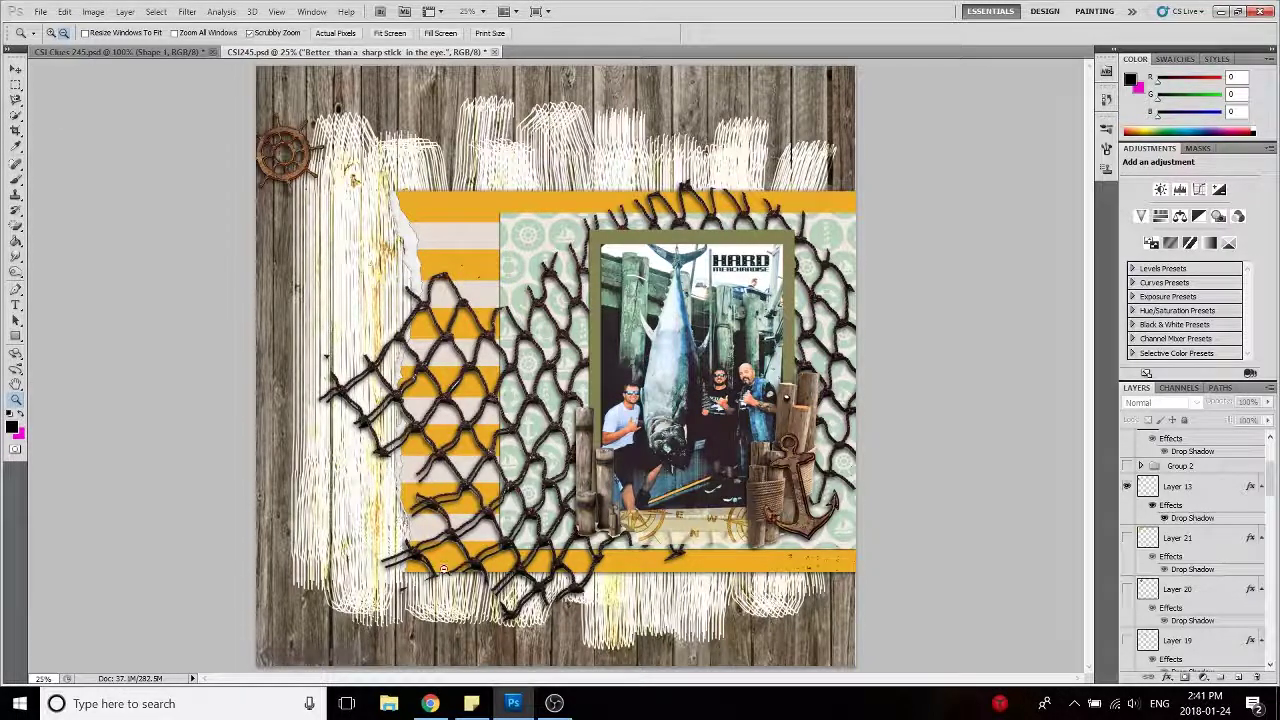
pyautogui.keyDown('ctrl'); pyautogui.click(420, 446); pyautogui.keyUp('ctrl')
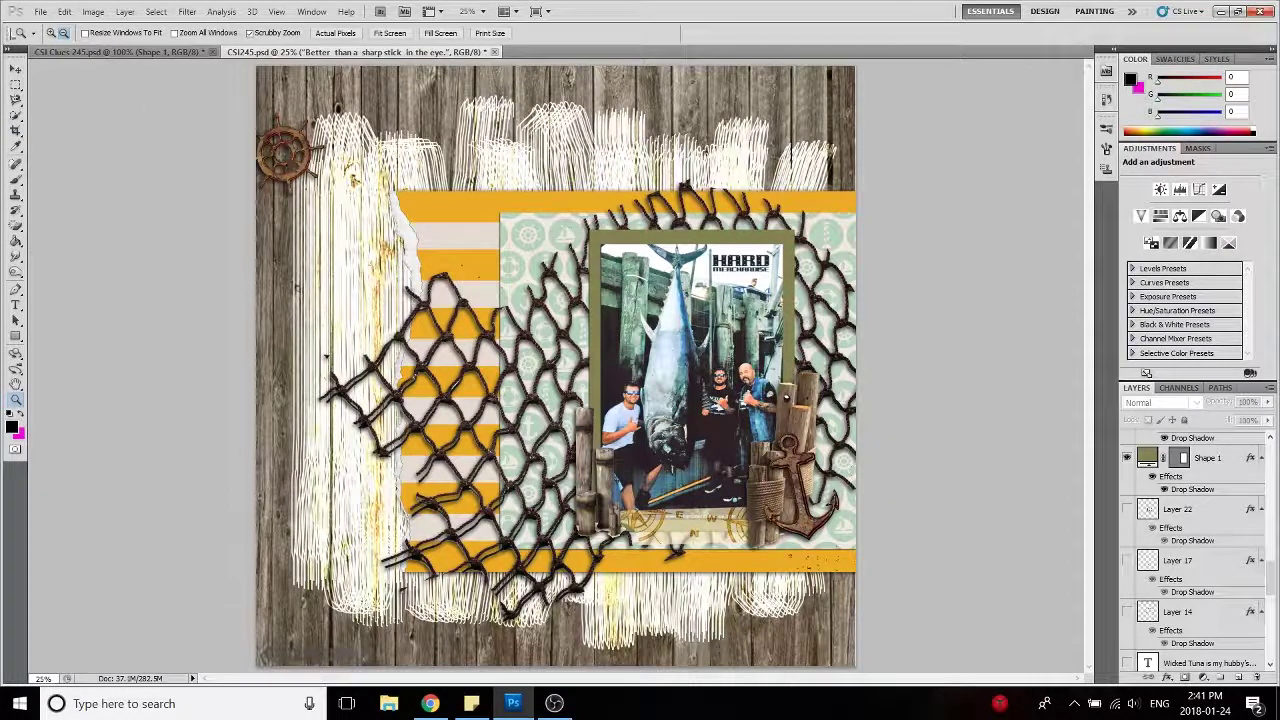
pyautogui.press('v')
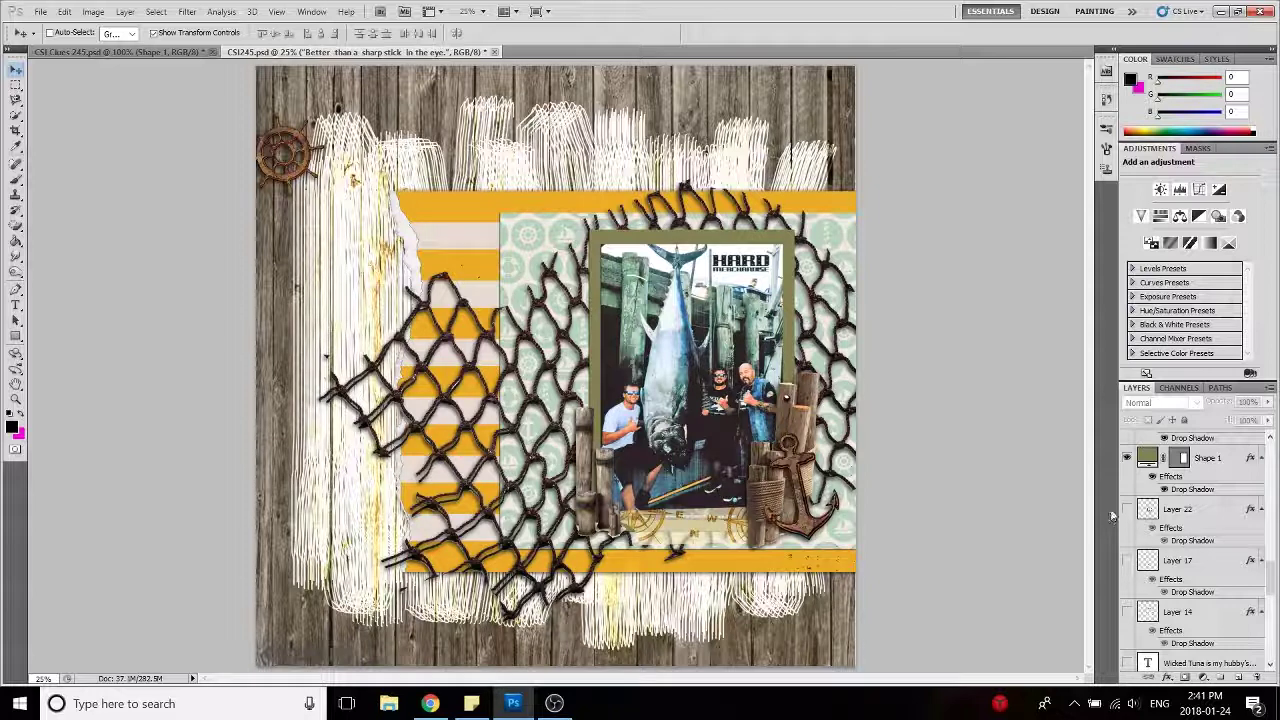
# - Reveal the circular frame beside the photo and the flag banner below it
pyautogui.scroll(-4, 1178, 540)
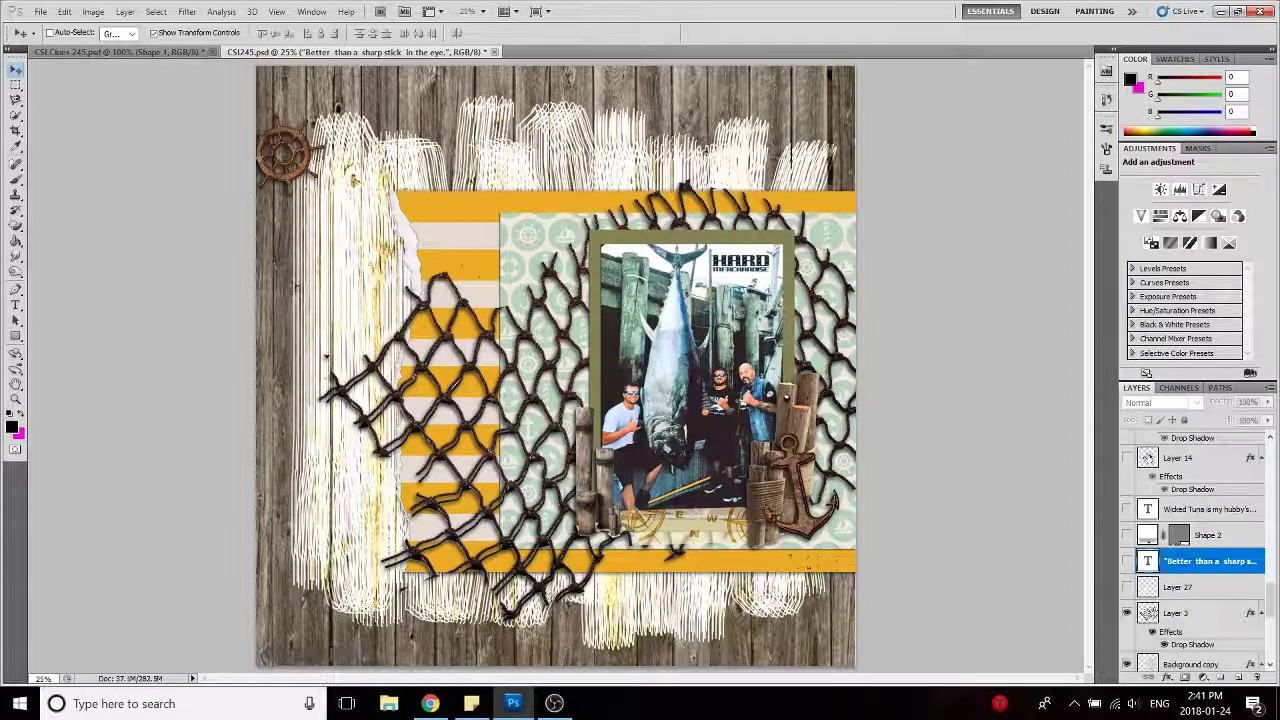
pyautogui.click(1126, 459)
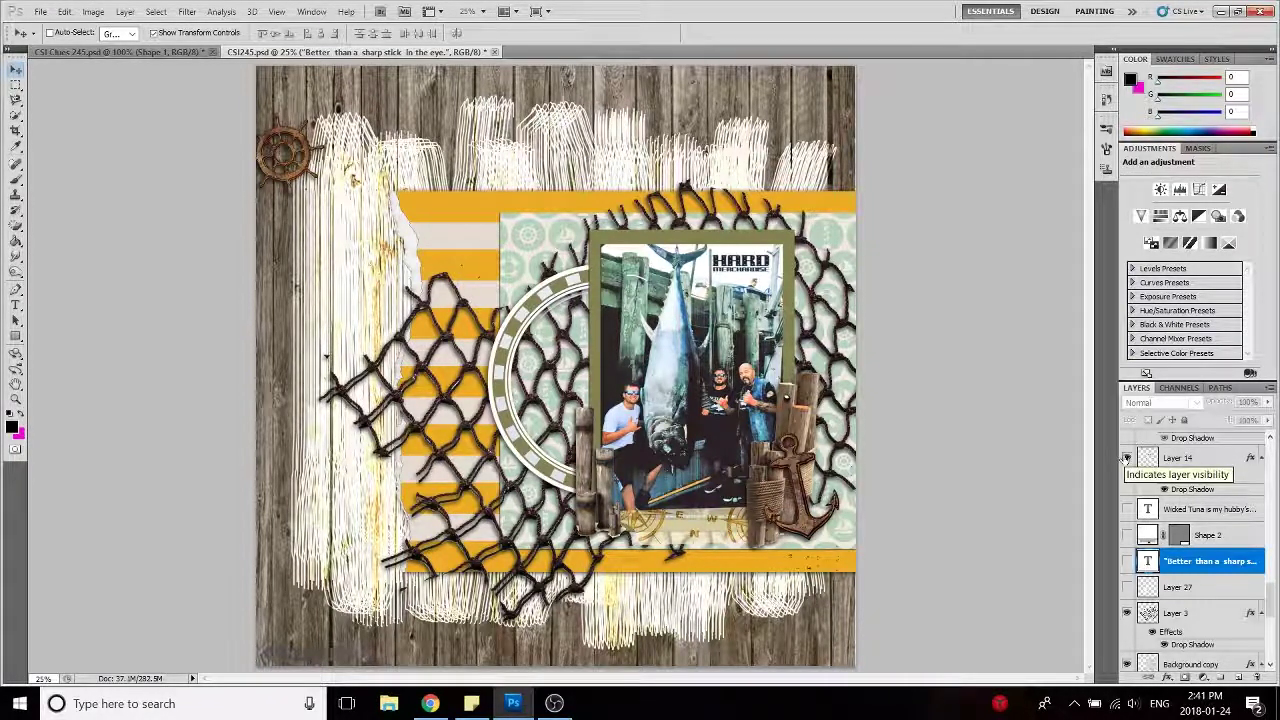
pyautogui.scroll(-5, 1150, 500)
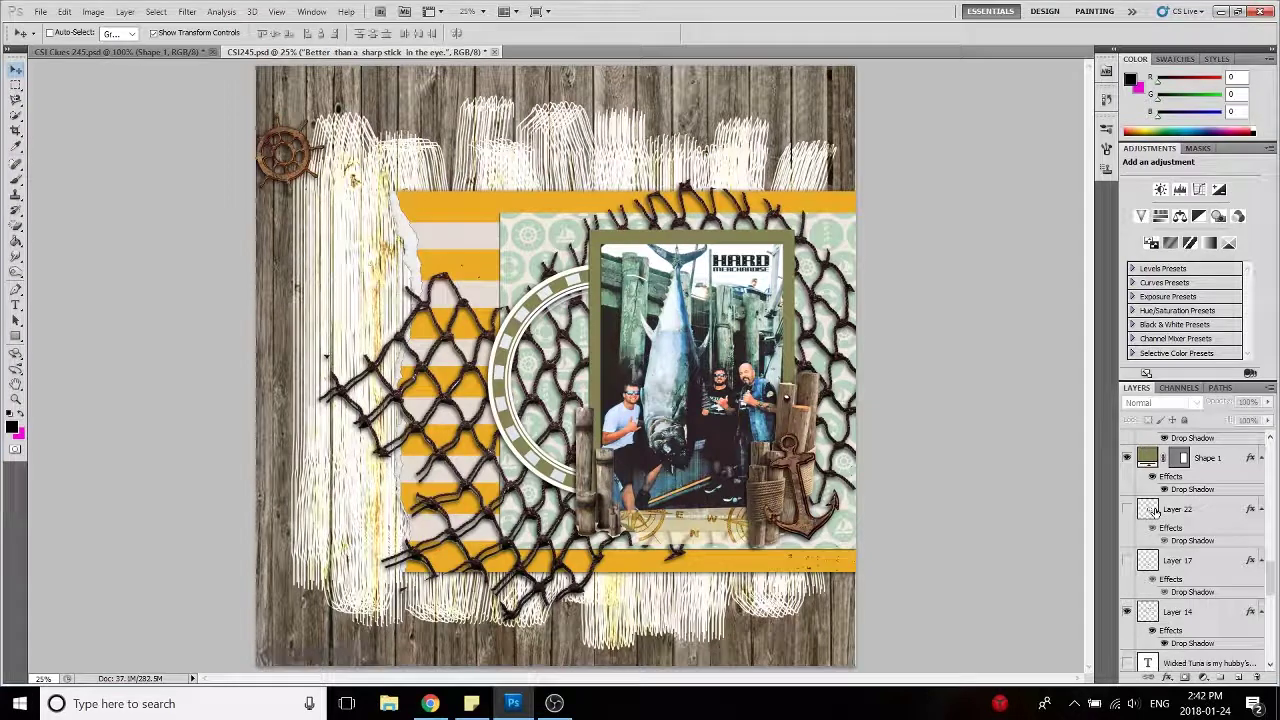
pyautogui.scroll(3, 1155, 511)
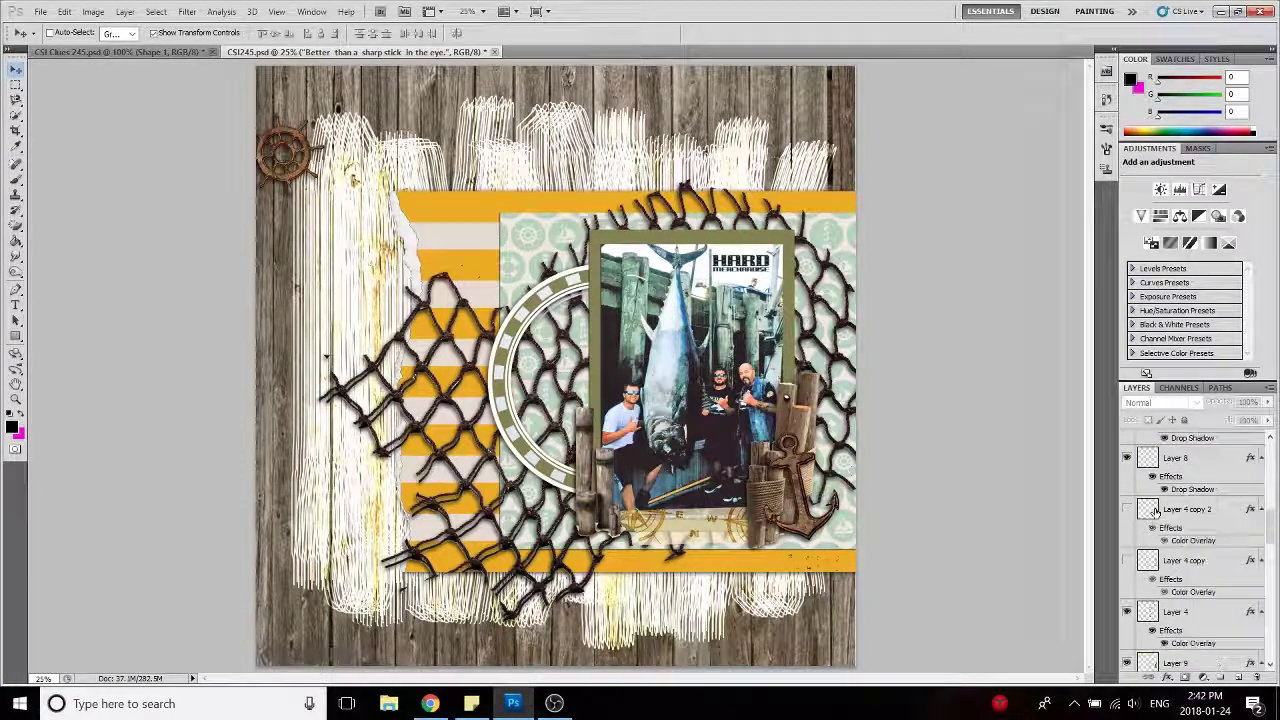
pyautogui.scroll(4, 1155, 511)
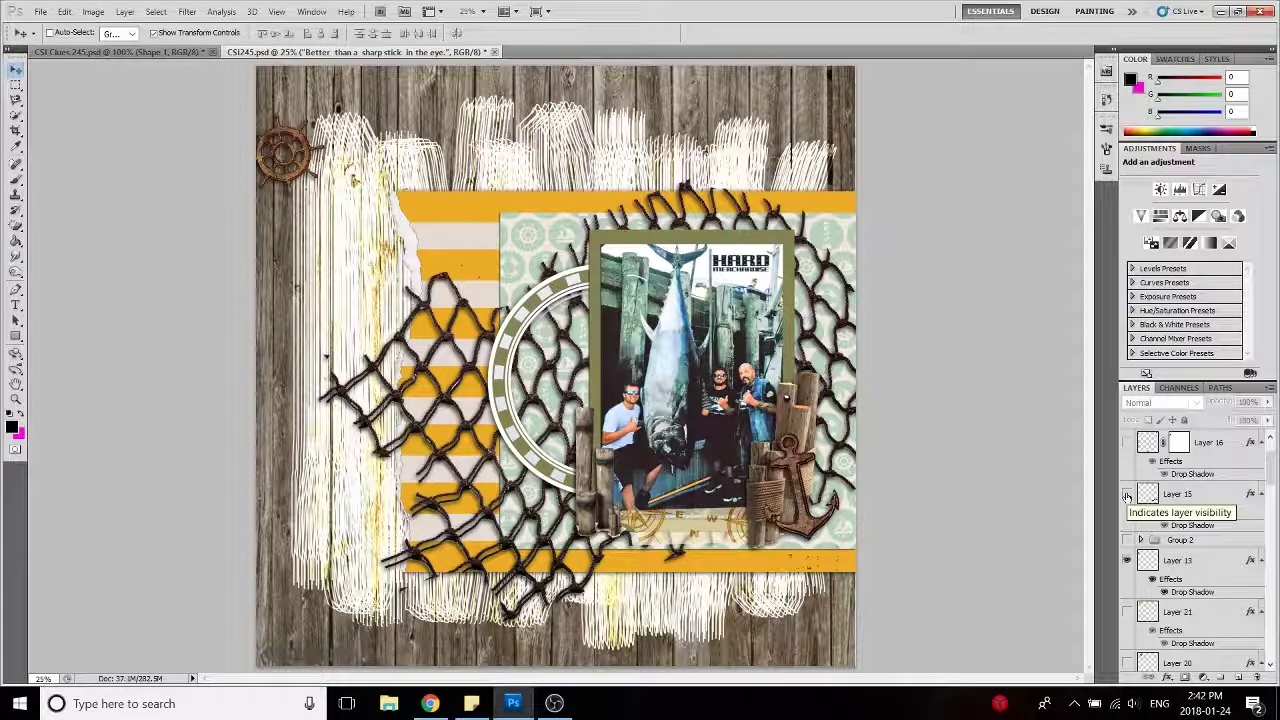
pyautogui.click(1127, 494)
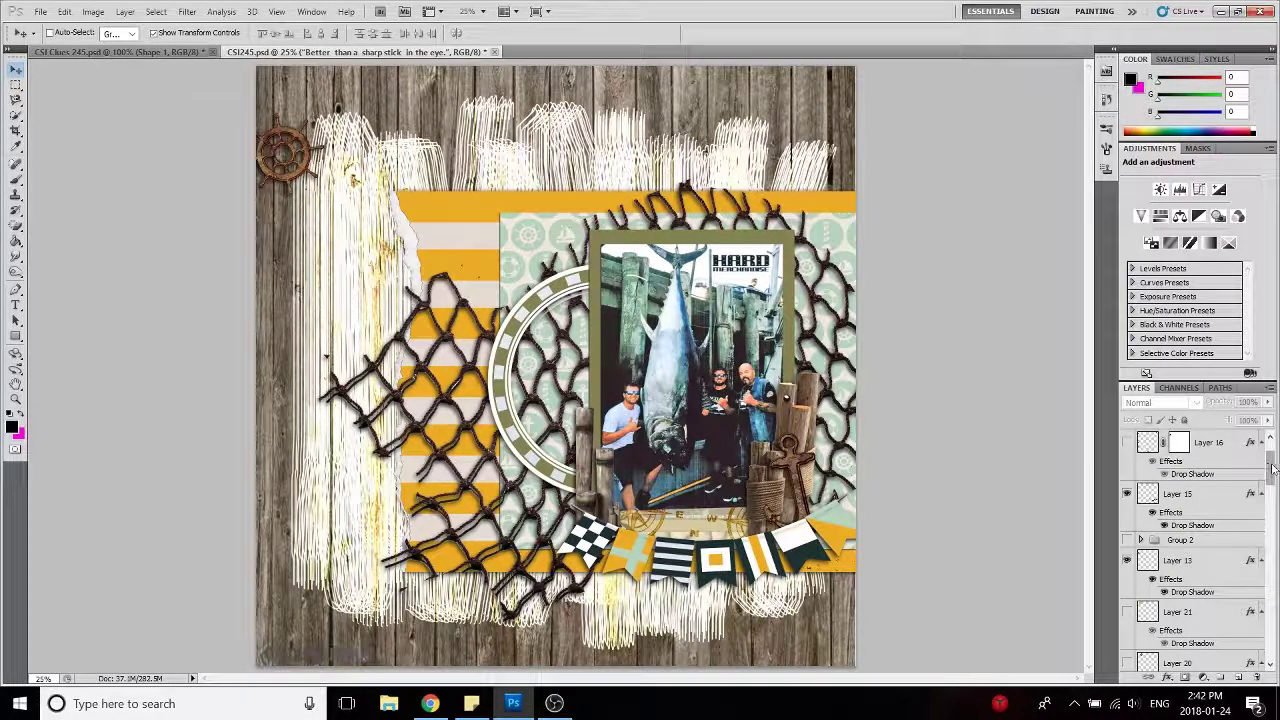
pyautogui.hotkey('ctrl', 'v')
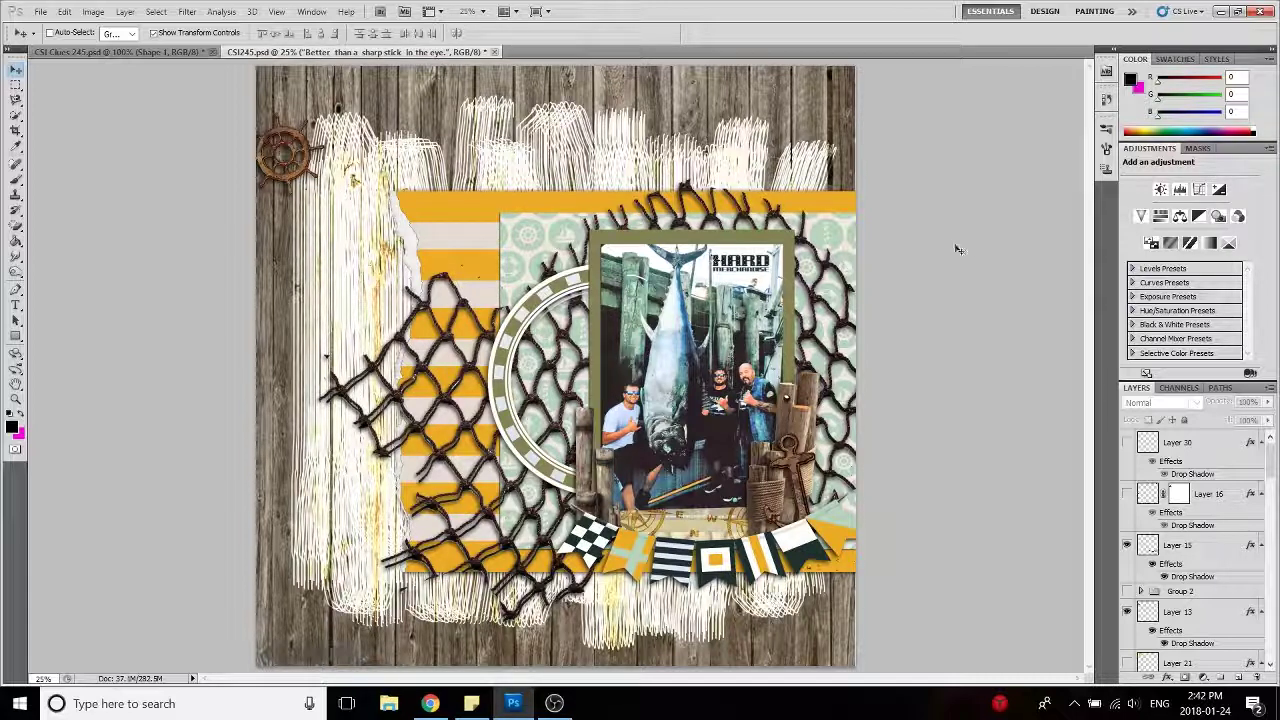
pyautogui.click(1127, 443)
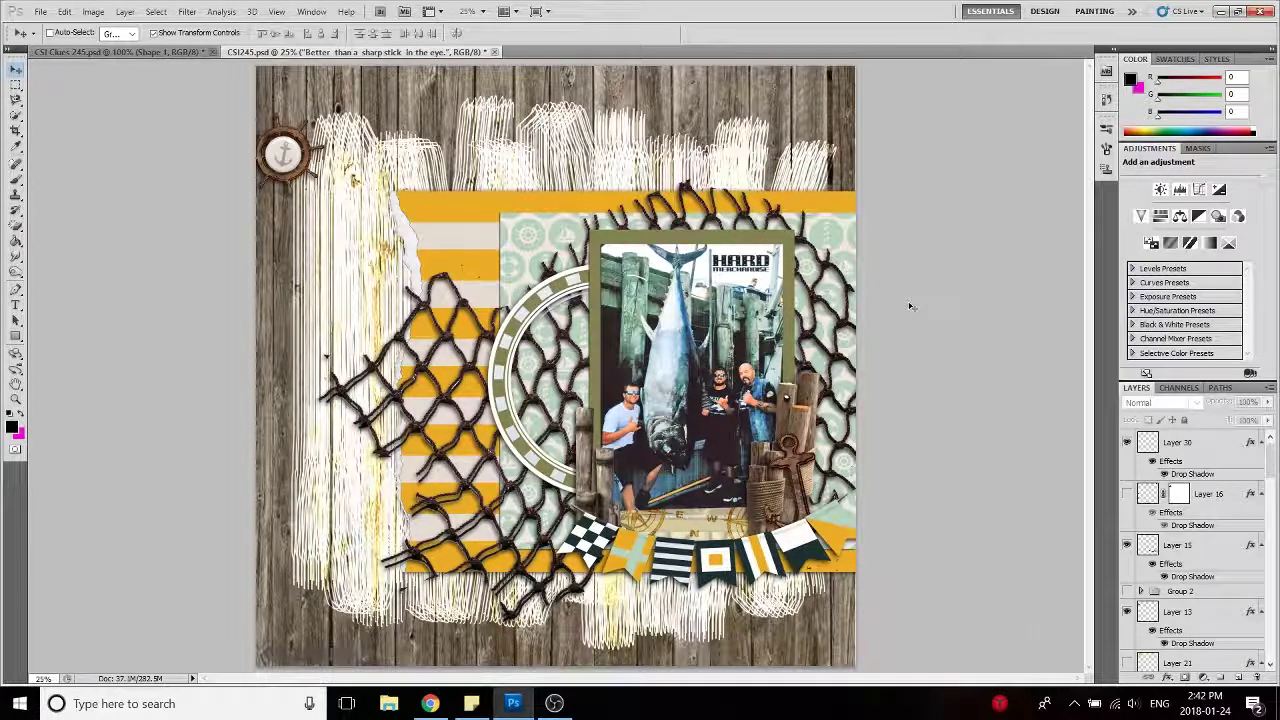
pyautogui.scroll(-3, 1230, 560)
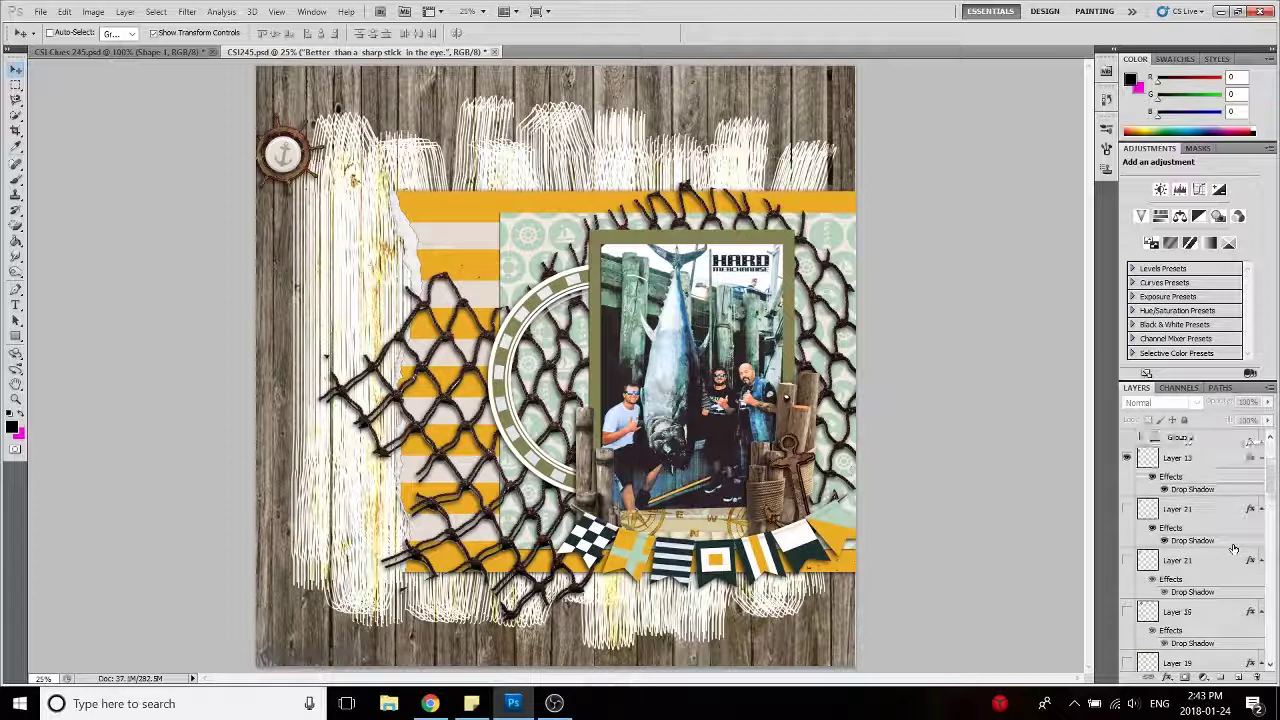
pyautogui.scroll(-3, 1234, 548)
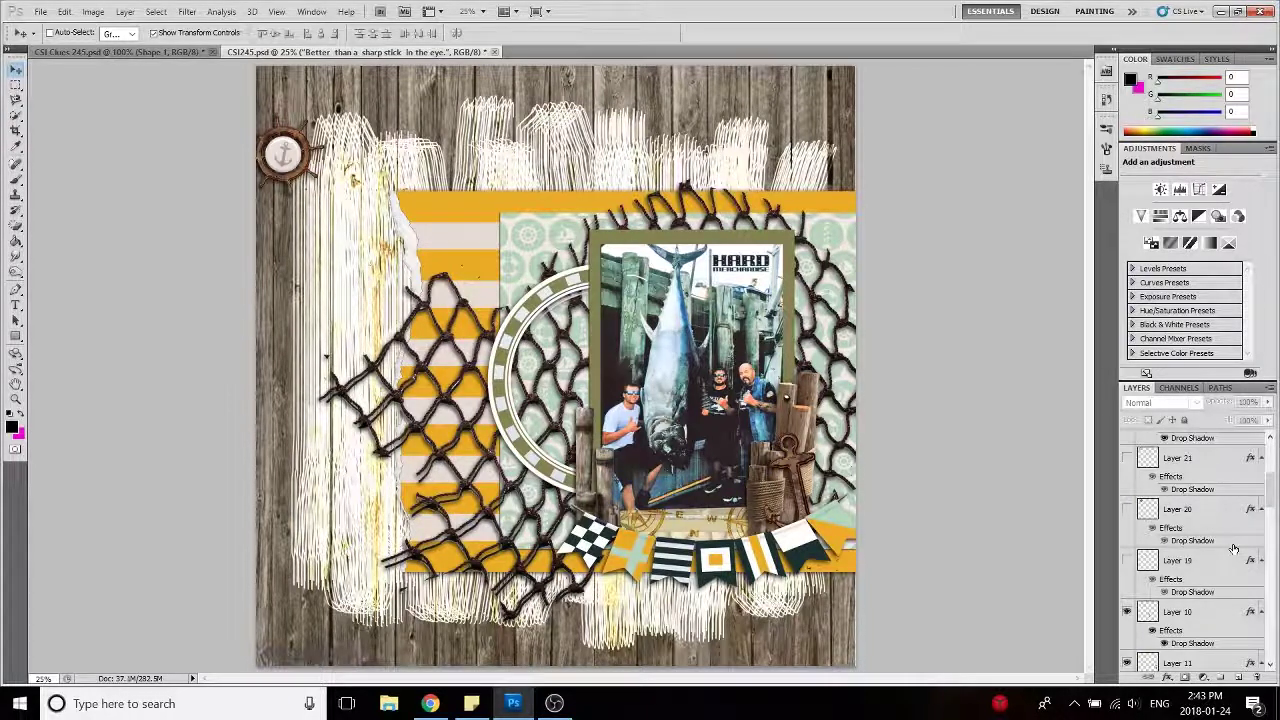
pyautogui.scroll(-5, 1234, 548)
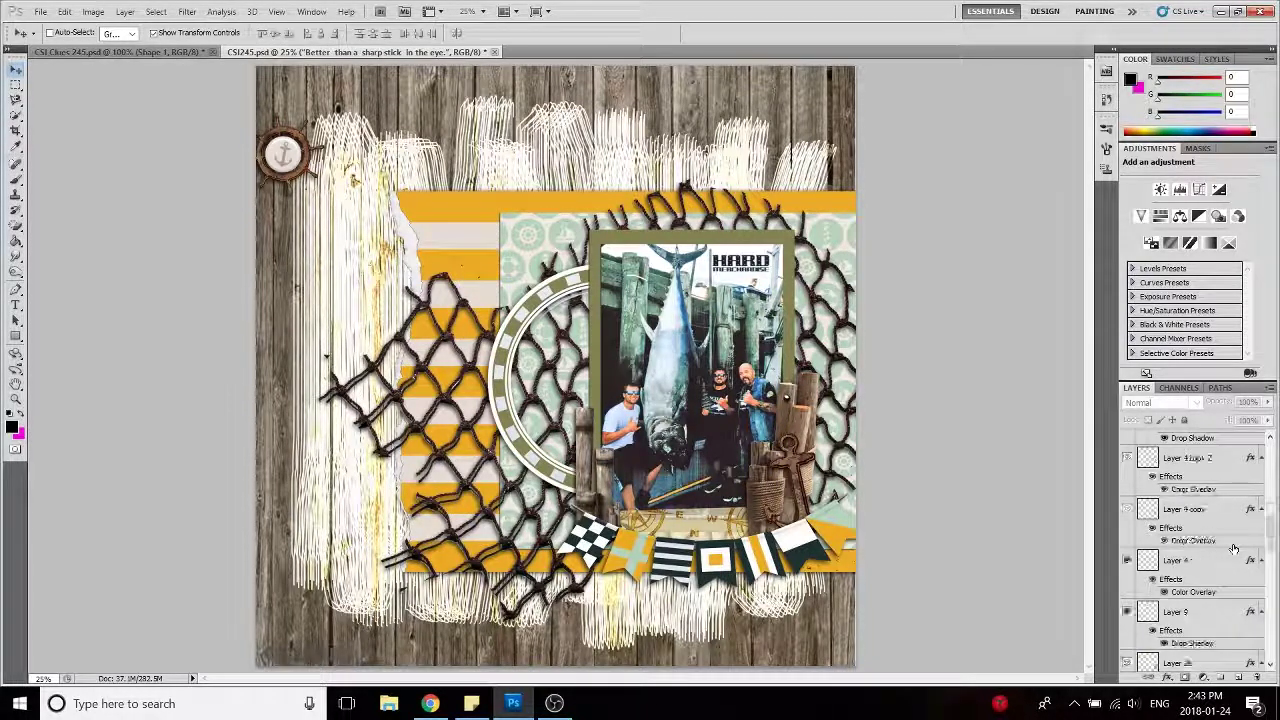
pyautogui.scroll(-3, 1234, 548)
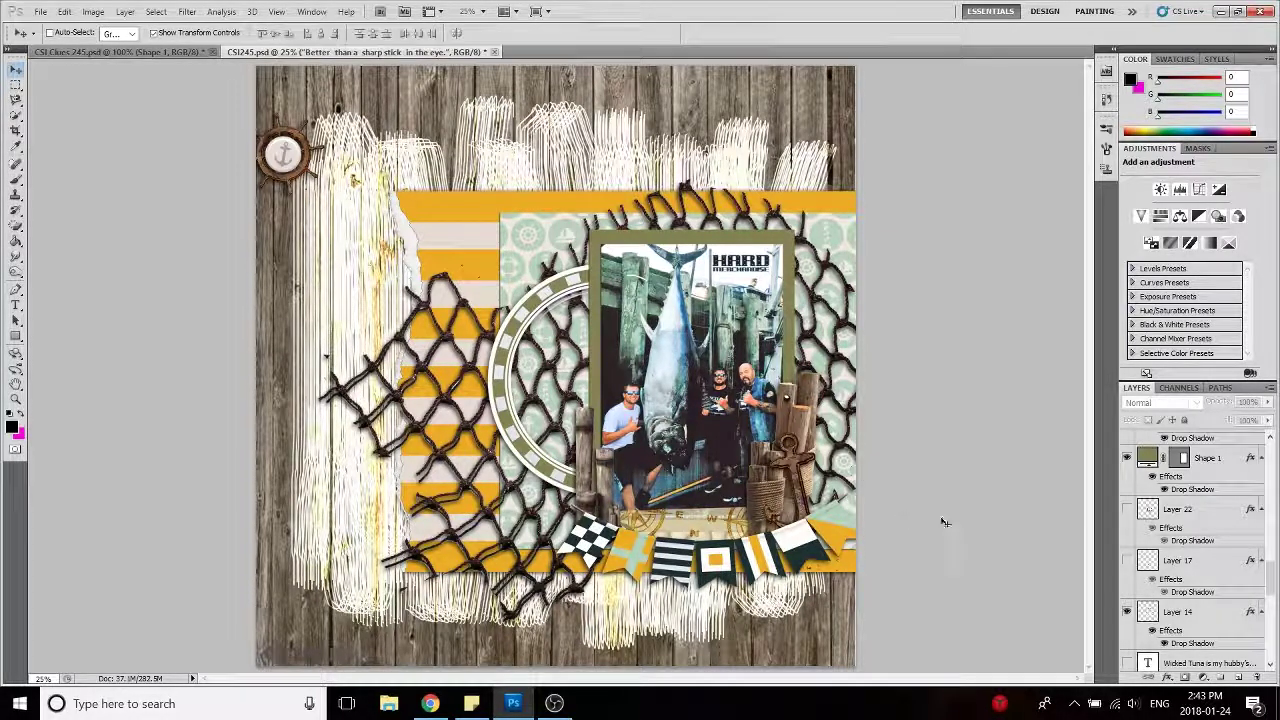
pyautogui.click(1125, 561)
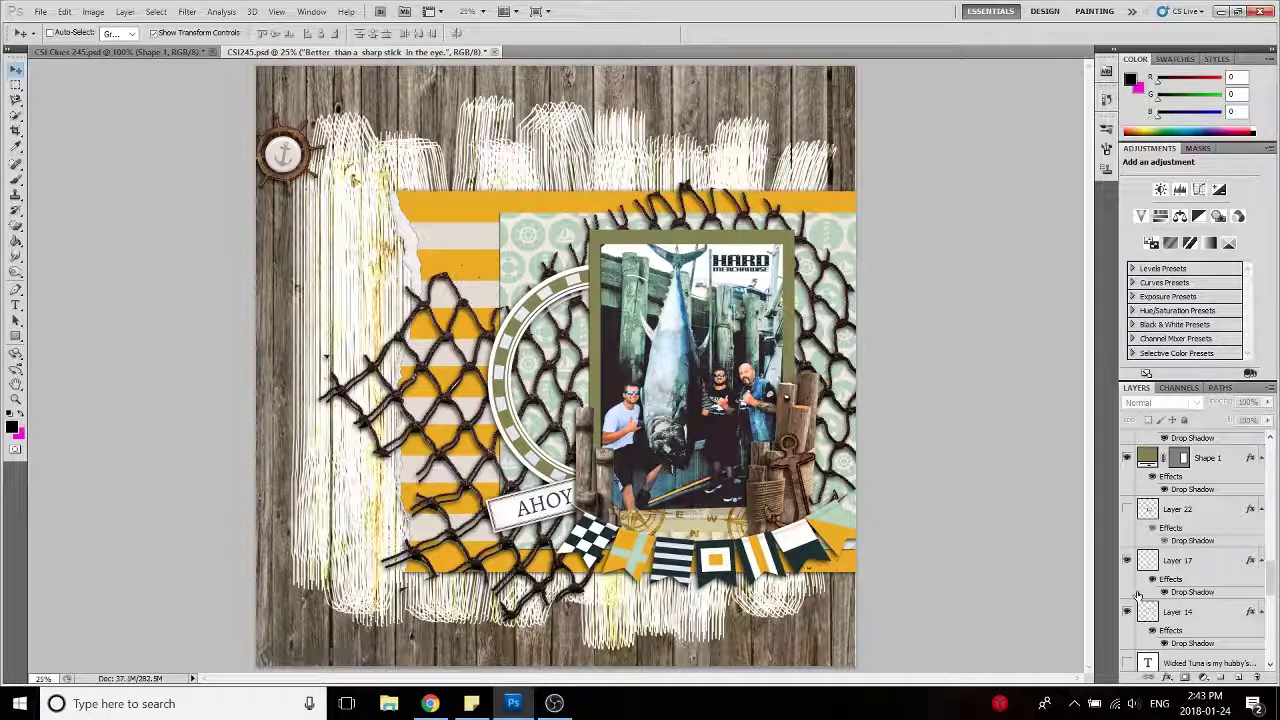
# - Show the just CRUISING tag, the Land & Sea badge and the Anchors away banner
pyautogui.scroll(5, 1138, 596)
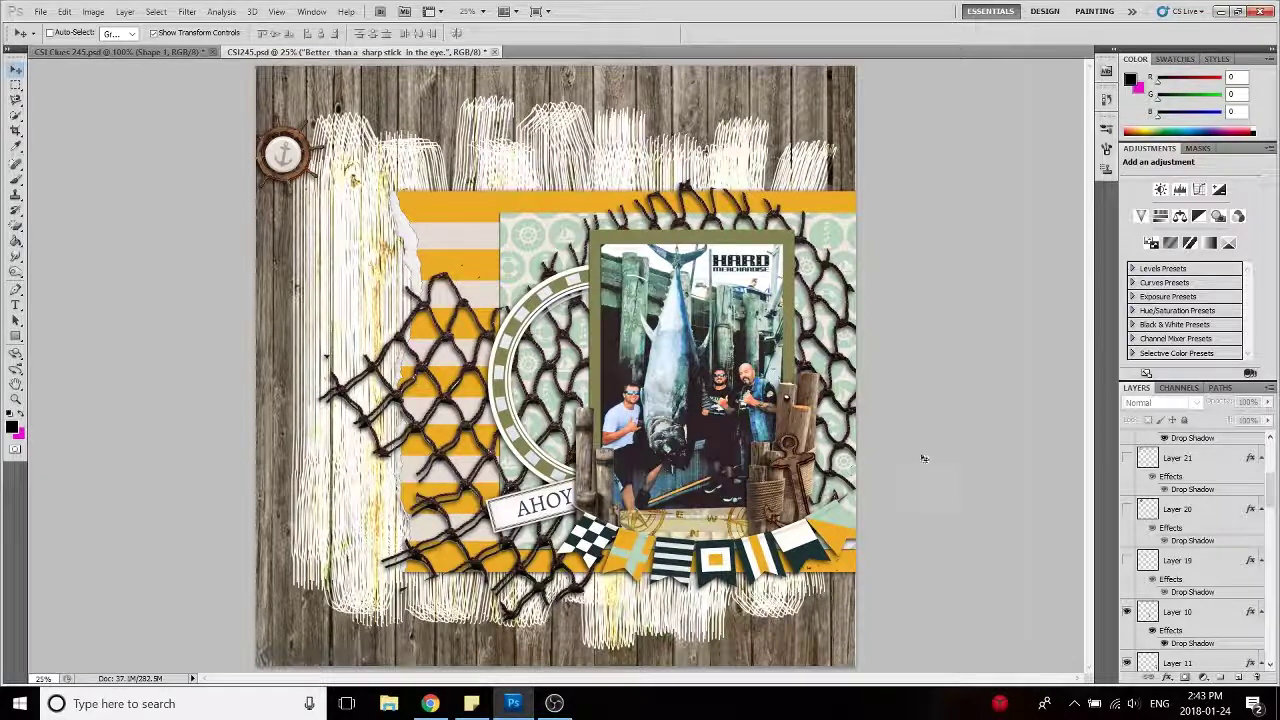
pyautogui.click(1127, 565)
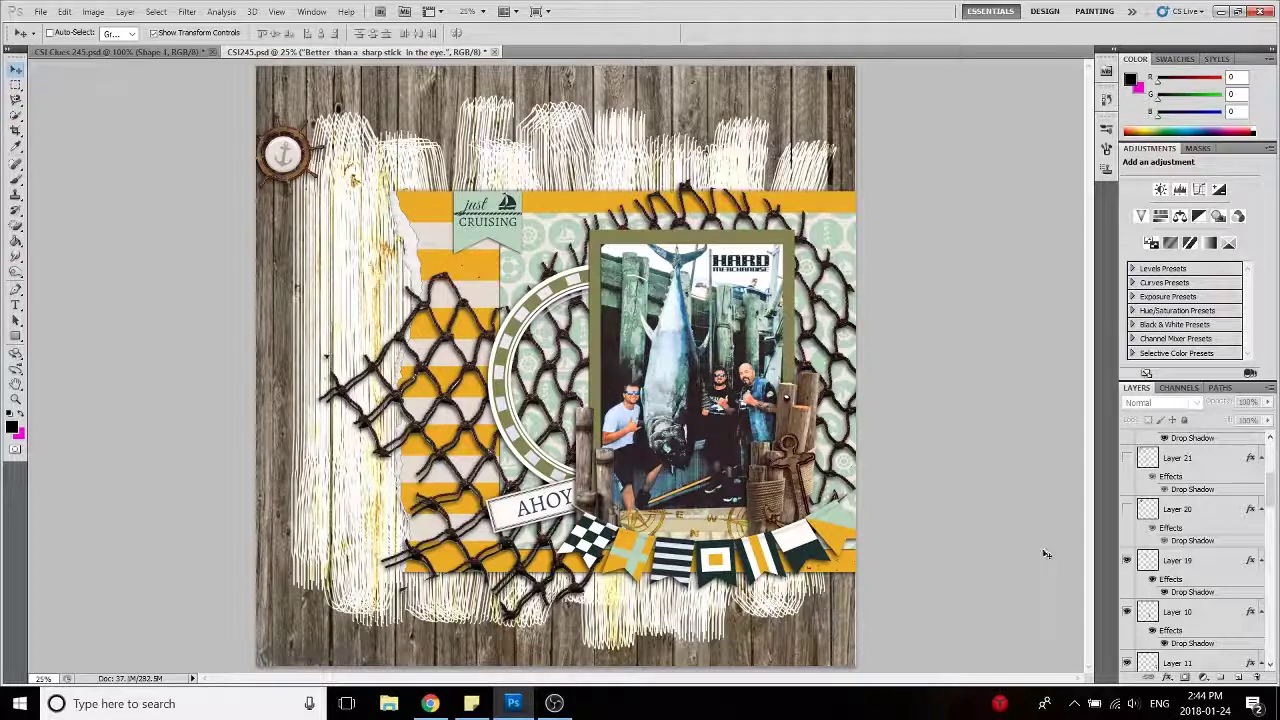
pyautogui.click(1127, 509)
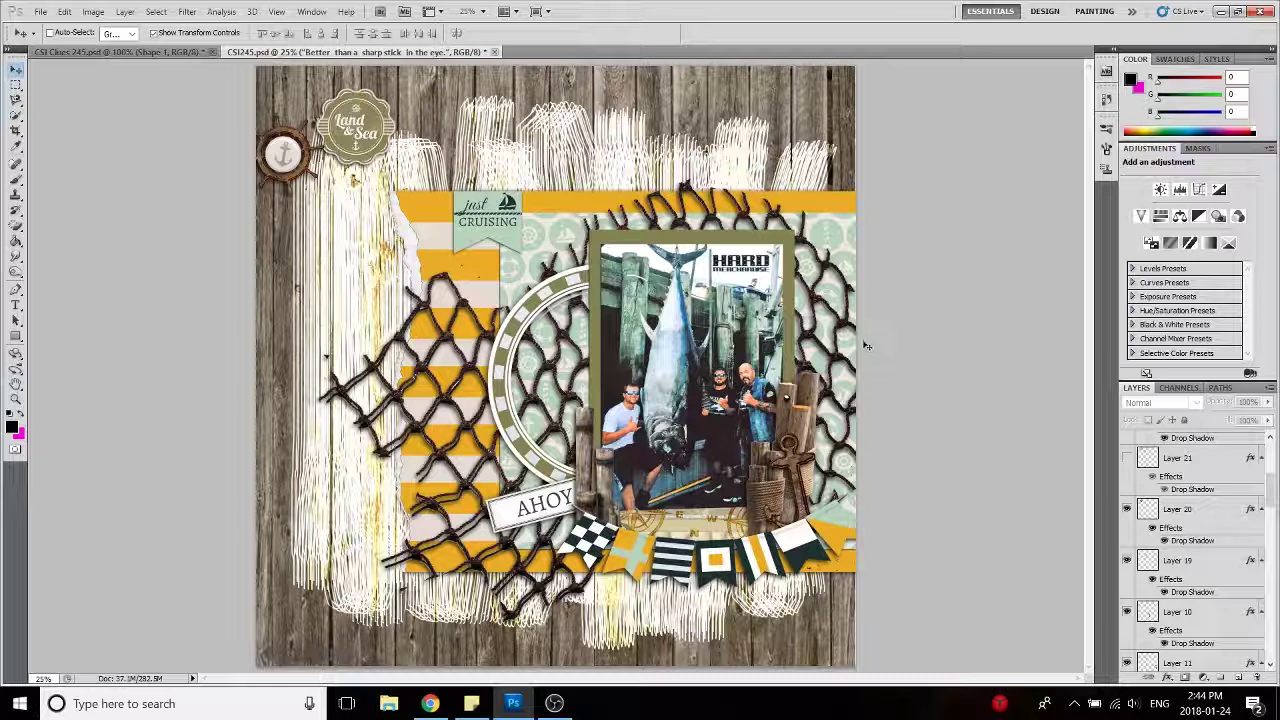
pyautogui.click(1127, 458)
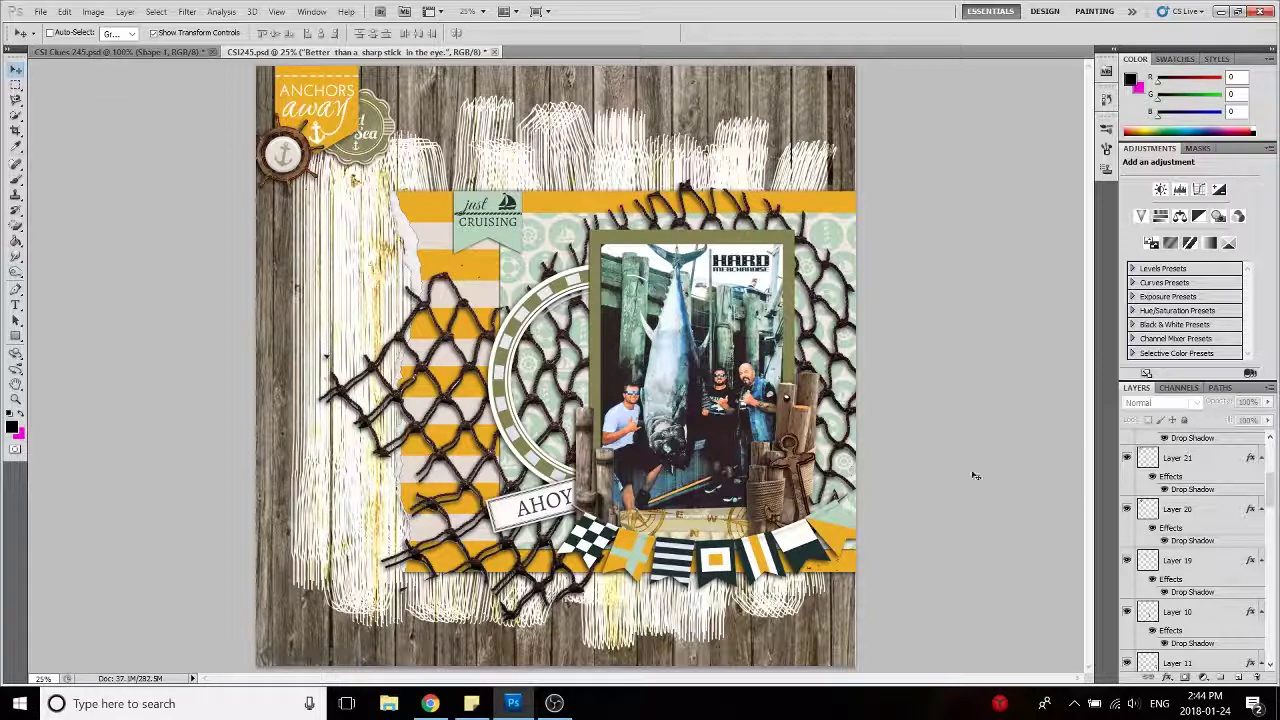
pyautogui.scroll(-3, 1178, 561)
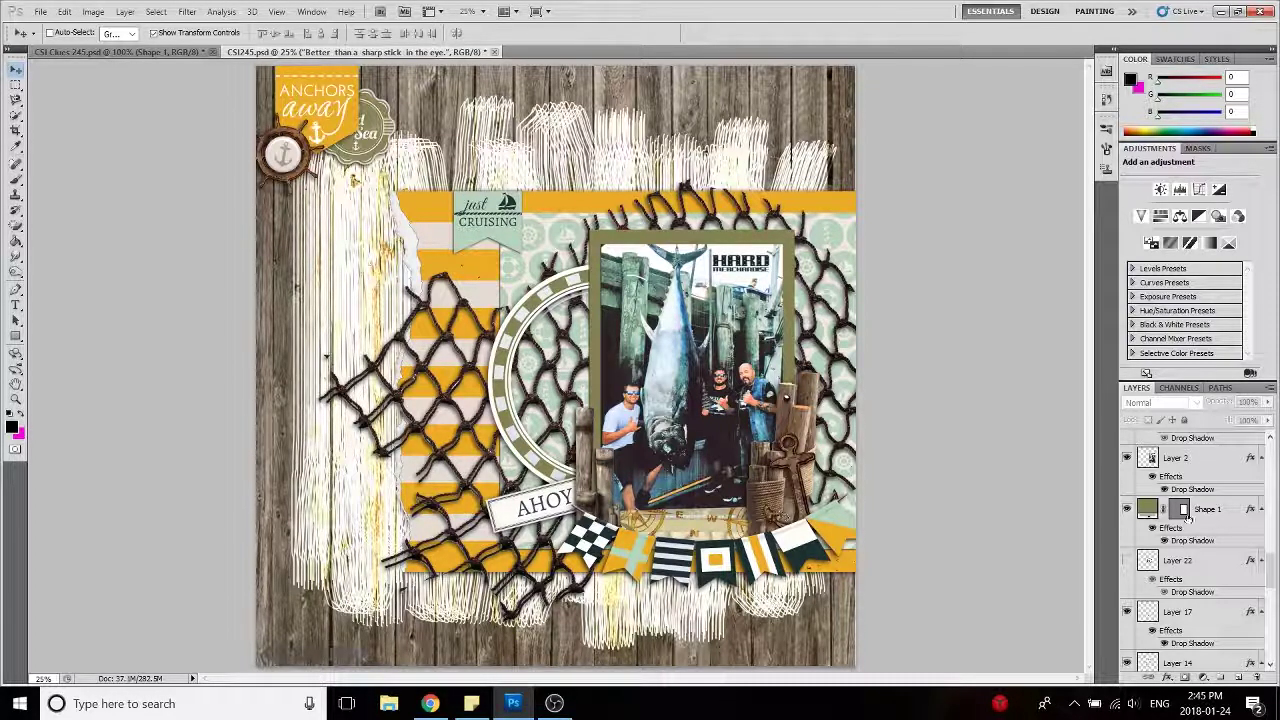
# - Show the round welcome badge, the orange WICKED TUNA title and the top compass strip
pyautogui.click(1127, 561)
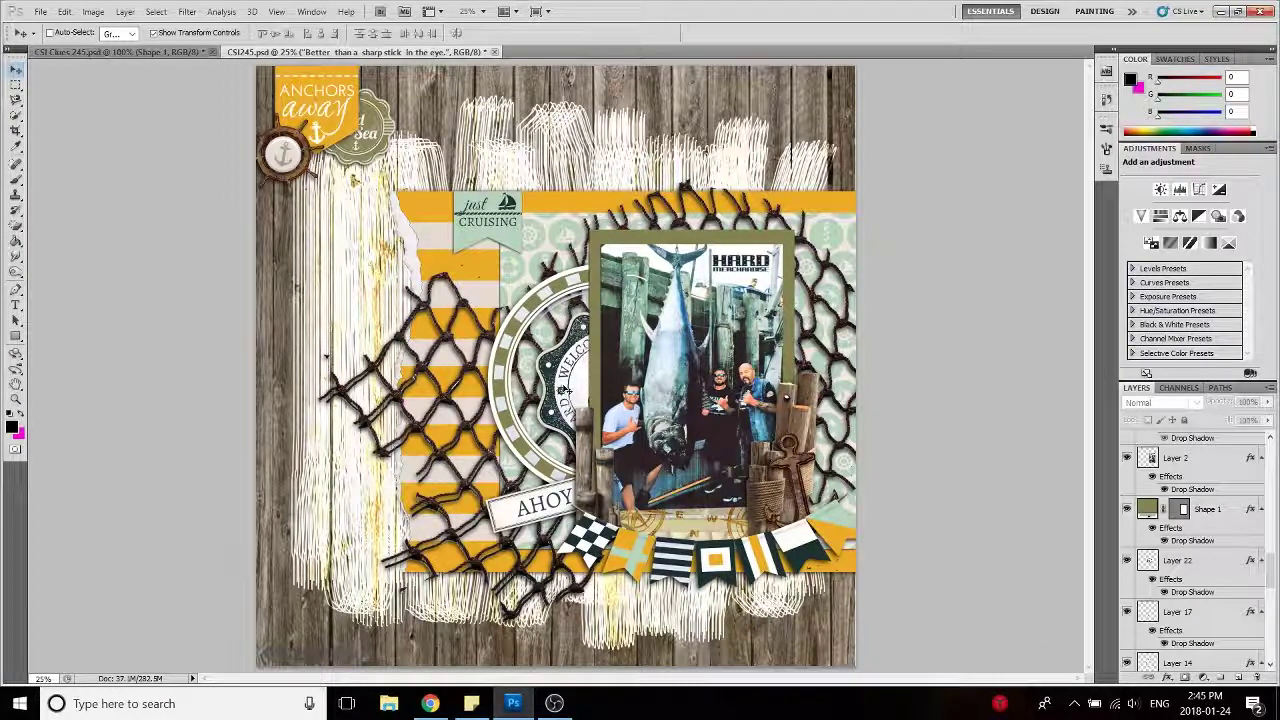
pyautogui.keyDown('ctrl'); pyautogui.click(582, 517); pyautogui.keyUp('ctrl')
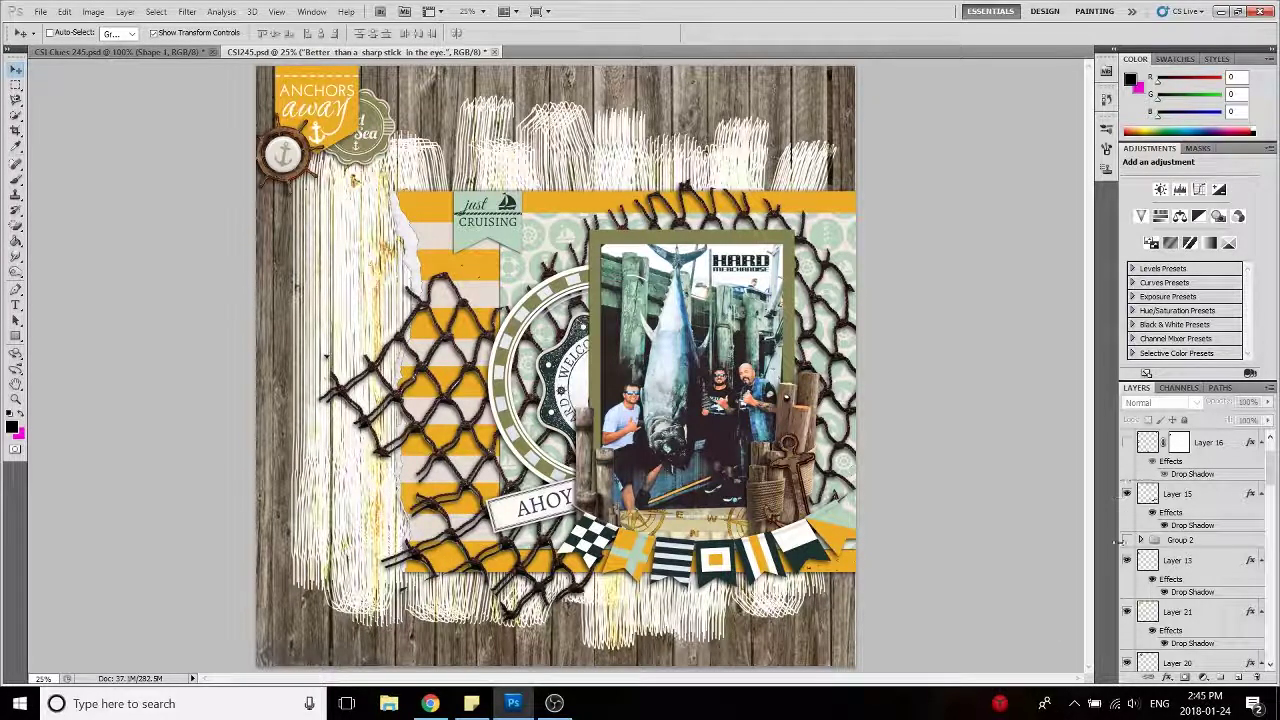
pyautogui.click(1127, 540)
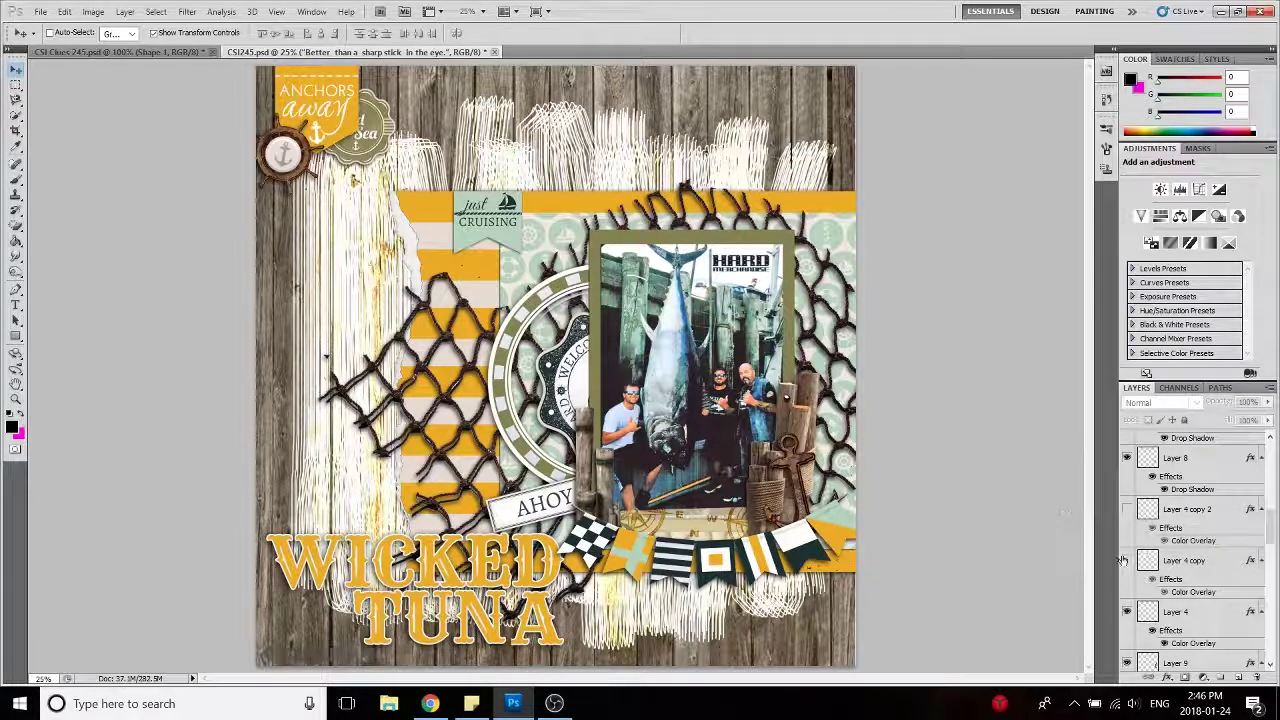
pyautogui.click(1127, 510)
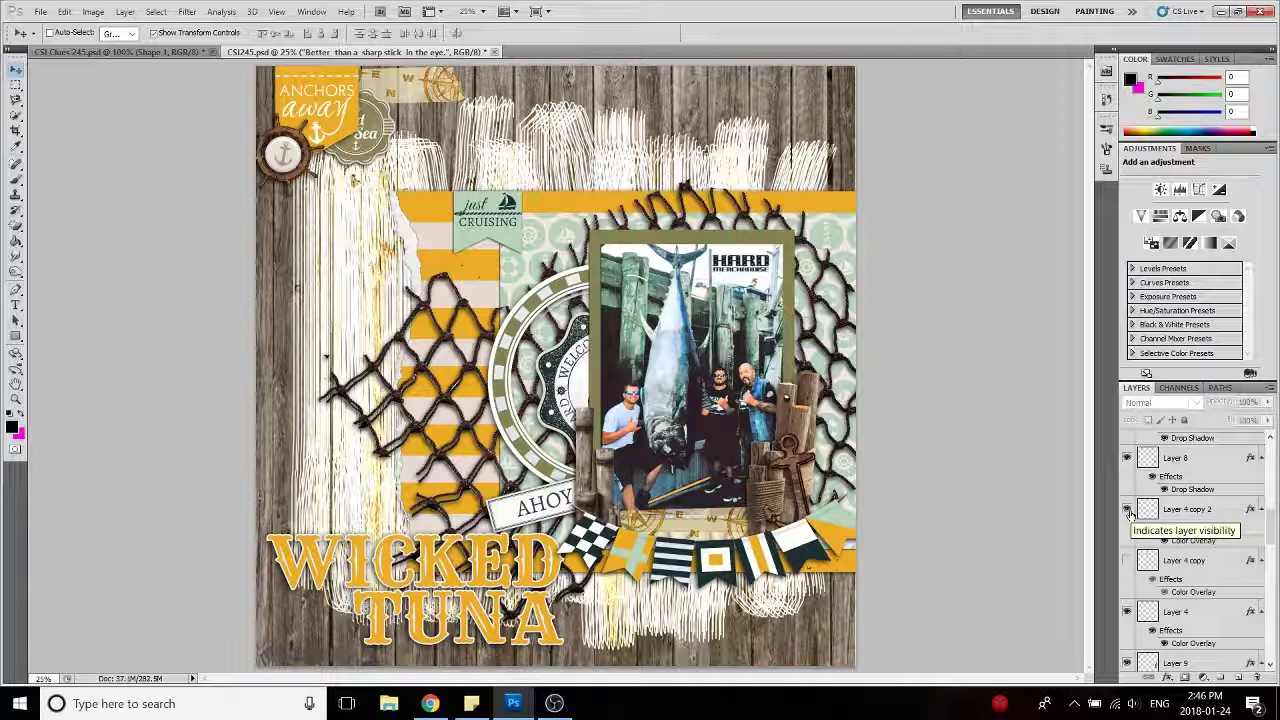
# - Reveal the compass element near just CRUISING and the blank cream journaling card
pyautogui.click(1127, 562)
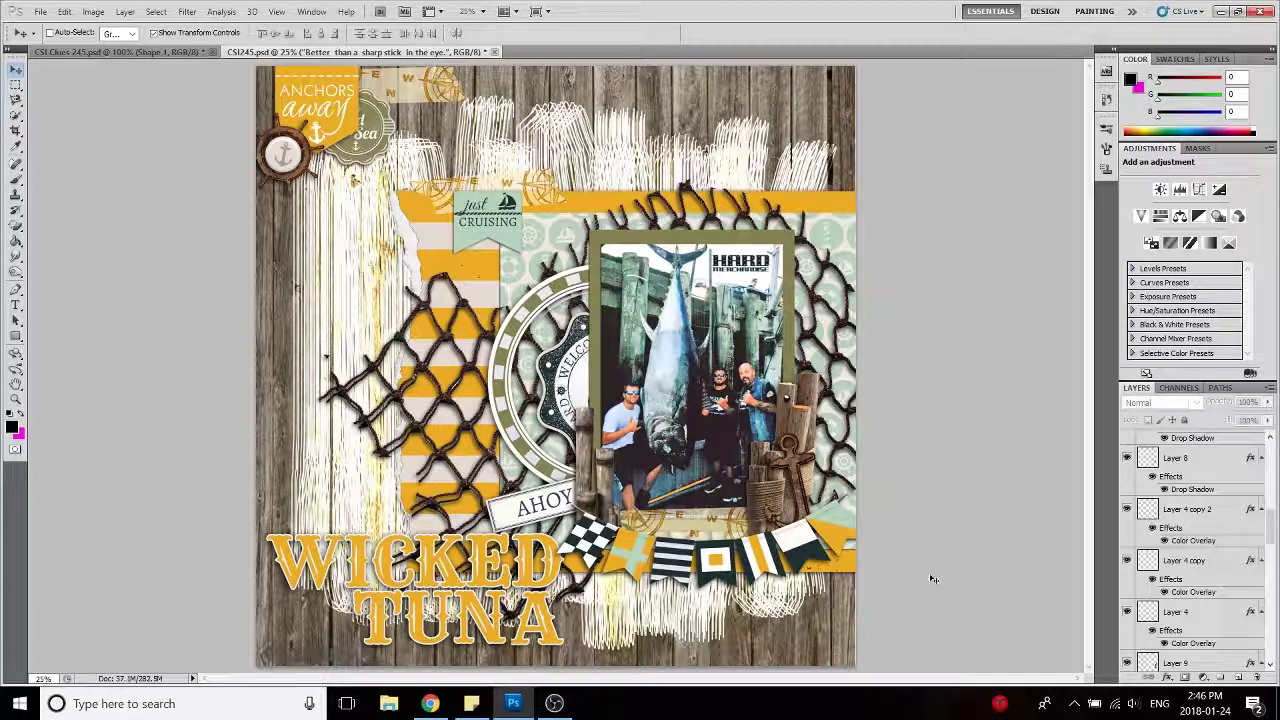
pyautogui.scroll(5, 1213, 567)
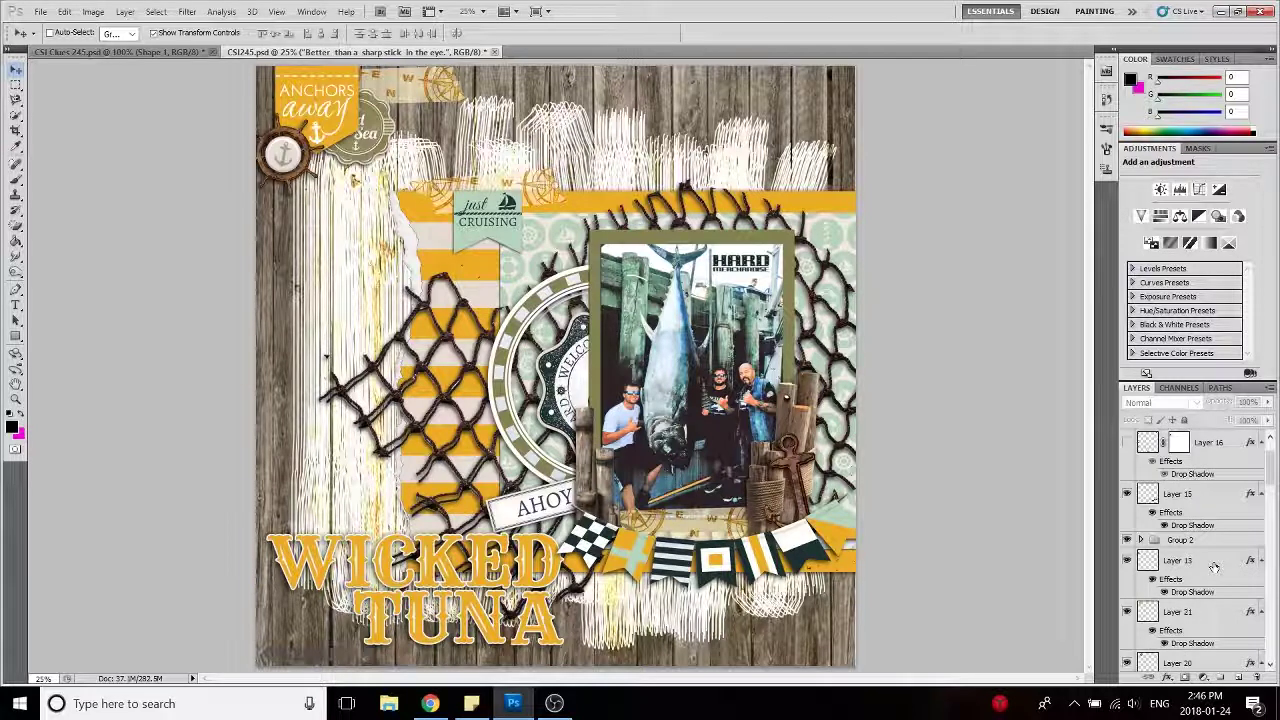
pyautogui.scroll(1, 1213, 567)
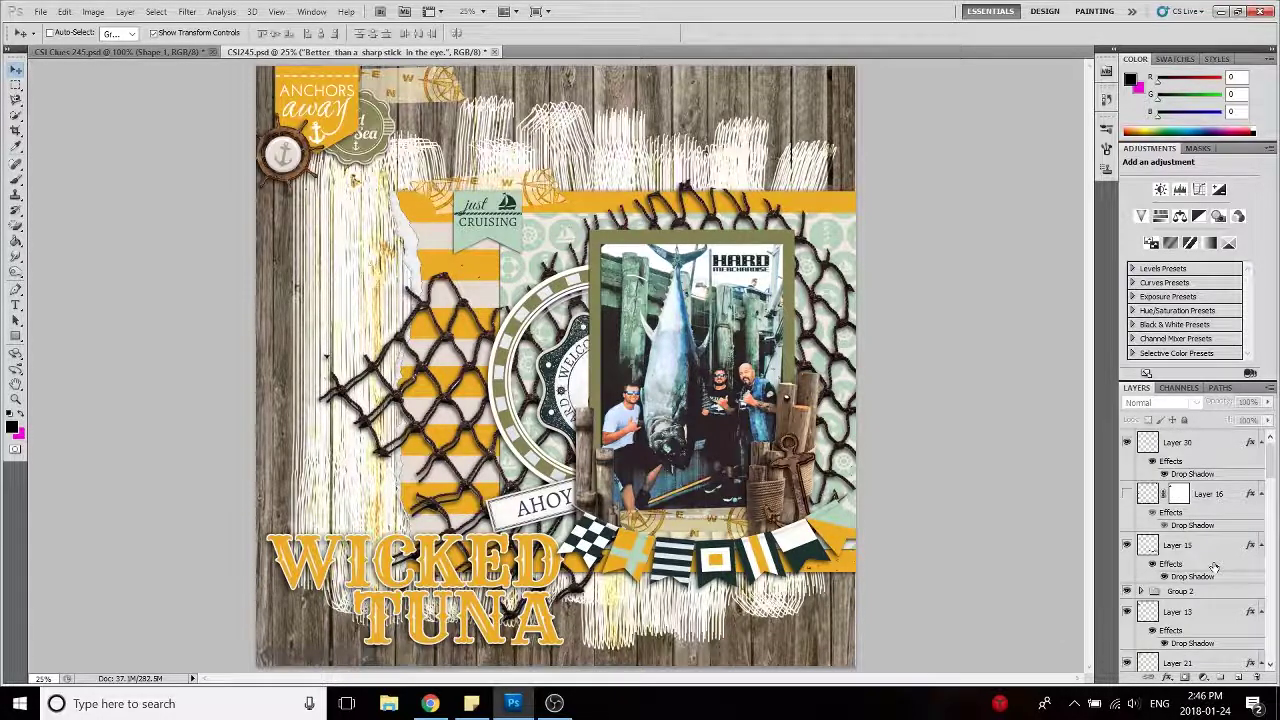
pyautogui.scroll(-10, 1213, 567)
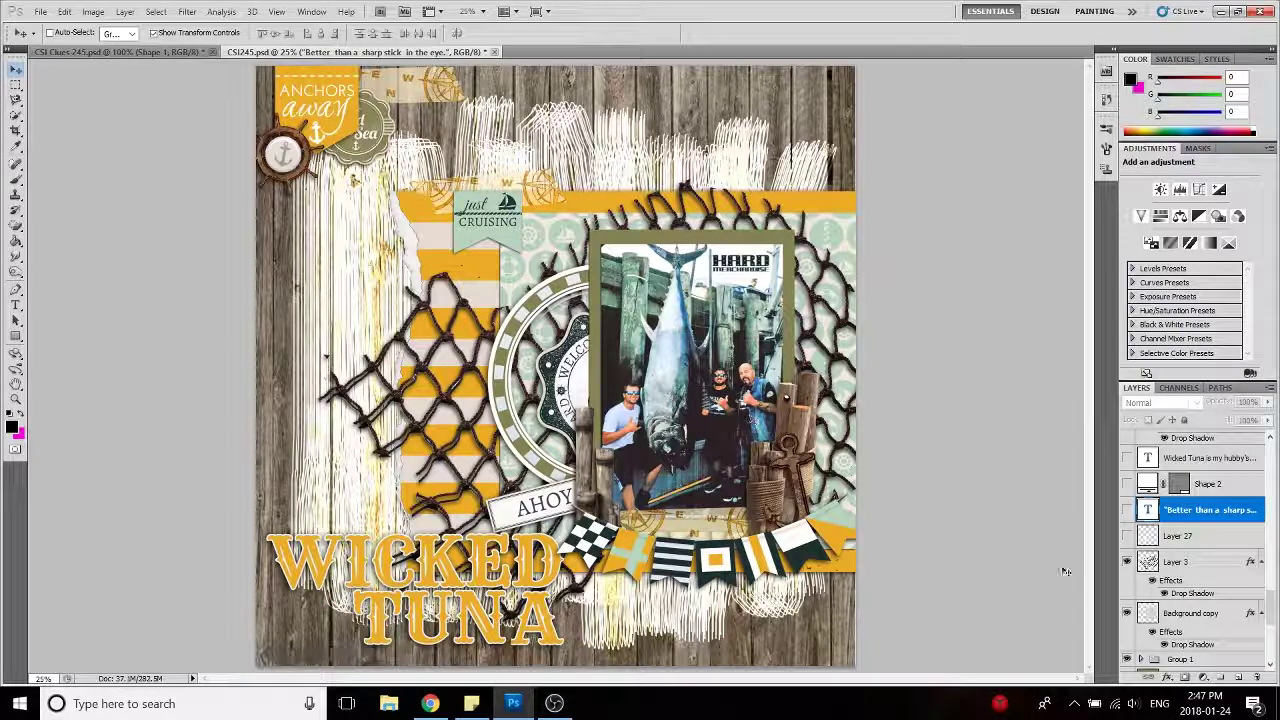
pyautogui.click(1127, 537)
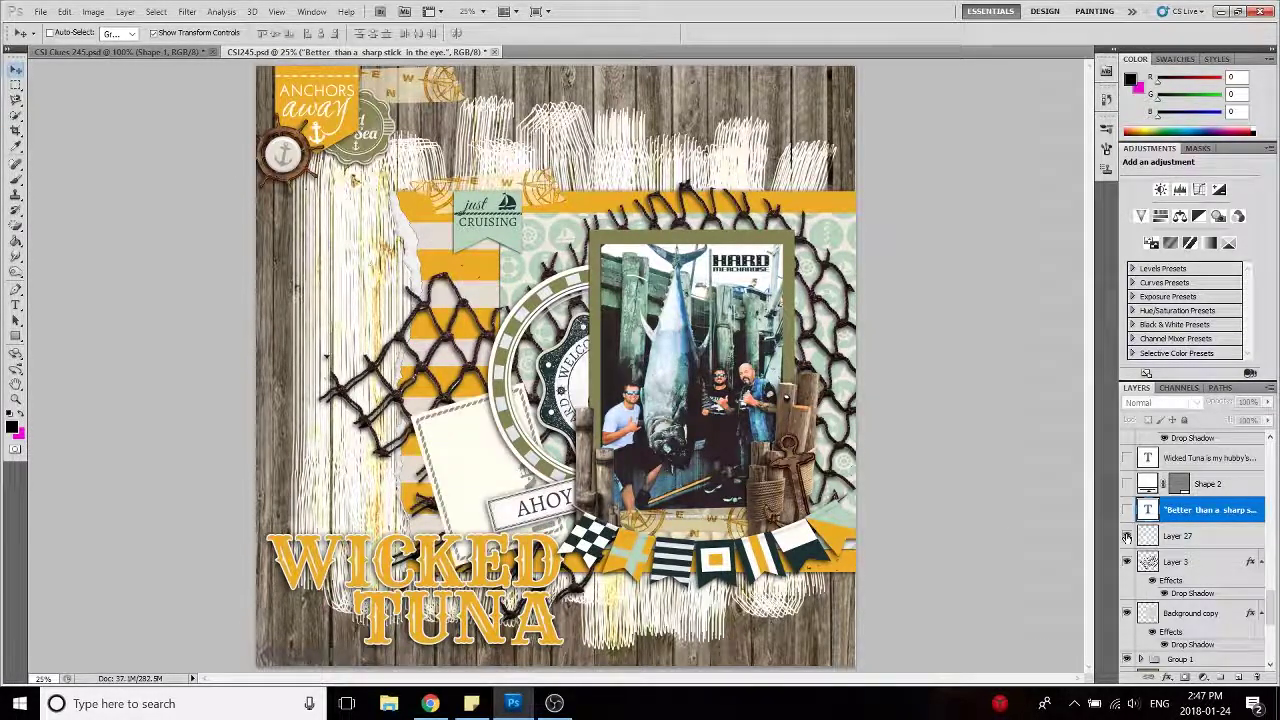
# - Show the quote "Better than a sharp stick in the eye." on the journaling card
pyautogui.click(1127, 510)
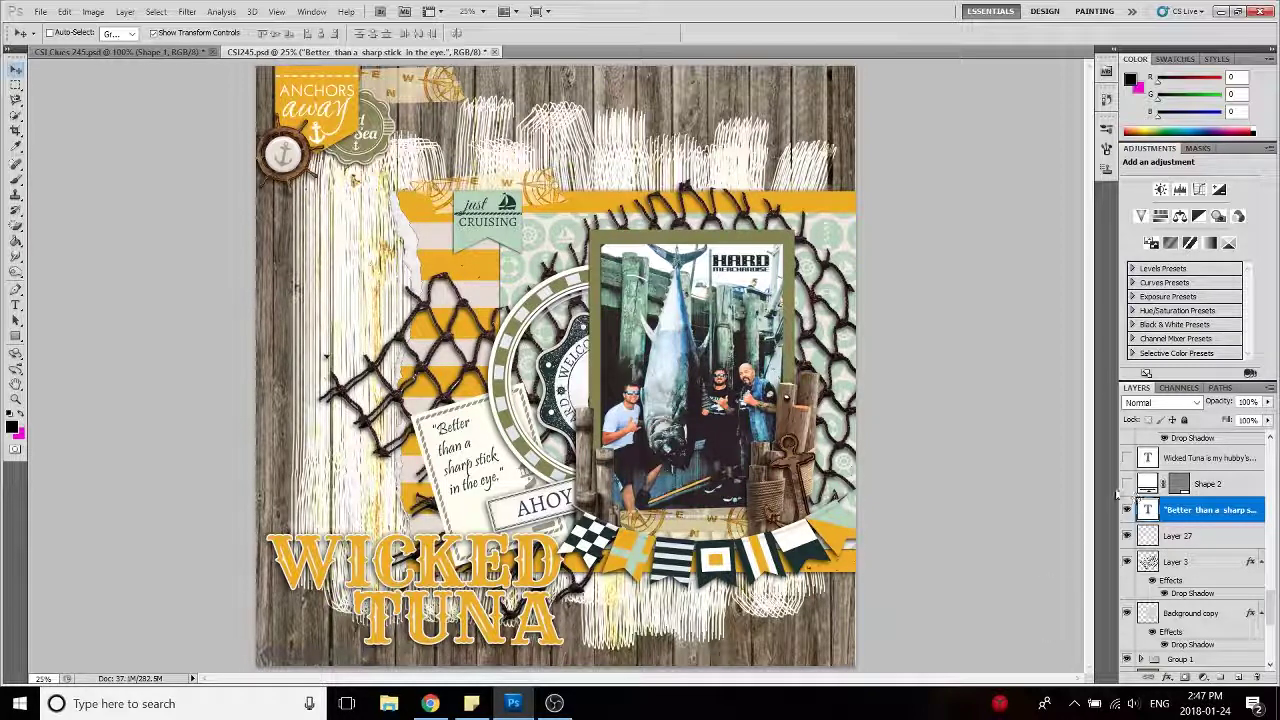
pyautogui.scroll(-4, 1219, 535)
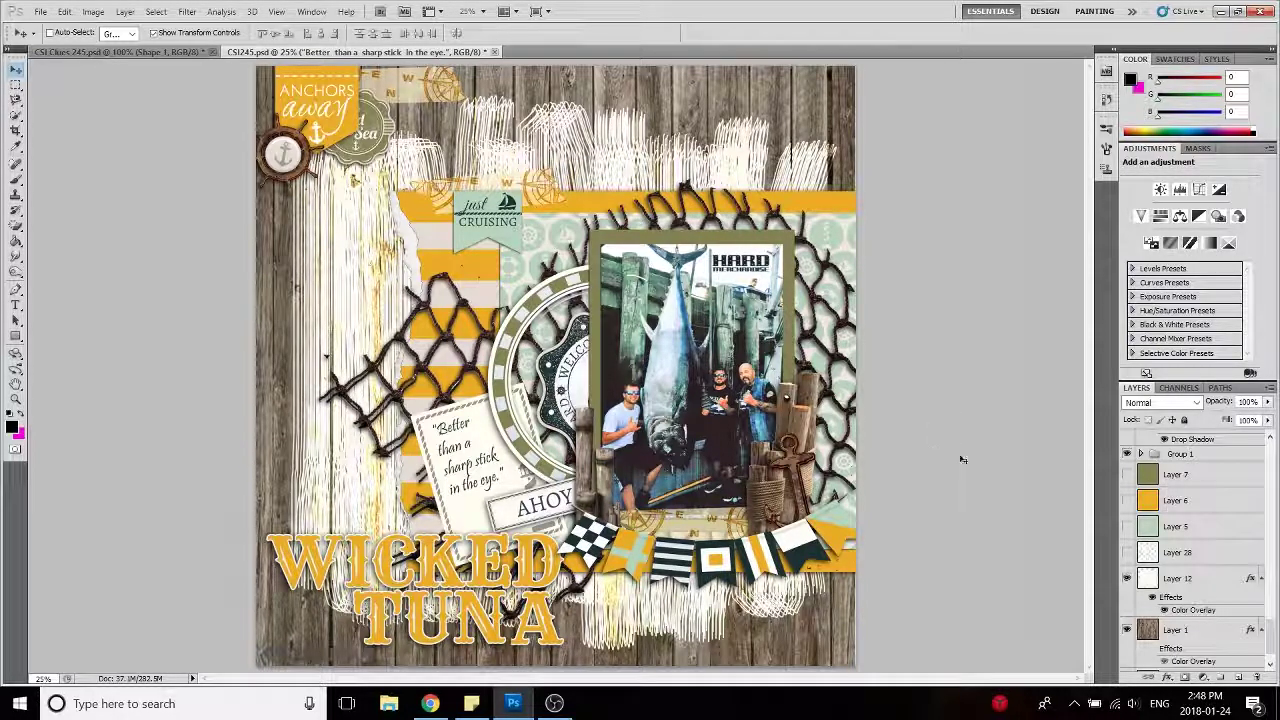
# - Hide Layer 12's scribble overlay and settle on the whitewashed wood background via Layer 28
pyautogui.click(1126, 580)
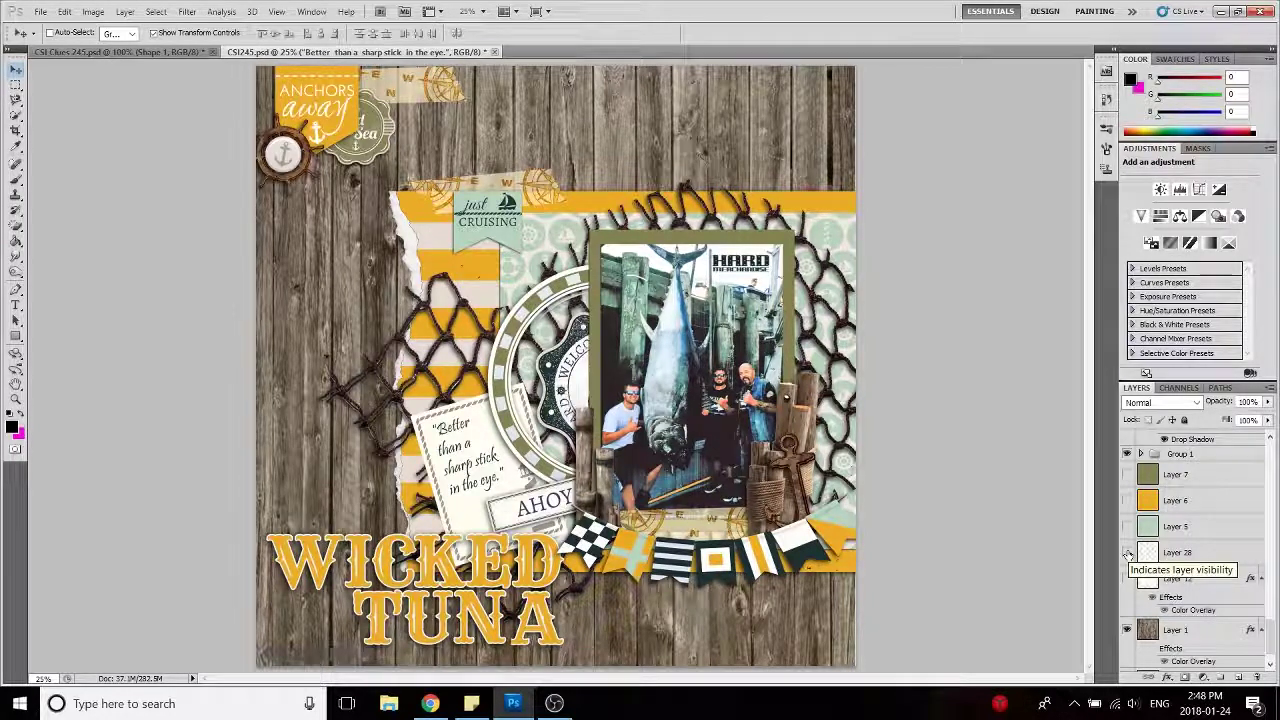
pyautogui.click(1128, 553)
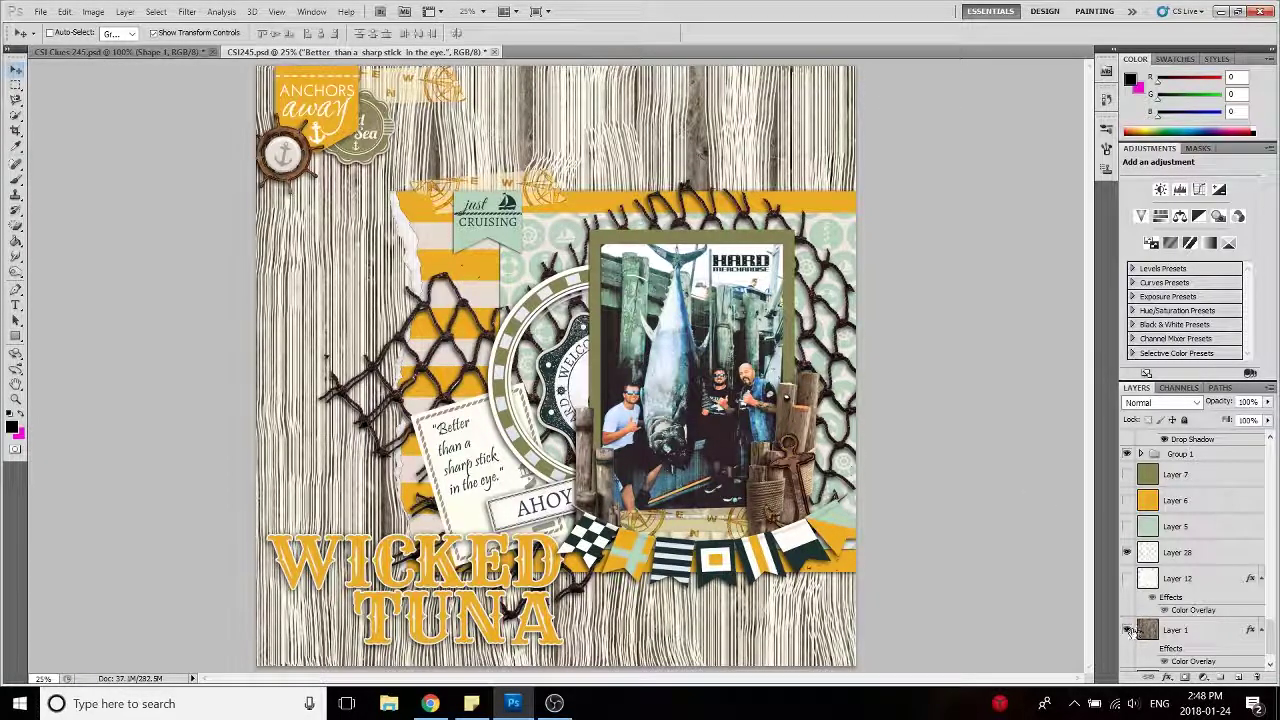
pyautogui.click(1126, 553)
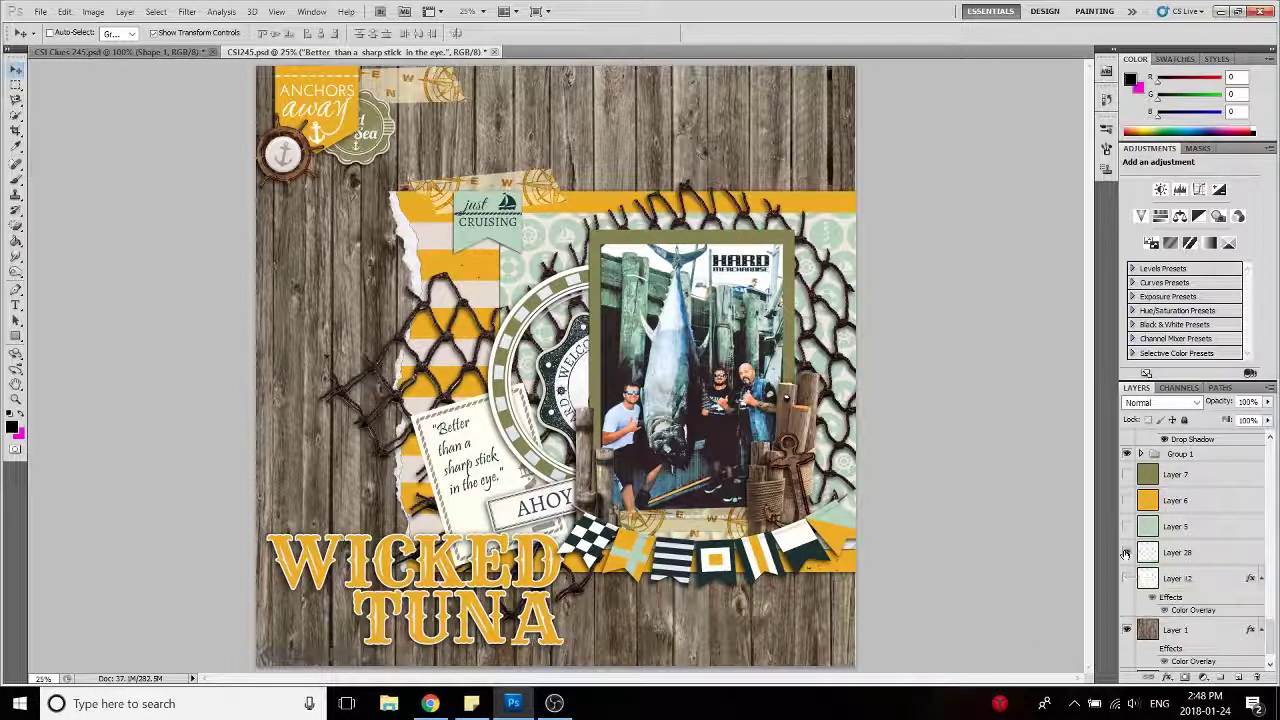
pyautogui.click(1126, 553)
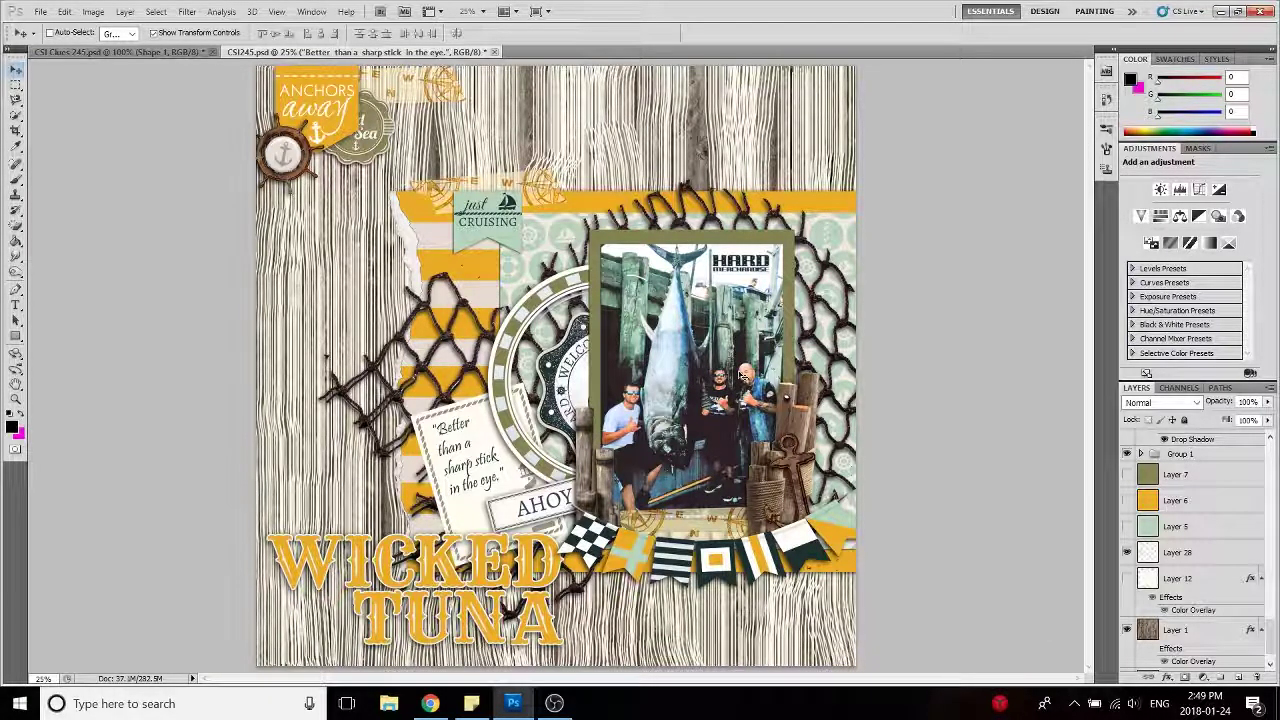
# - Show the Shape 2 wood block and the "Wicked Tuna is my hubby's favorite show" paragraph
pyautogui.scroll(4, 1178, 480)
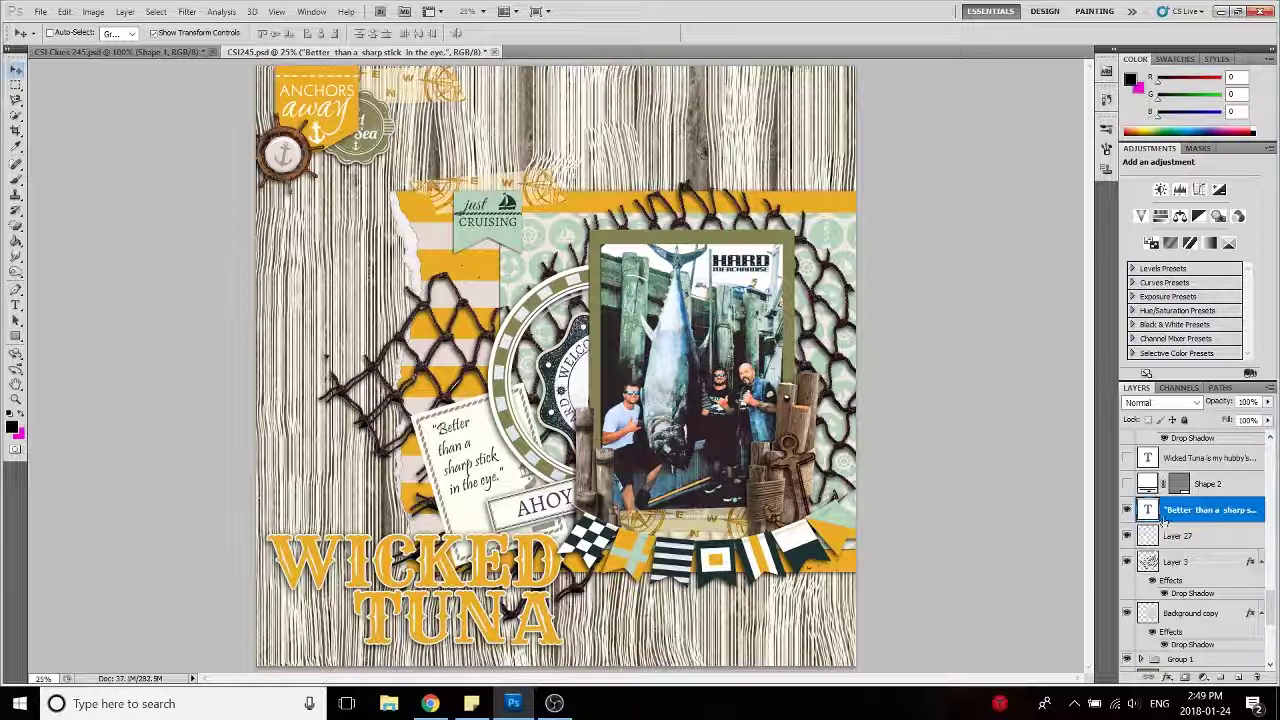
pyautogui.click(1128, 484)
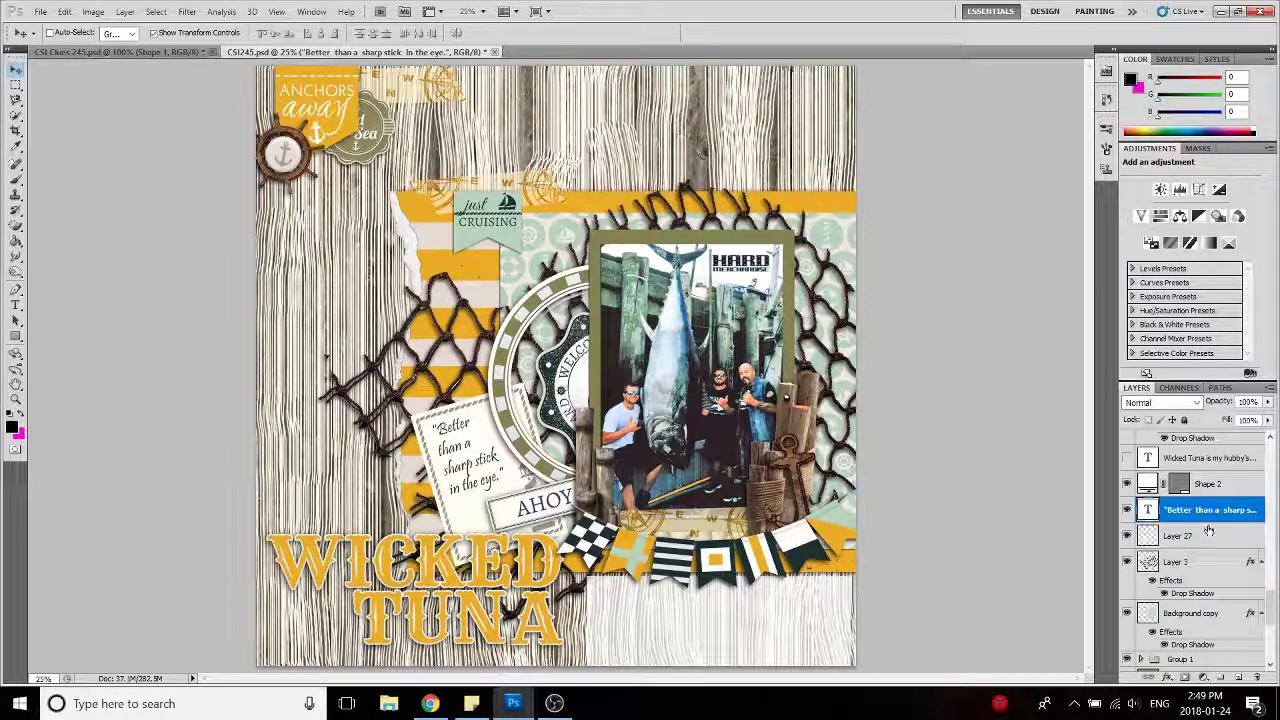
pyautogui.click(1127, 458)
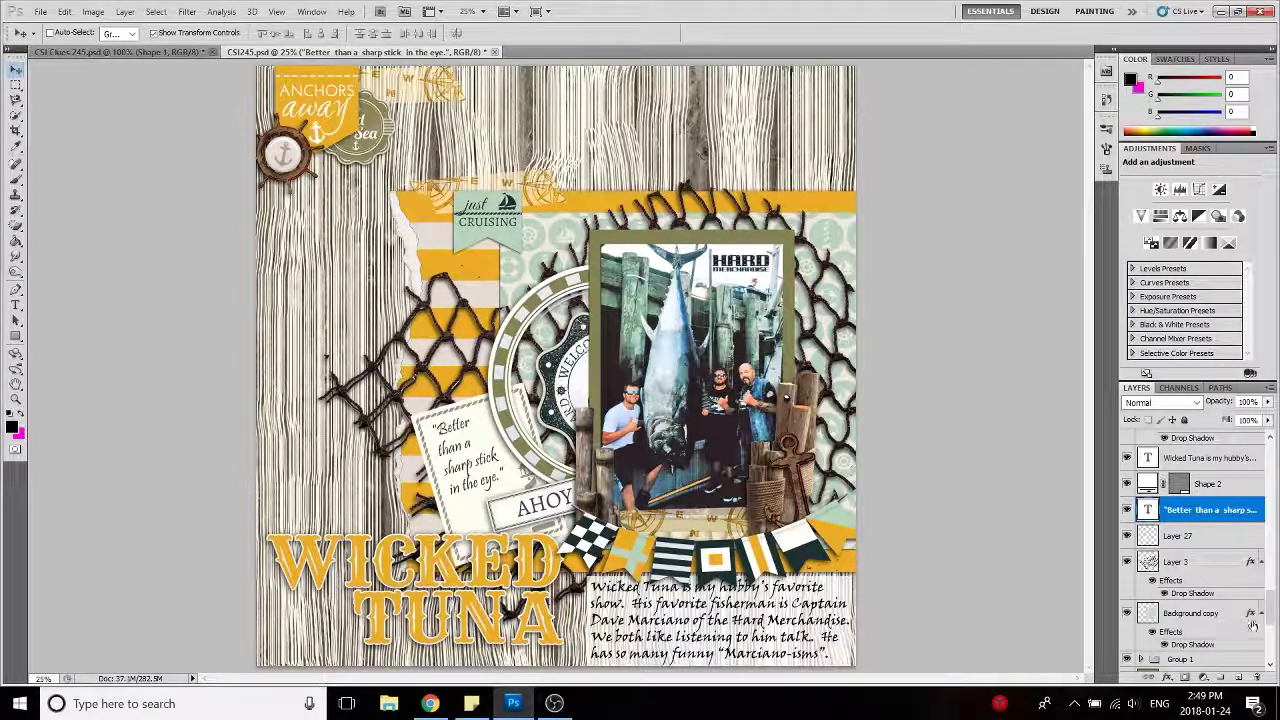
pyautogui.scroll(3, 1222, 635)
# - Make the Layer 29 lighthouse visible beside the tuna photo
pyautogui.scroll(2, 1211, 648)
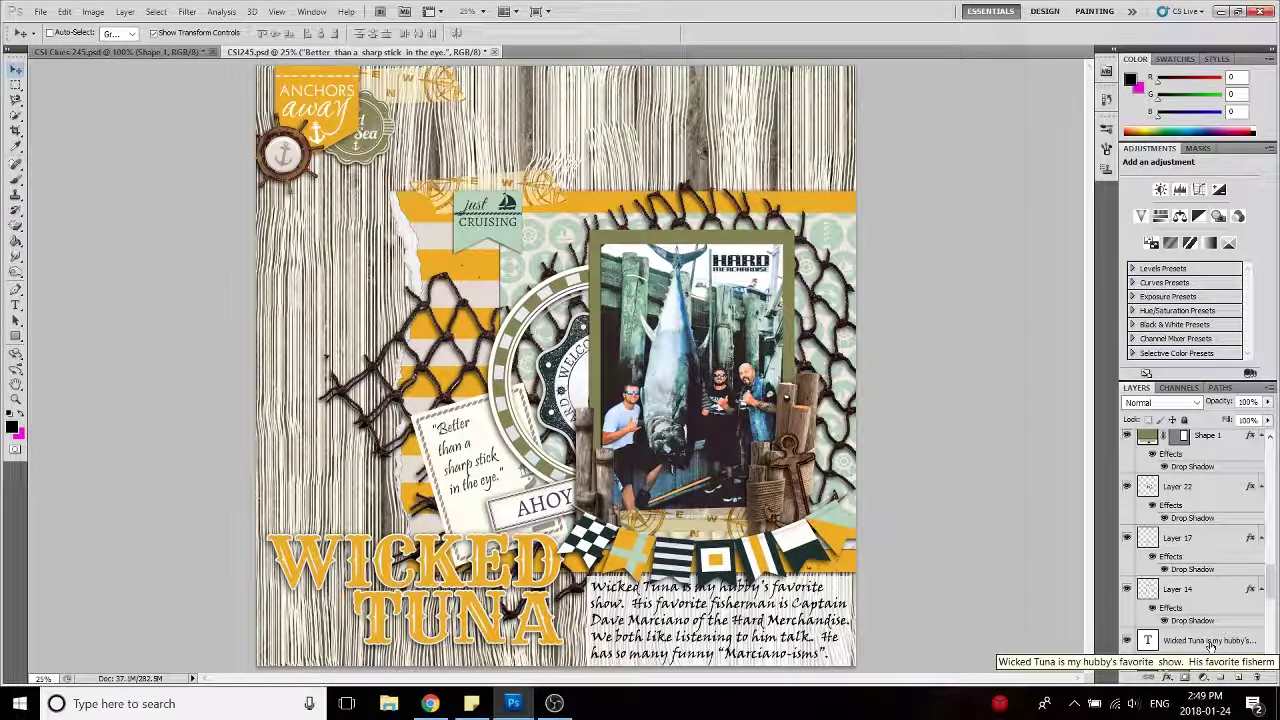
pyautogui.scroll(3, 1211, 648)
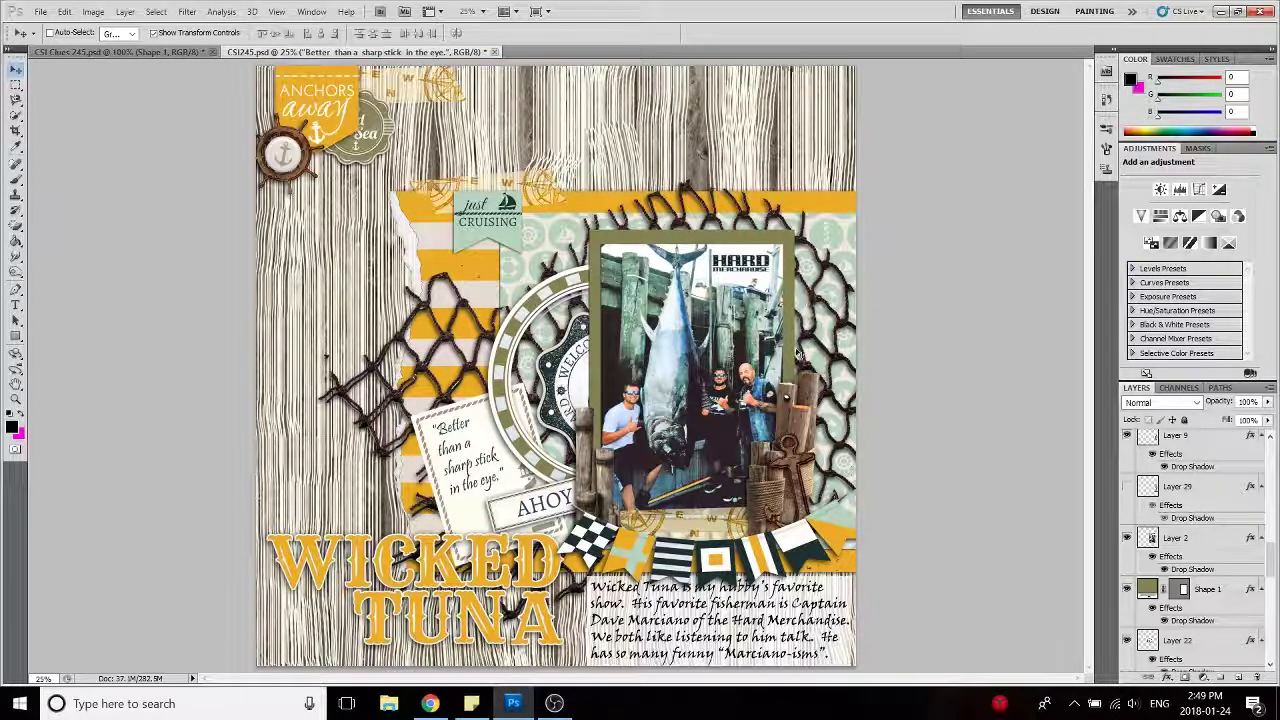
pyautogui.click(1127, 486)
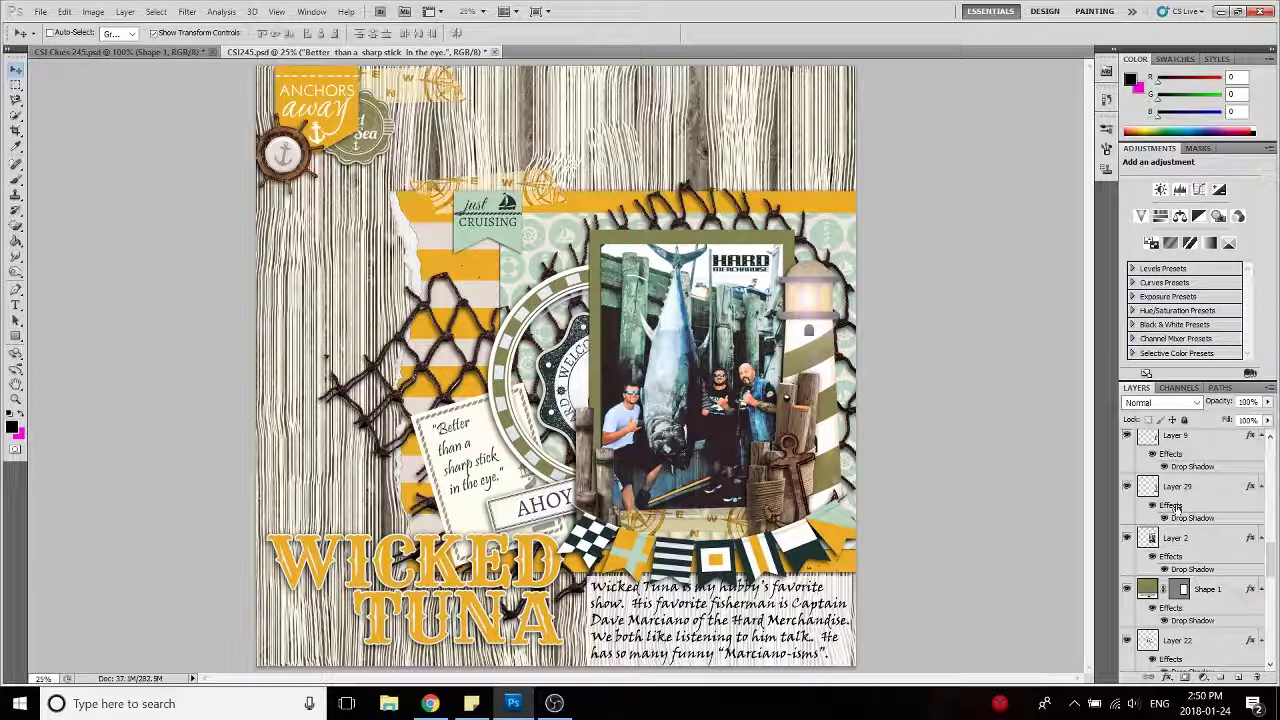
pyautogui.scroll(5, 1160, 540)
pyautogui.scroll(3, 1157, 538)
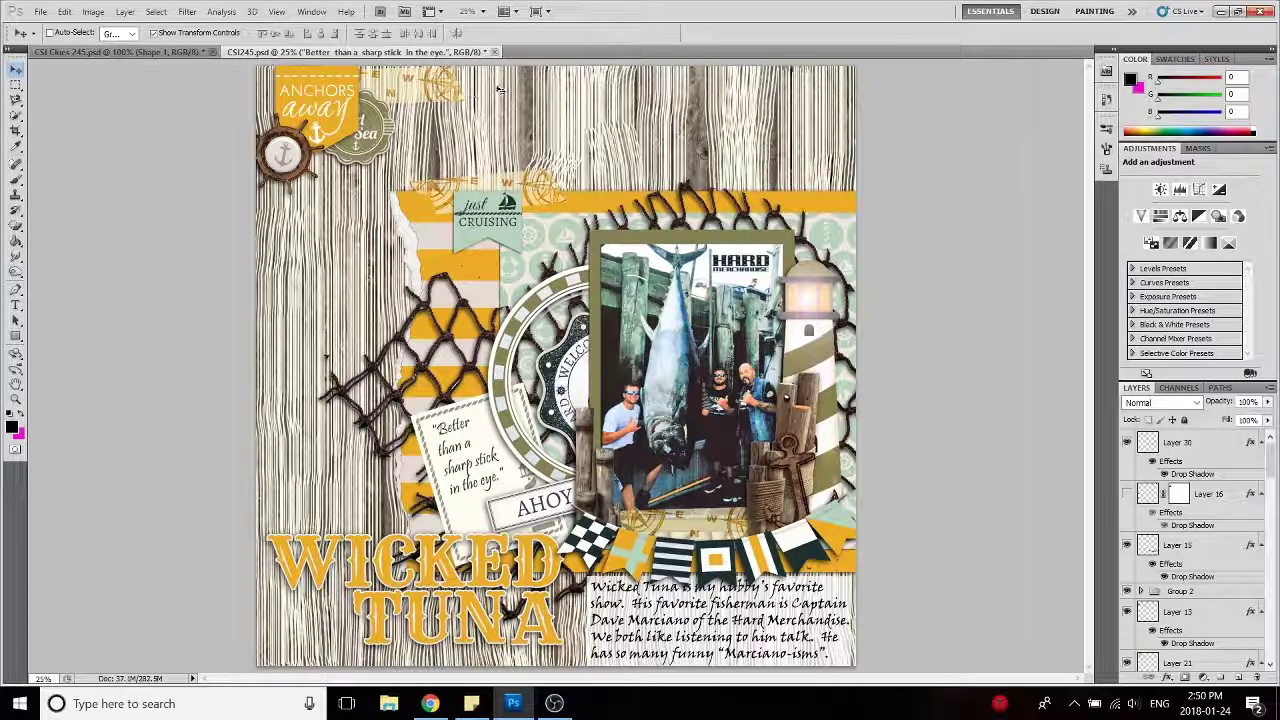
# - Show the Layer 16 rope border and switch to the CSI Clues 245.psd document
pyautogui.click(1127, 493)
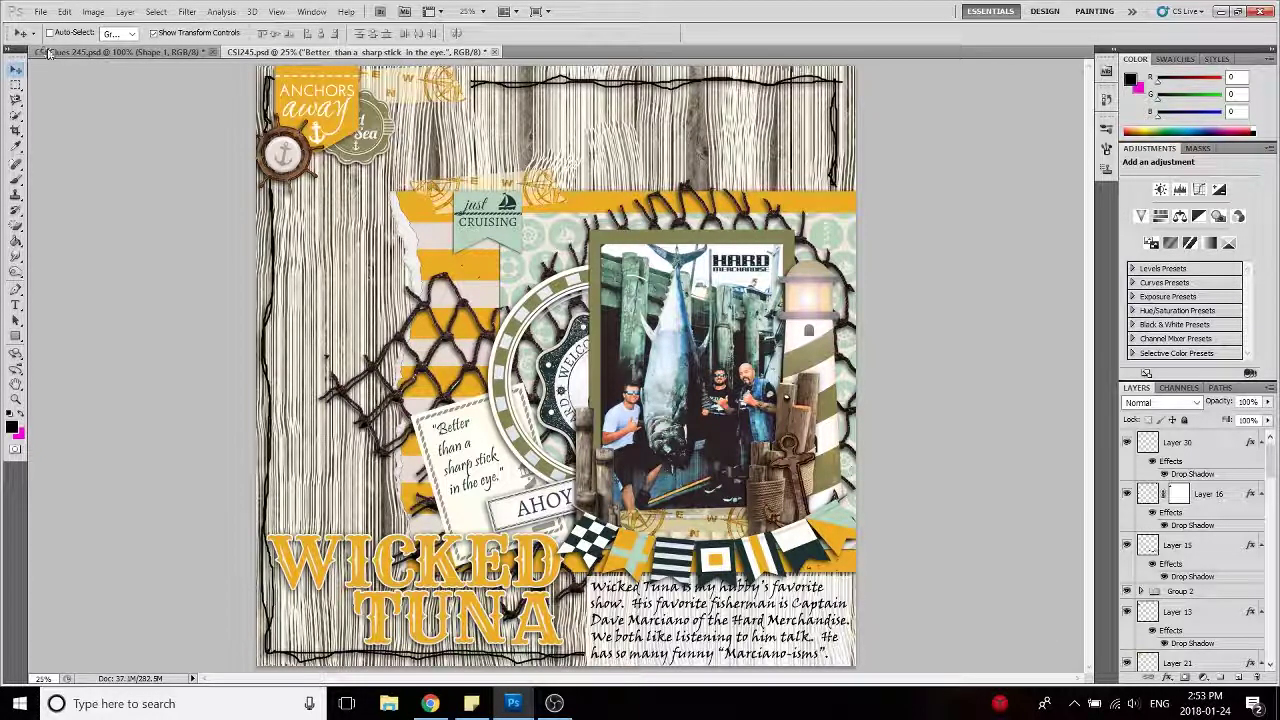
pyautogui.click(47, 52)
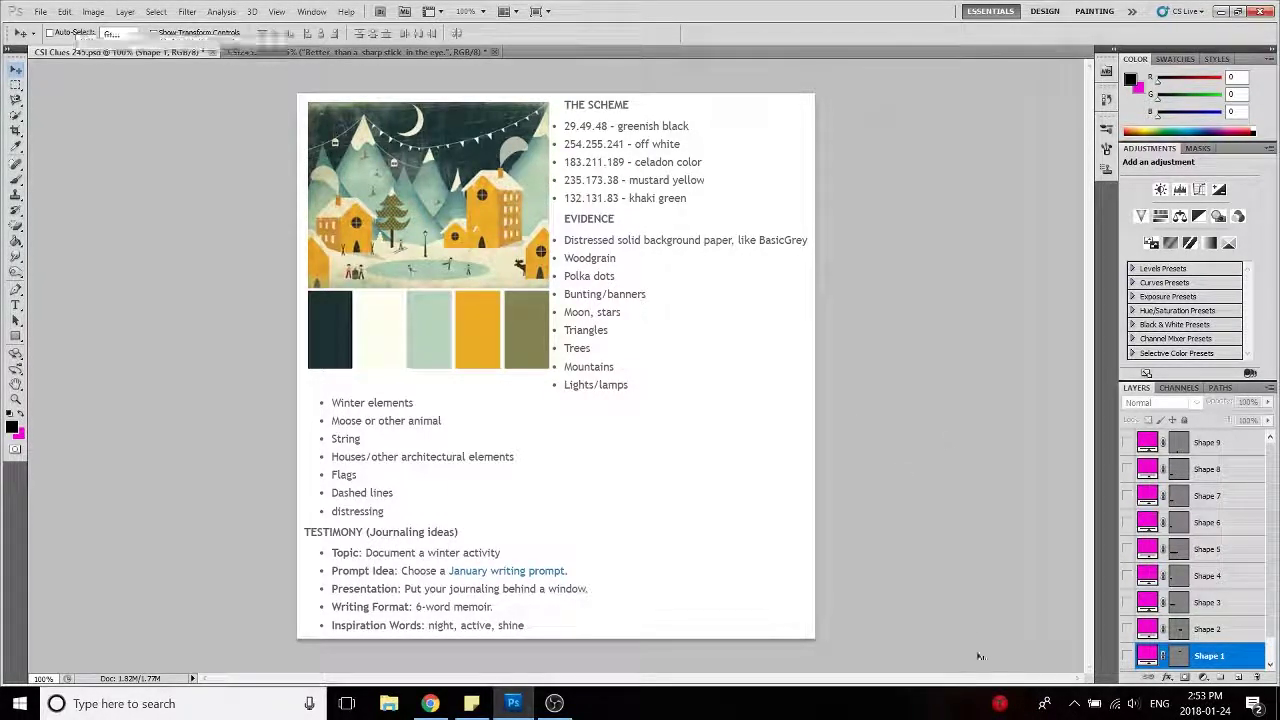
# - Highlight Woodgrain, Lights/lamps and Moose or other animal pink, comparing against the Wicked Tuna layout
pyautogui.scroll(-1, 1200, 555)
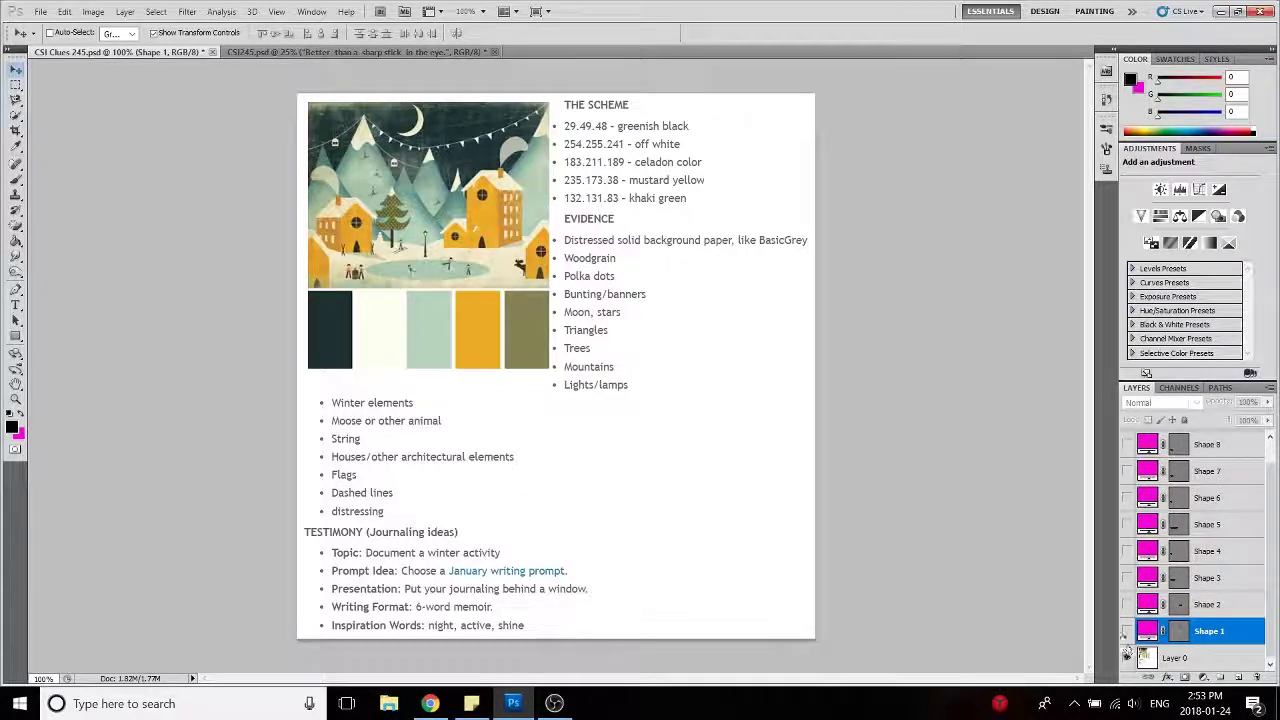
pyautogui.click(1128, 631)
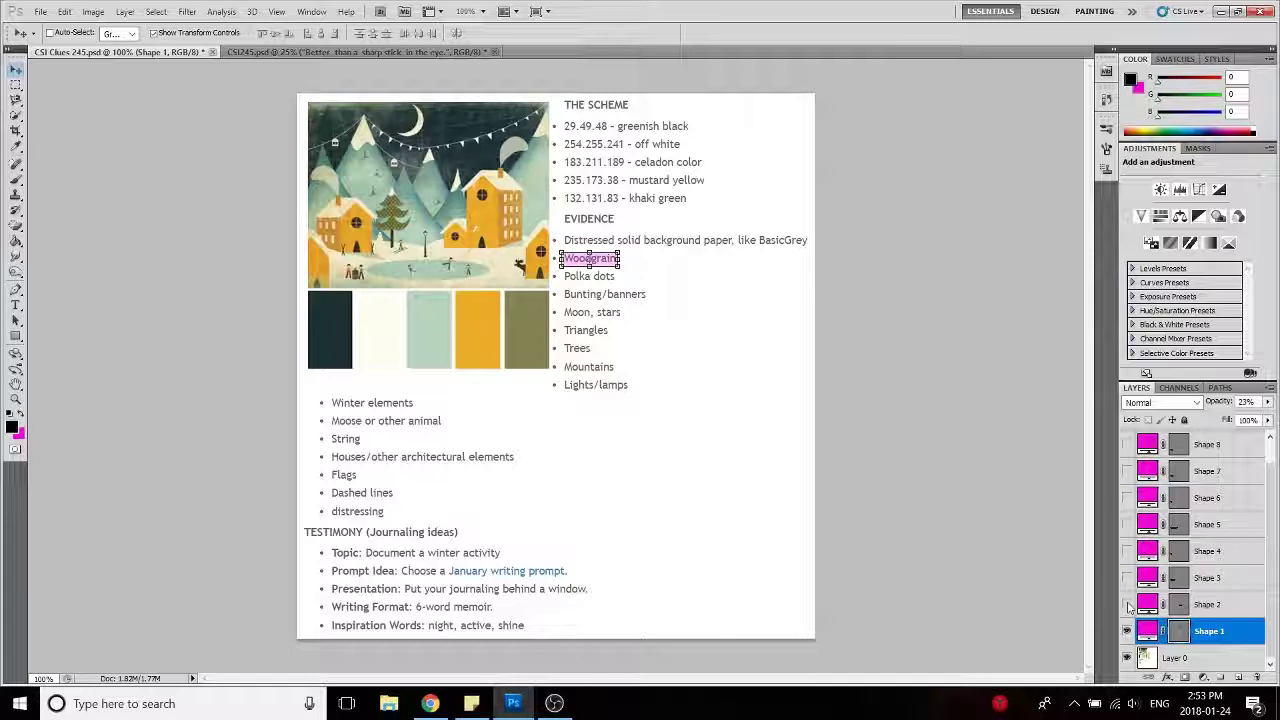
pyautogui.click(1127, 605)
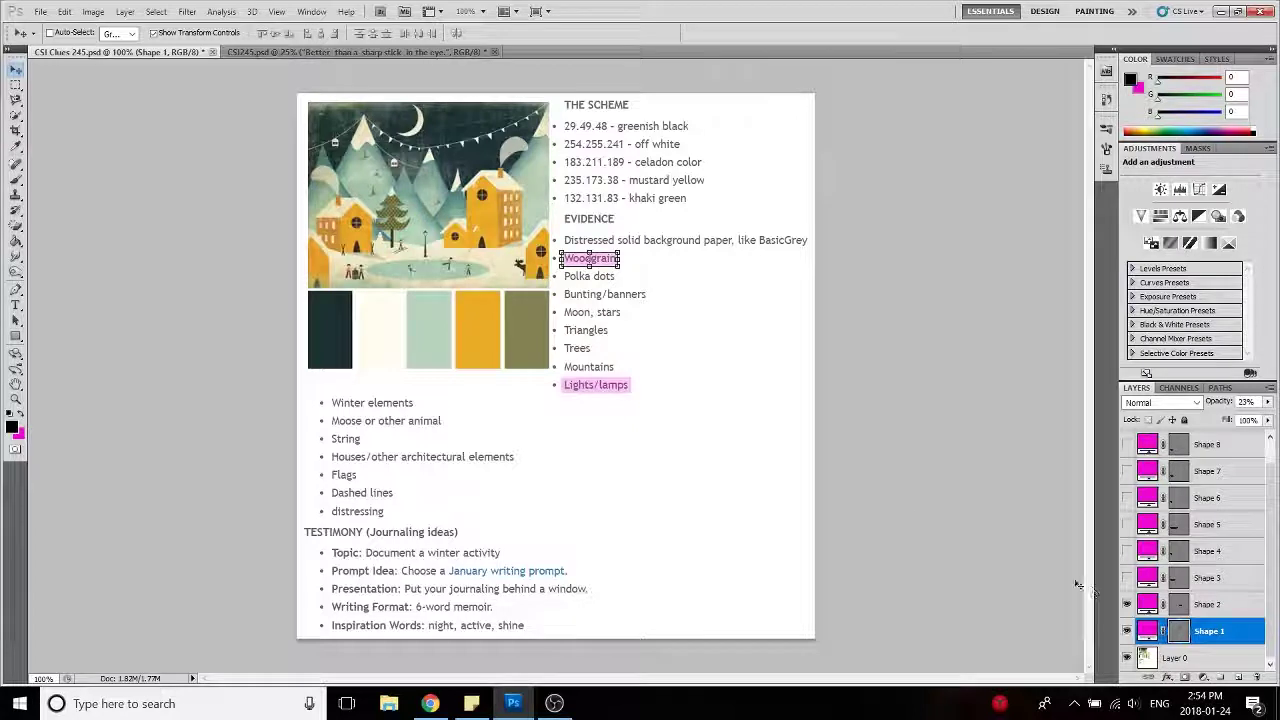
pyautogui.click(1127, 578)
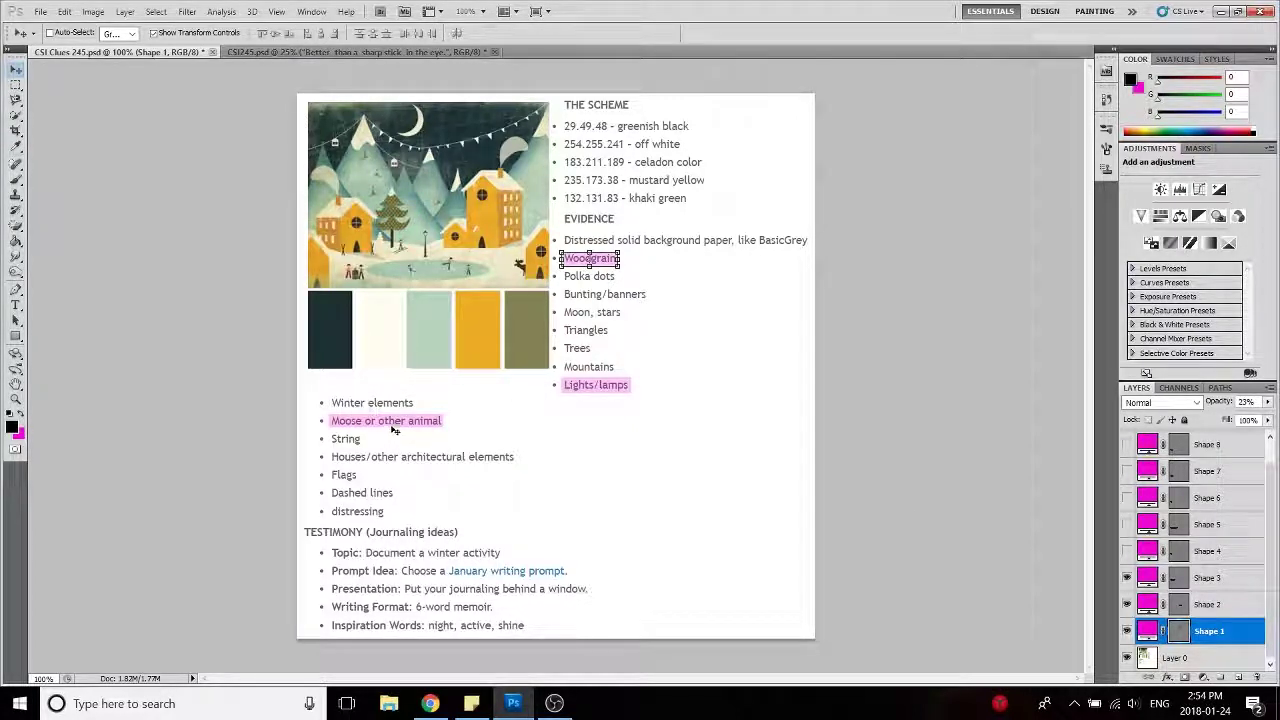
pyautogui.click(274, 52)
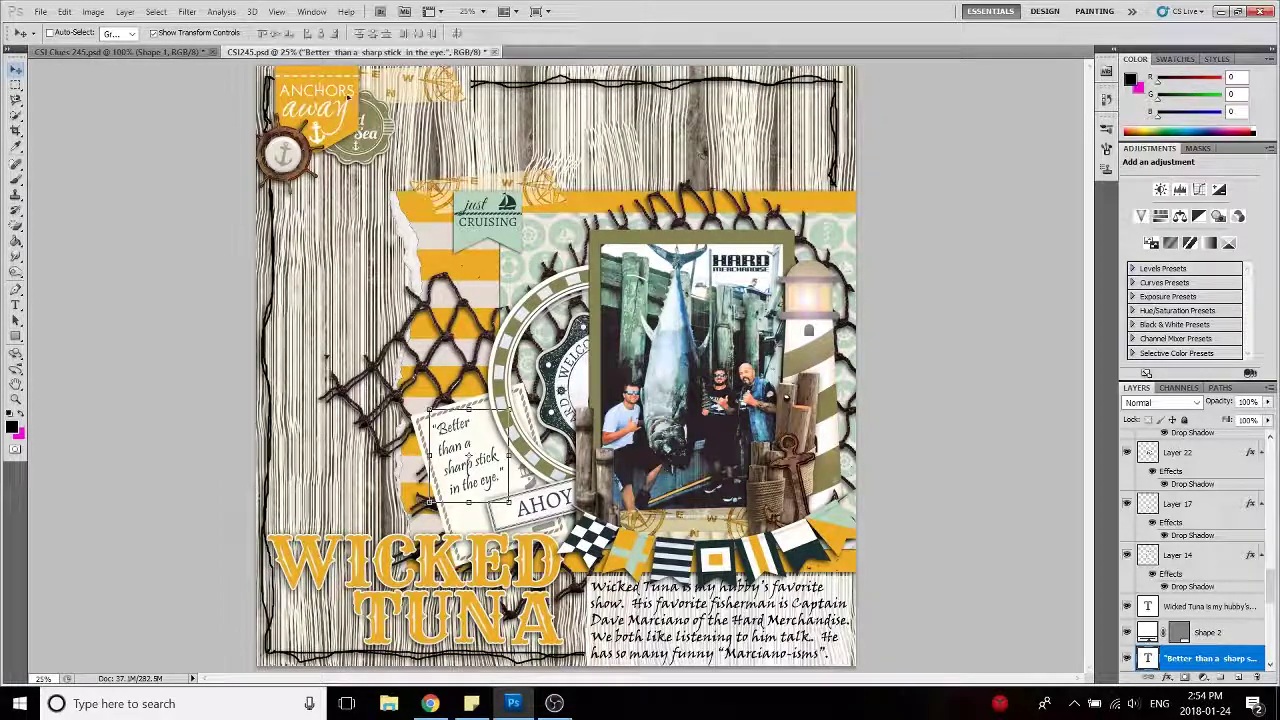
pyautogui.click(178, 50)
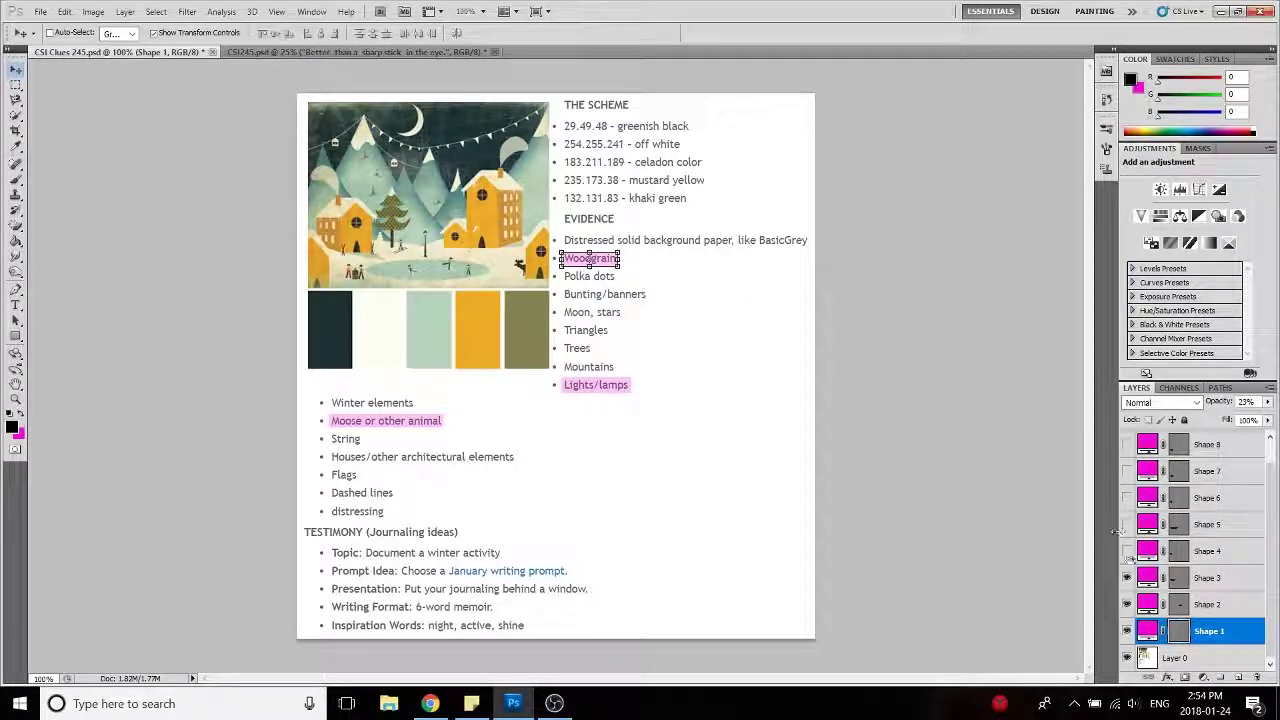
# - Highlight String pink on the checklist and compare it with the Wicked Tuna layout
pyautogui.click(1127, 551)
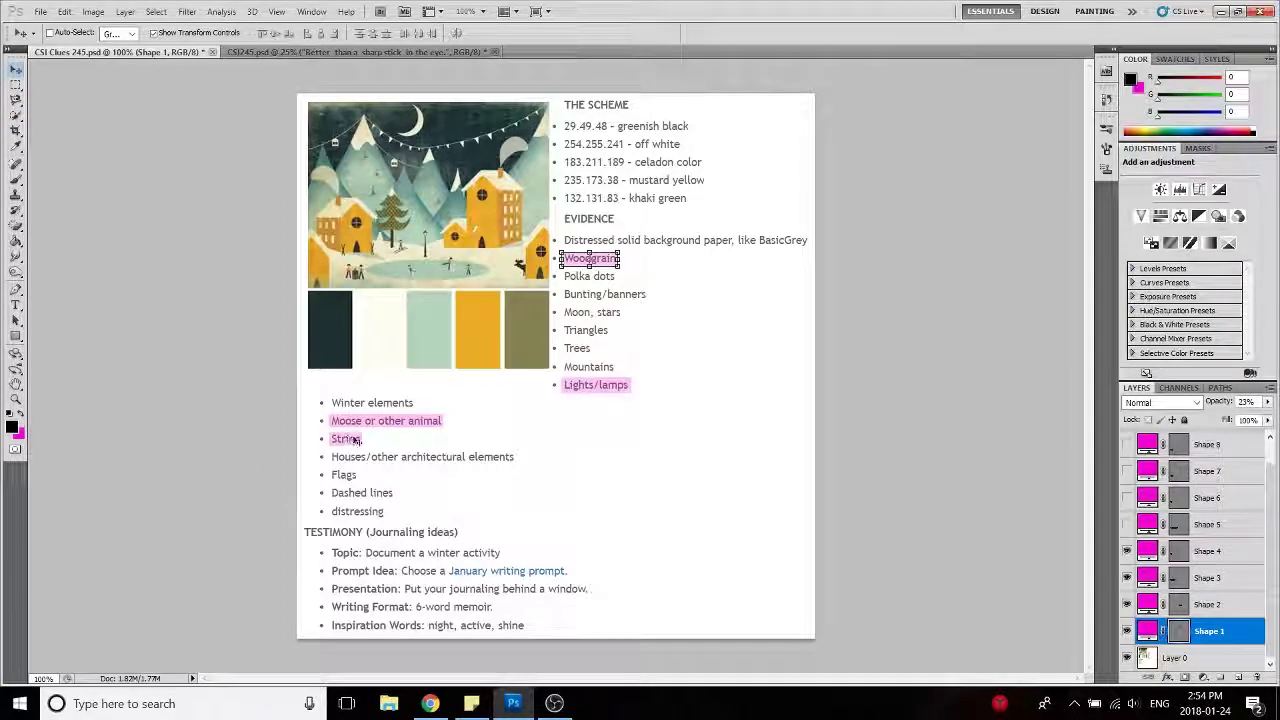
pyautogui.click(340, 52)
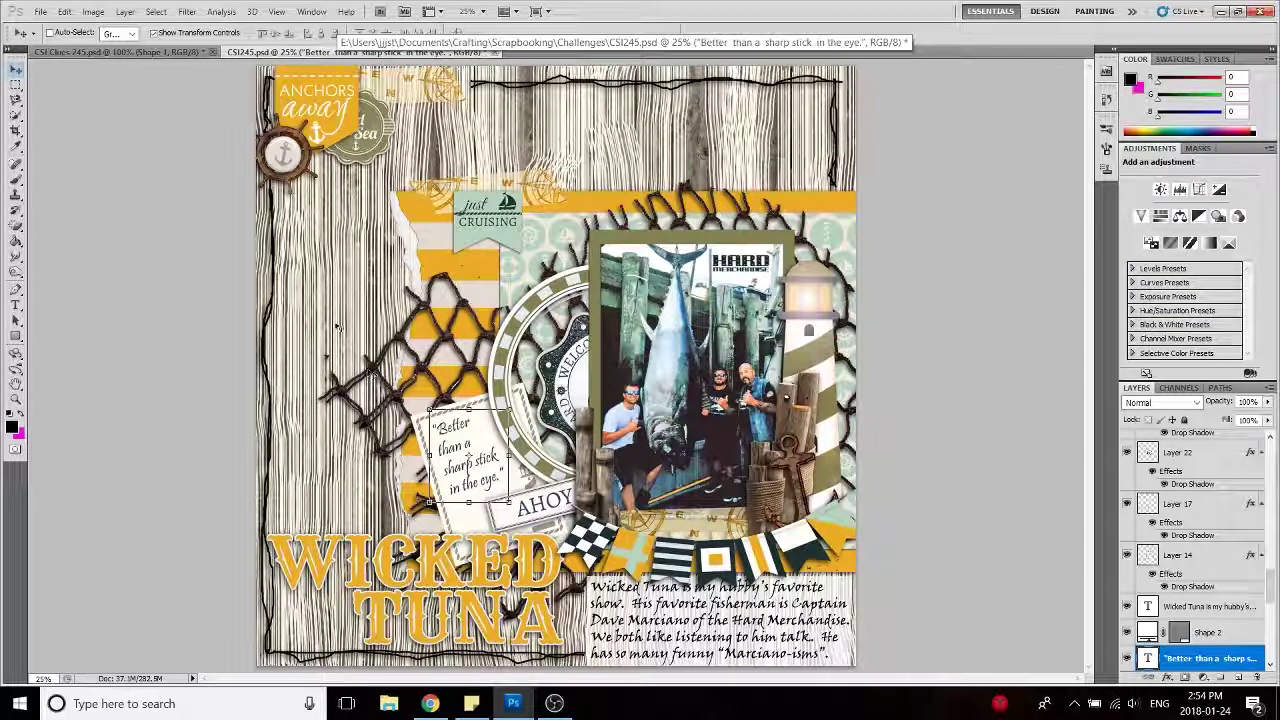
pyautogui.hotkey('ctrl', 'Tab')
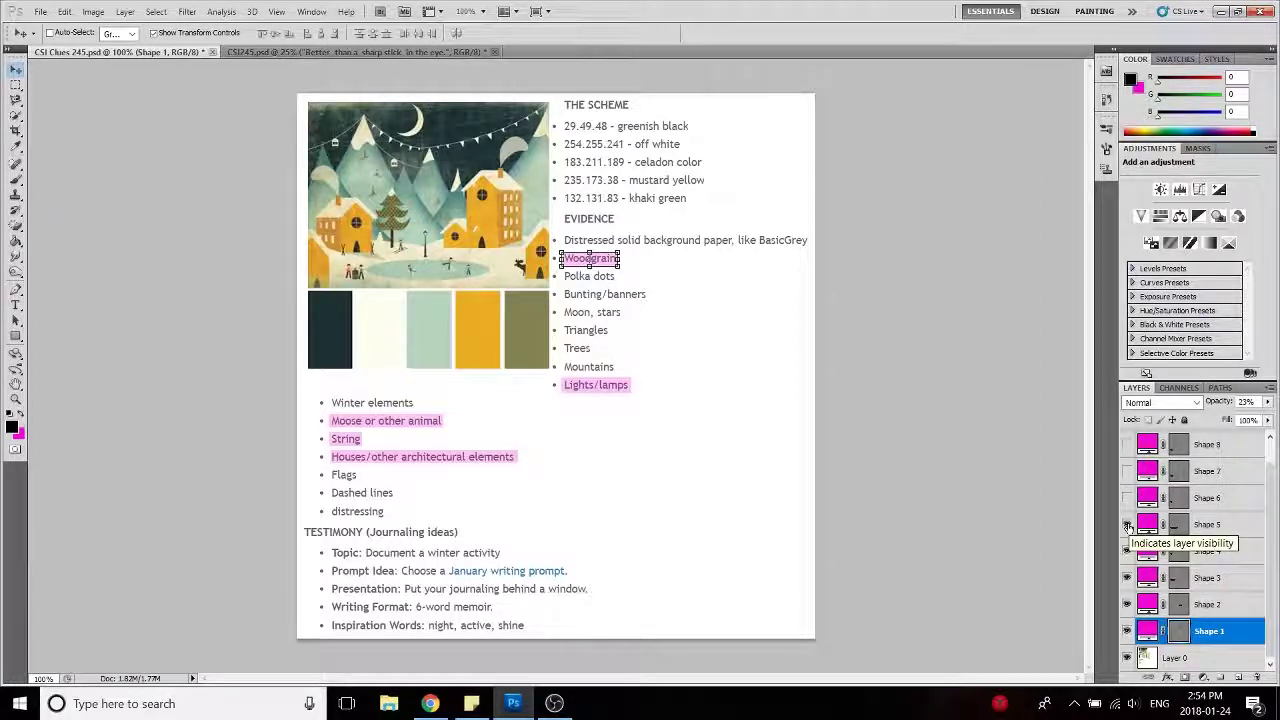
# - Highlight Flags, Dashed lines and distressing pink, checking the layout in between
pyautogui.click(1127, 497)
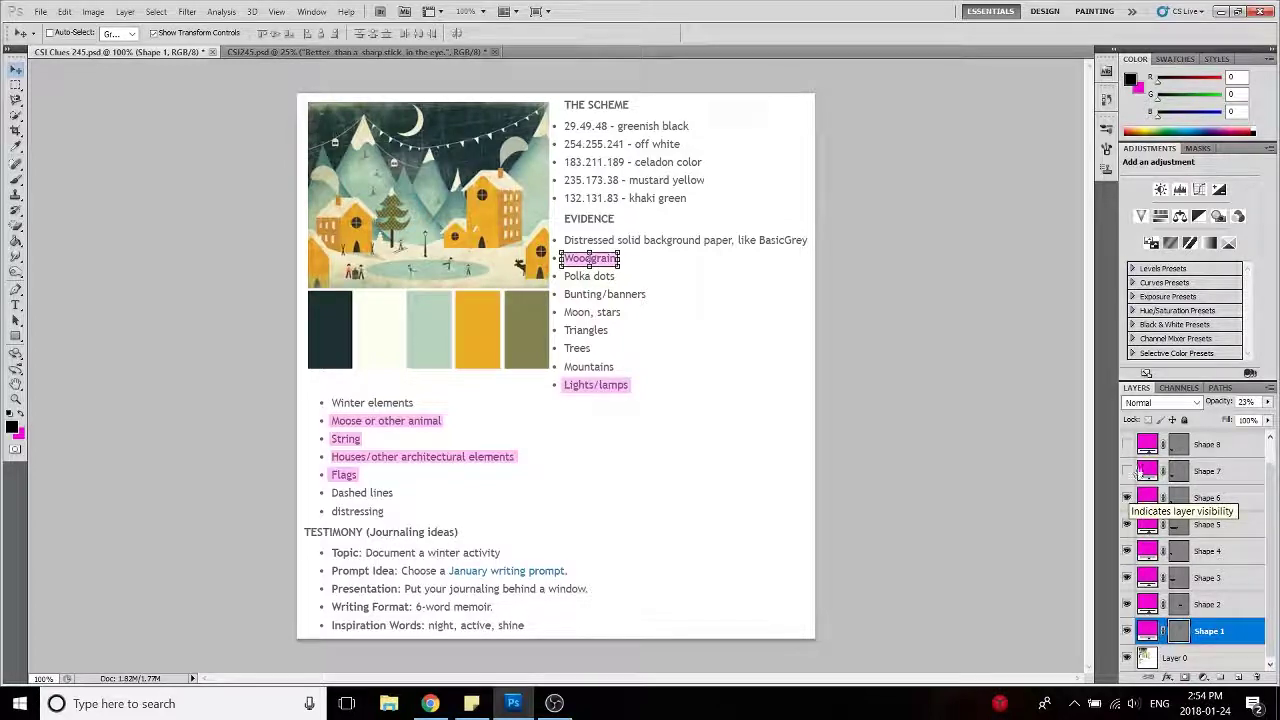
pyautogui.click(1126, 471)
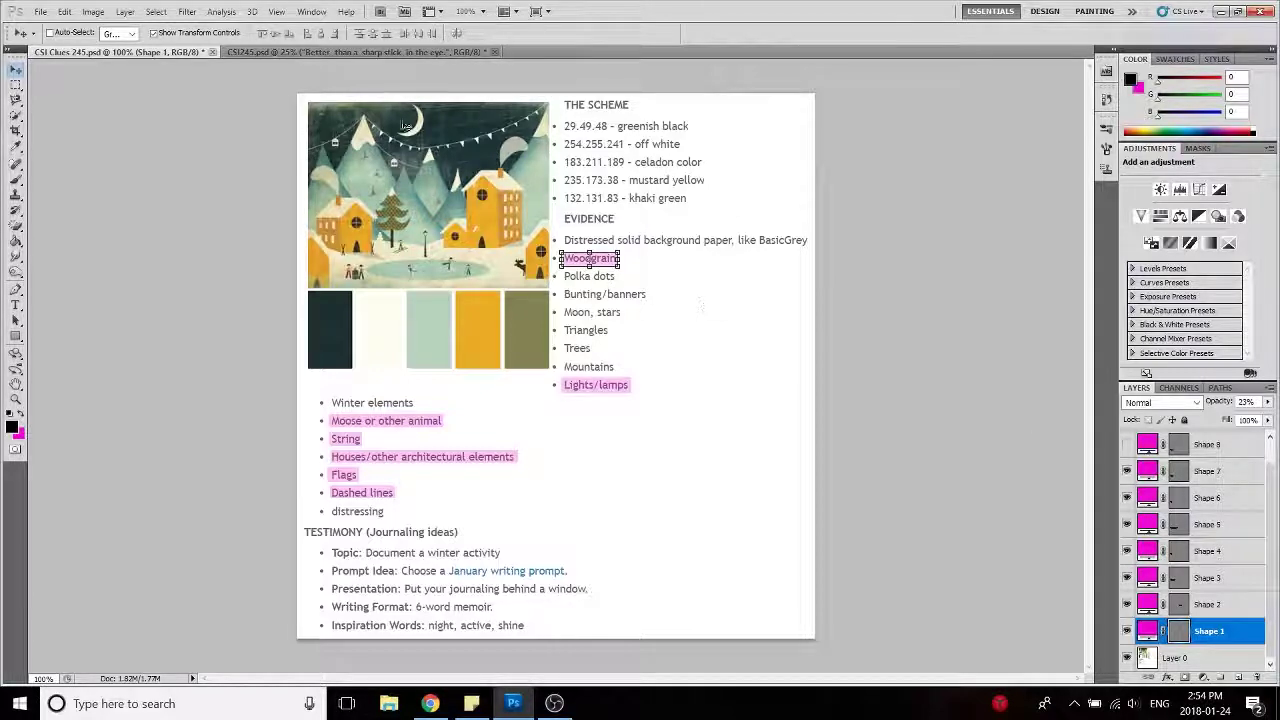
pyautogui.click(434, 55)
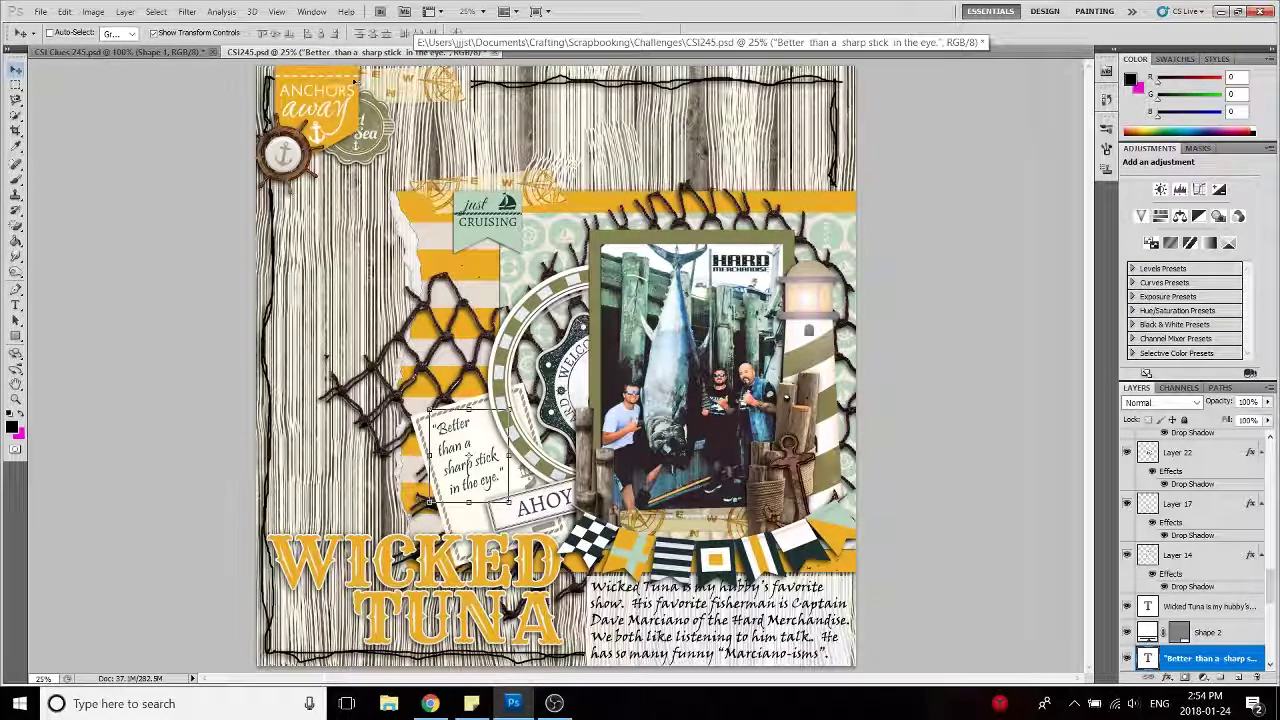
pyautogui.hotkey('ctrl', 'Tab')
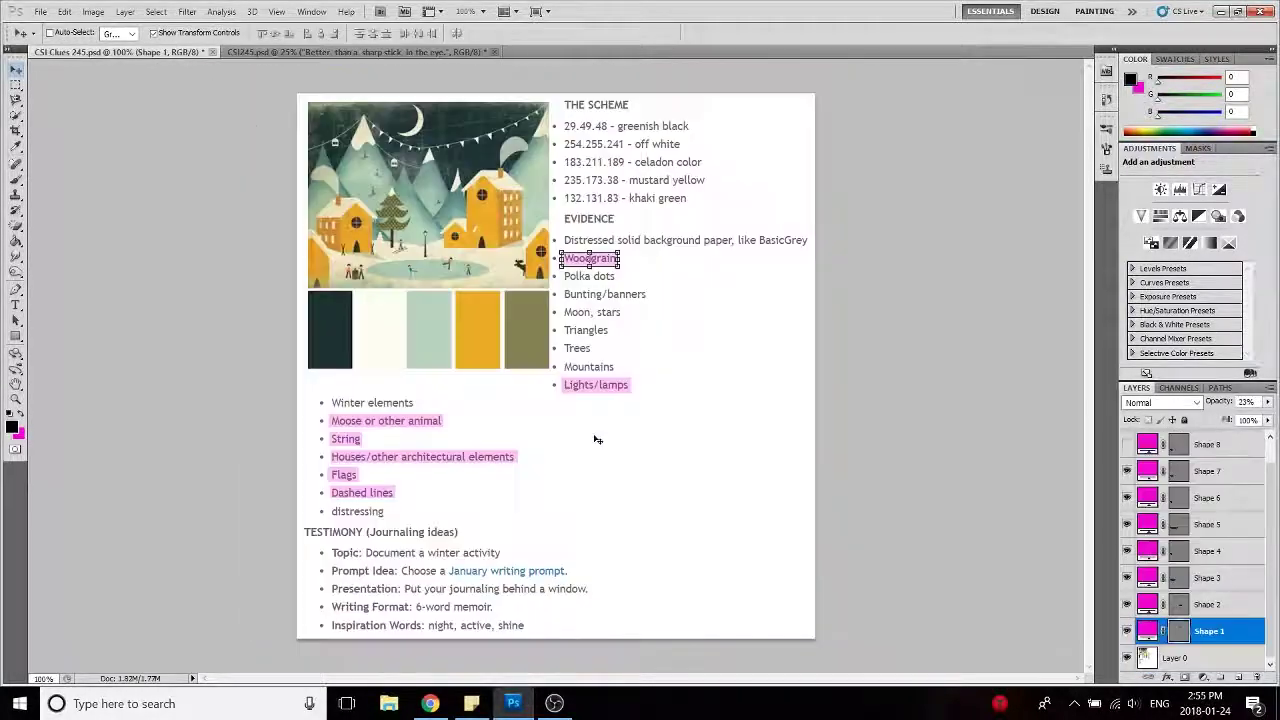
pyautogui.click(1127, 444)
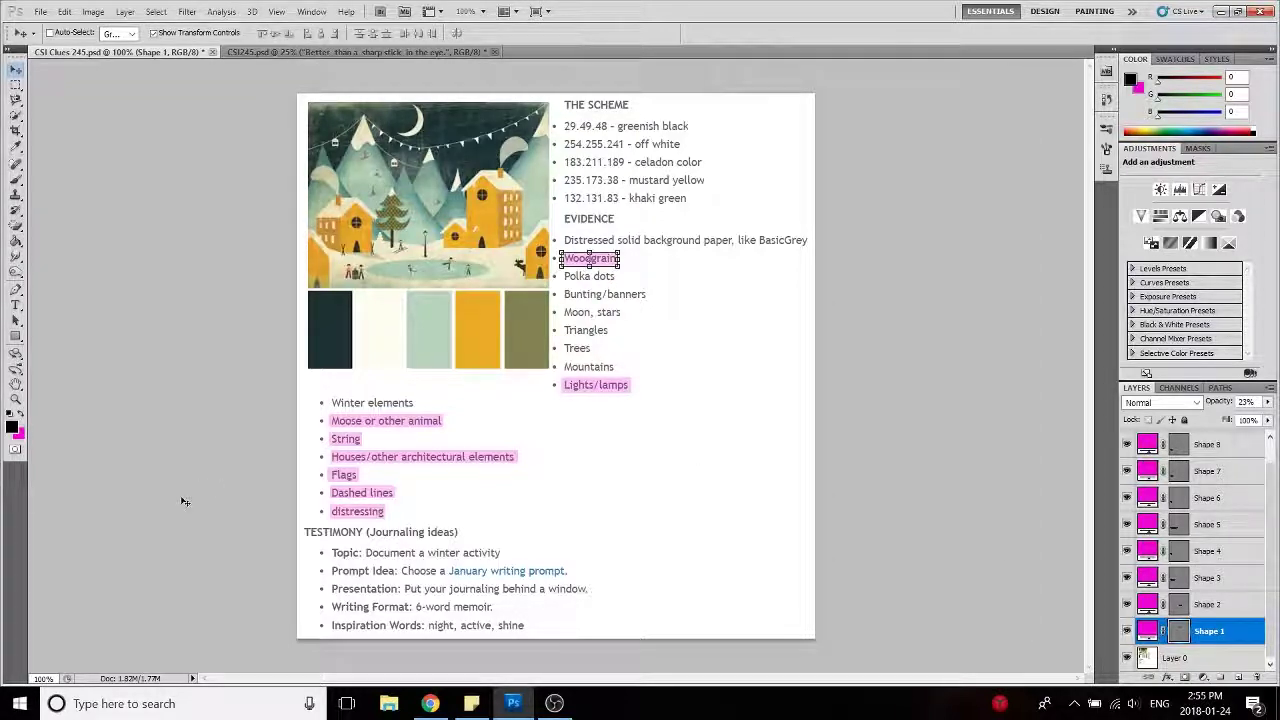
# - Highlight the inspiration word shine pink, switching between the layout and checklist documents
pyautogui.click(365, 55)
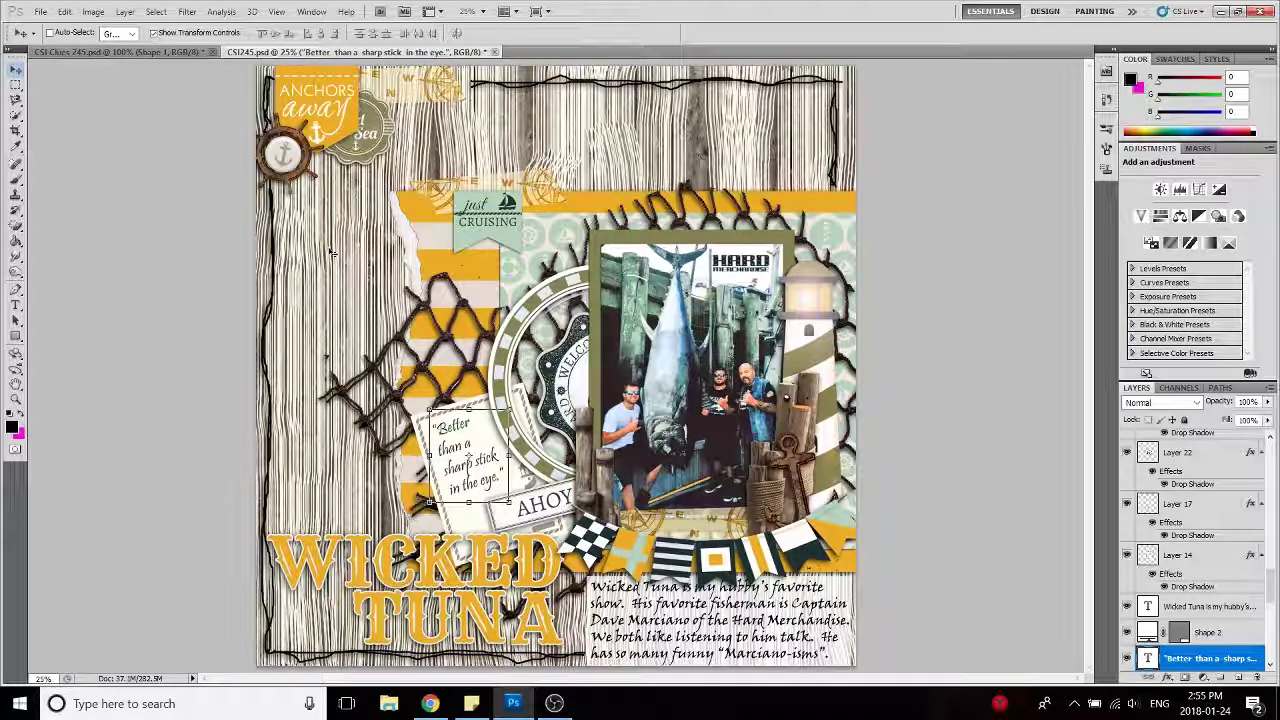
pyautogui.click(150, 51)
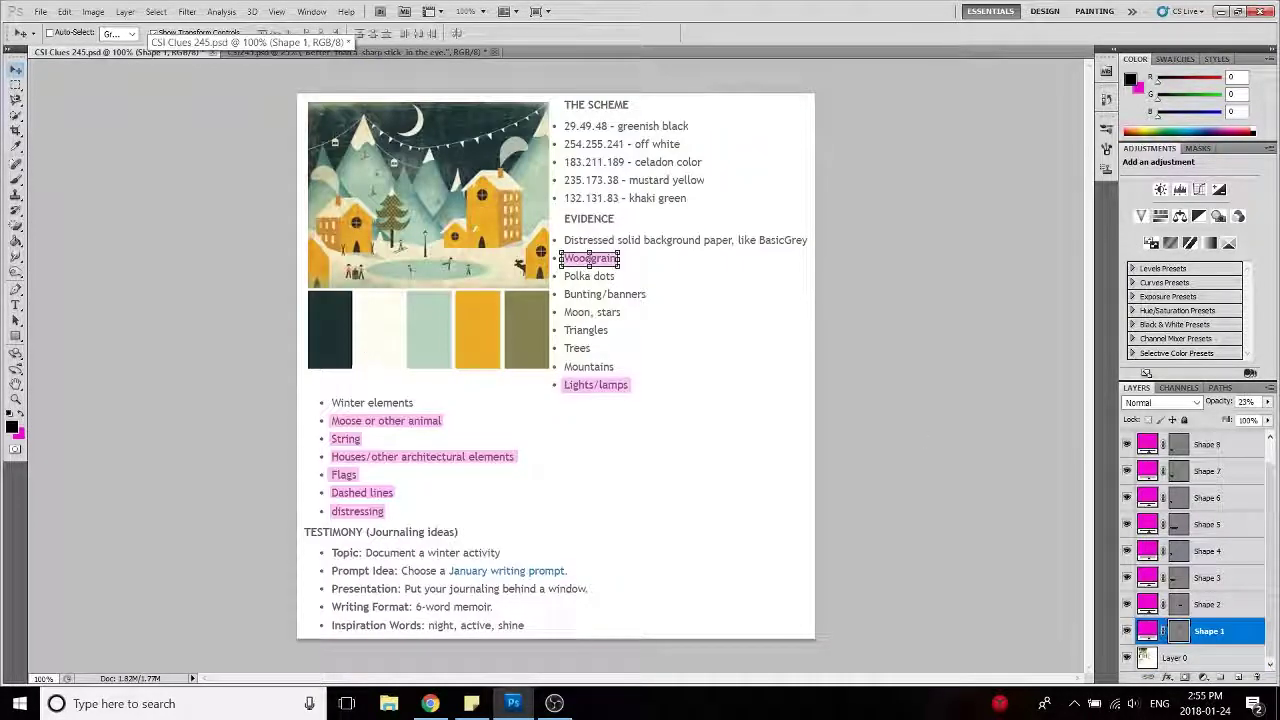
pyautogui.scroll(1, 1128, 496)
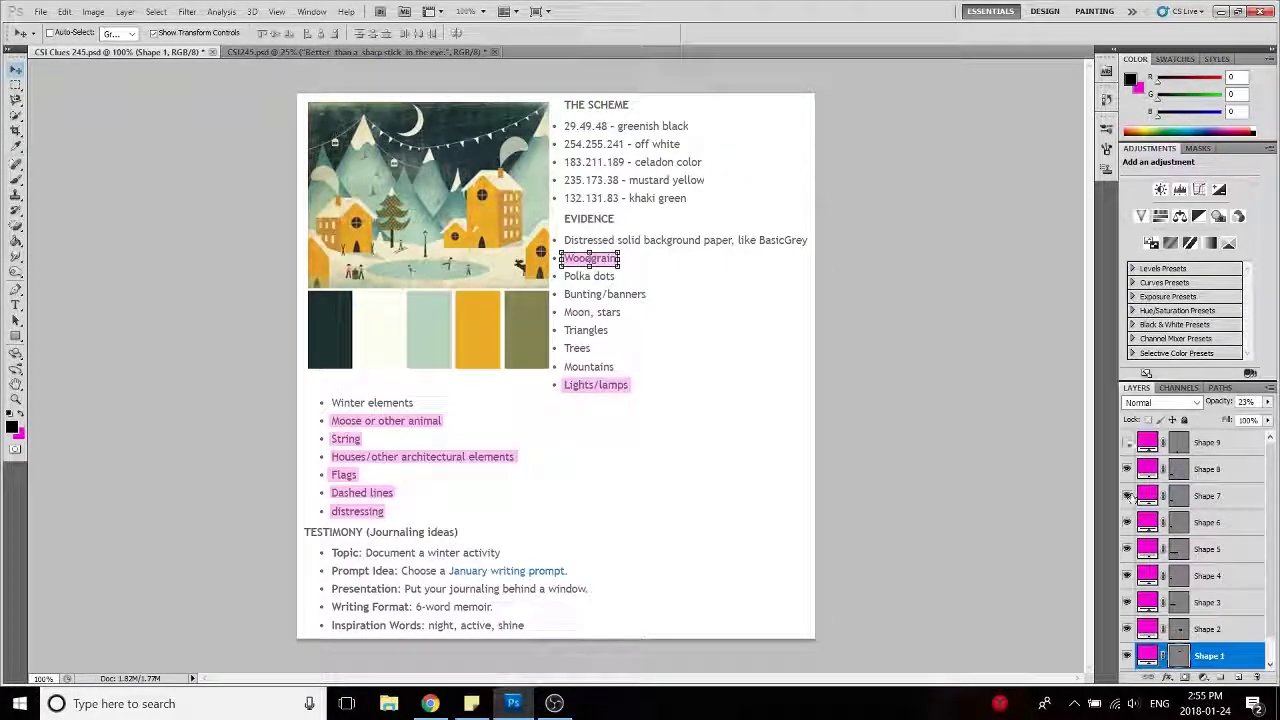
pyautogui.click(1127, 442)
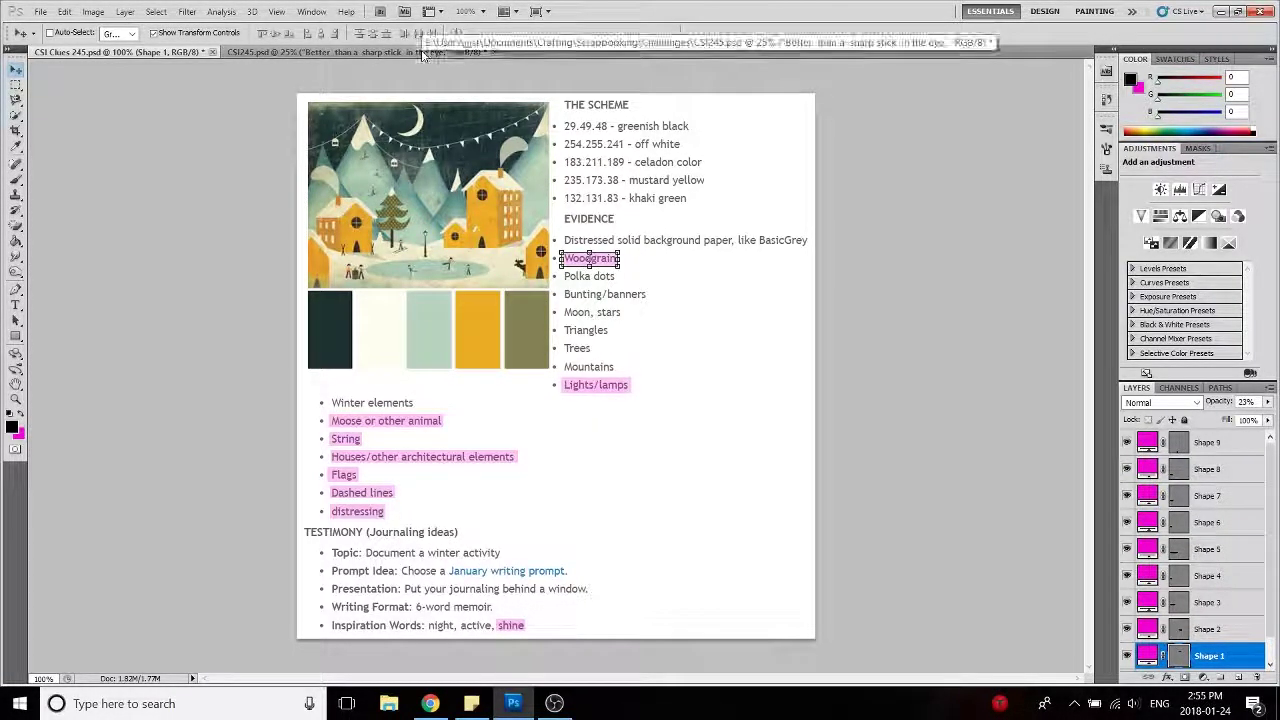
pyautogui.click(275, 51)
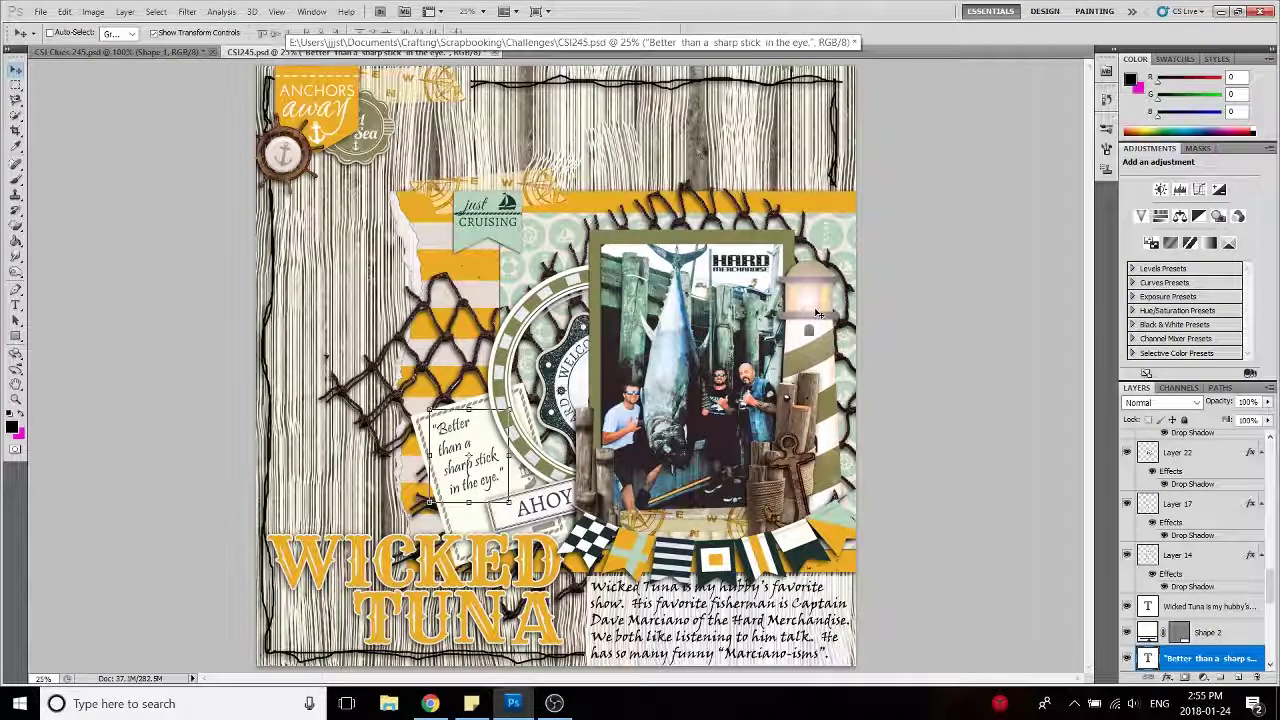
# - Switch to the CSI Clues 245 checklist document, with the matched clues including shine highlighted pink
pyautogui.click(75, 51)
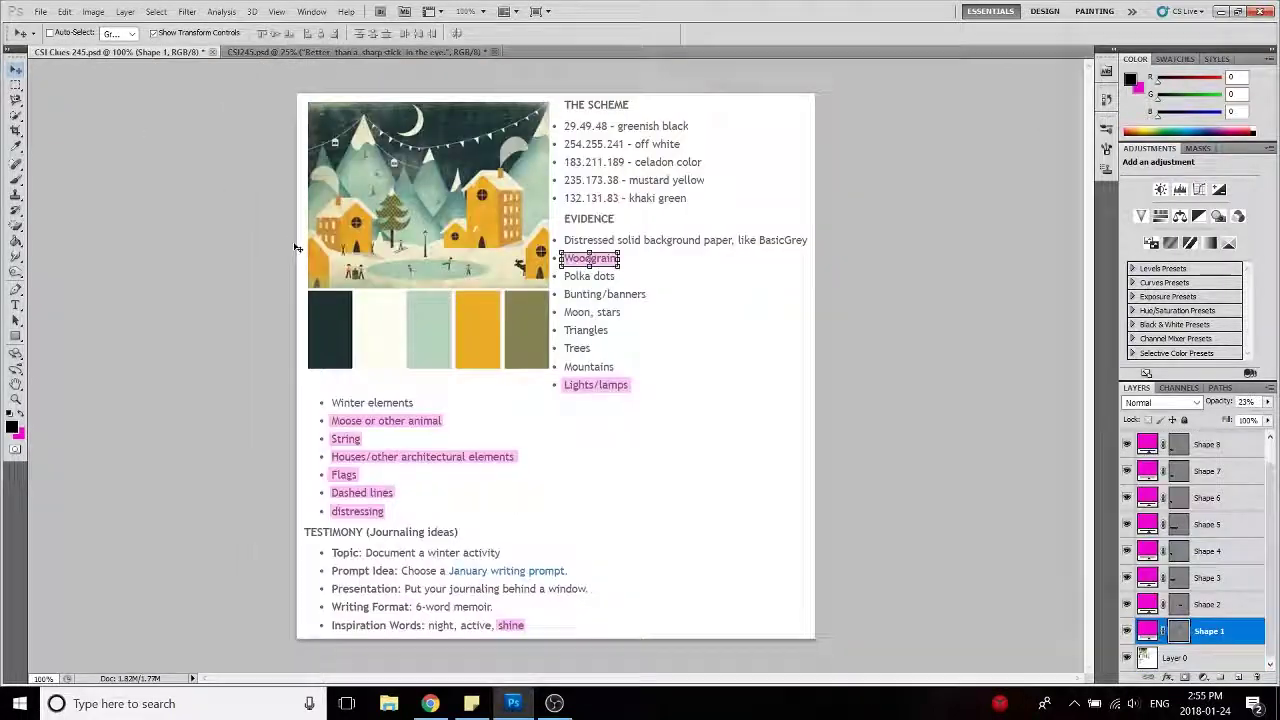